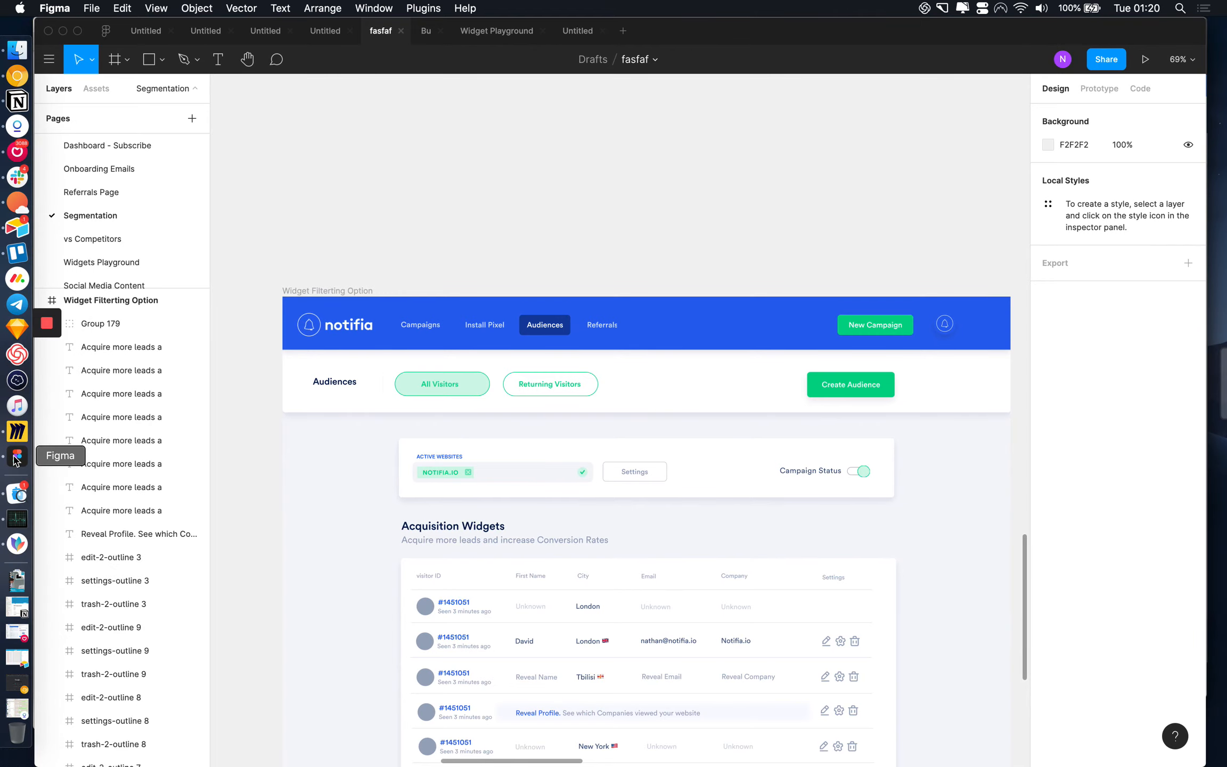
- Examine the Widget Filterting Option frame up close, from its header to the visitor table and page numbers
{"action": "left_click_drag", "start_coordinate": [788, 29], "coordinate": [810, 29]}
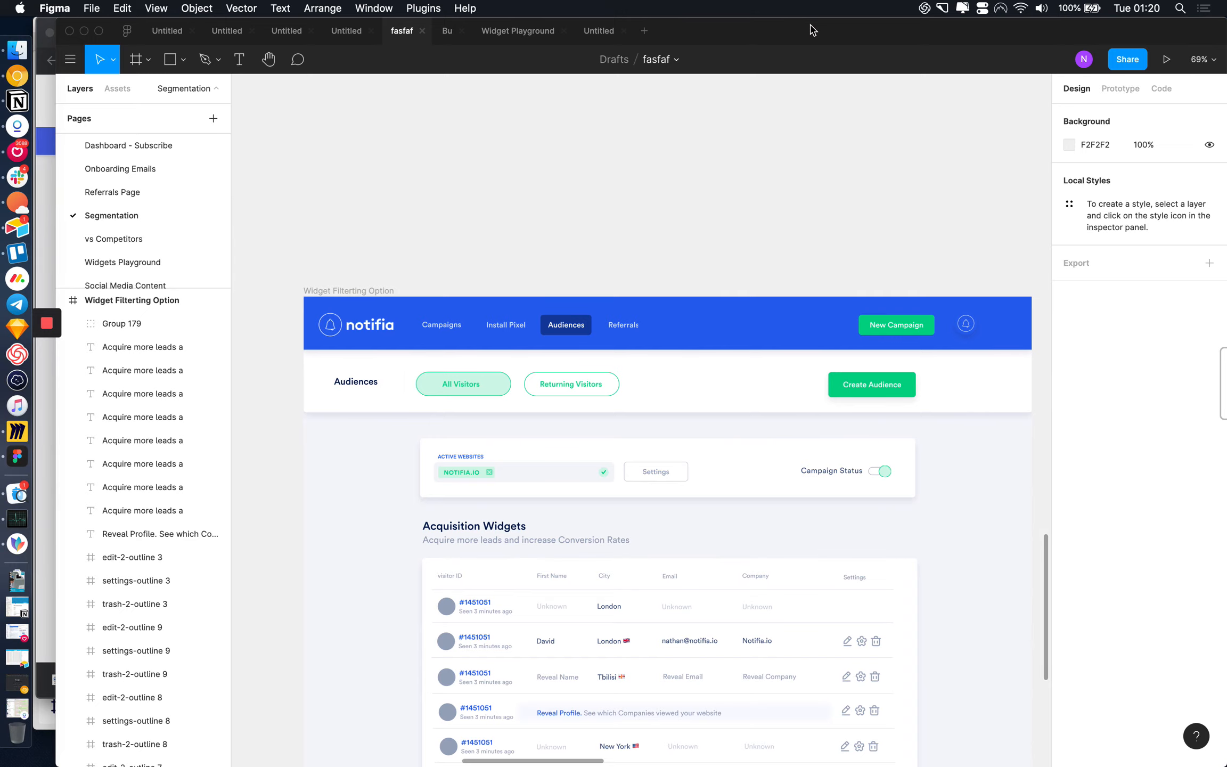
{"action": "scroll", "coordinate": [627, 328], "scroll_direction": "up", "scroll_amount": 3}
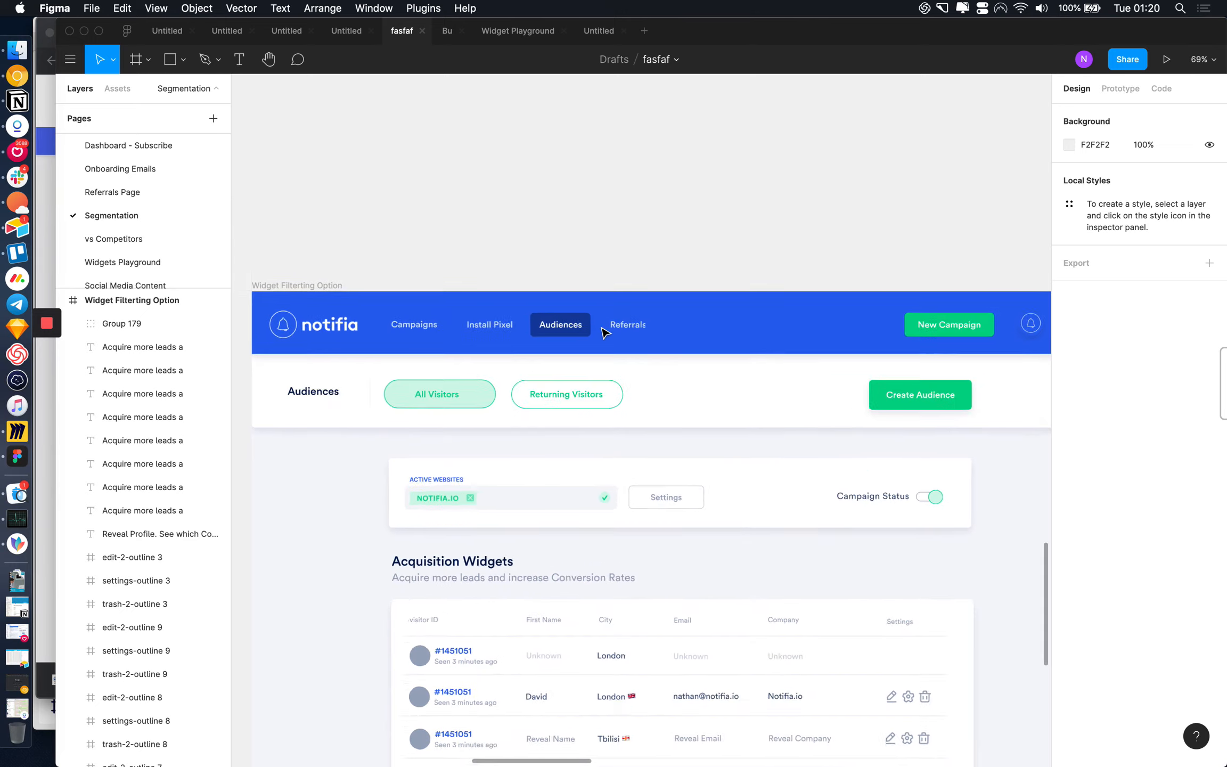
{"action": "scroll", "coordinate": [627, 336], "scroll_direction": "right", "scroll_amount": 5}
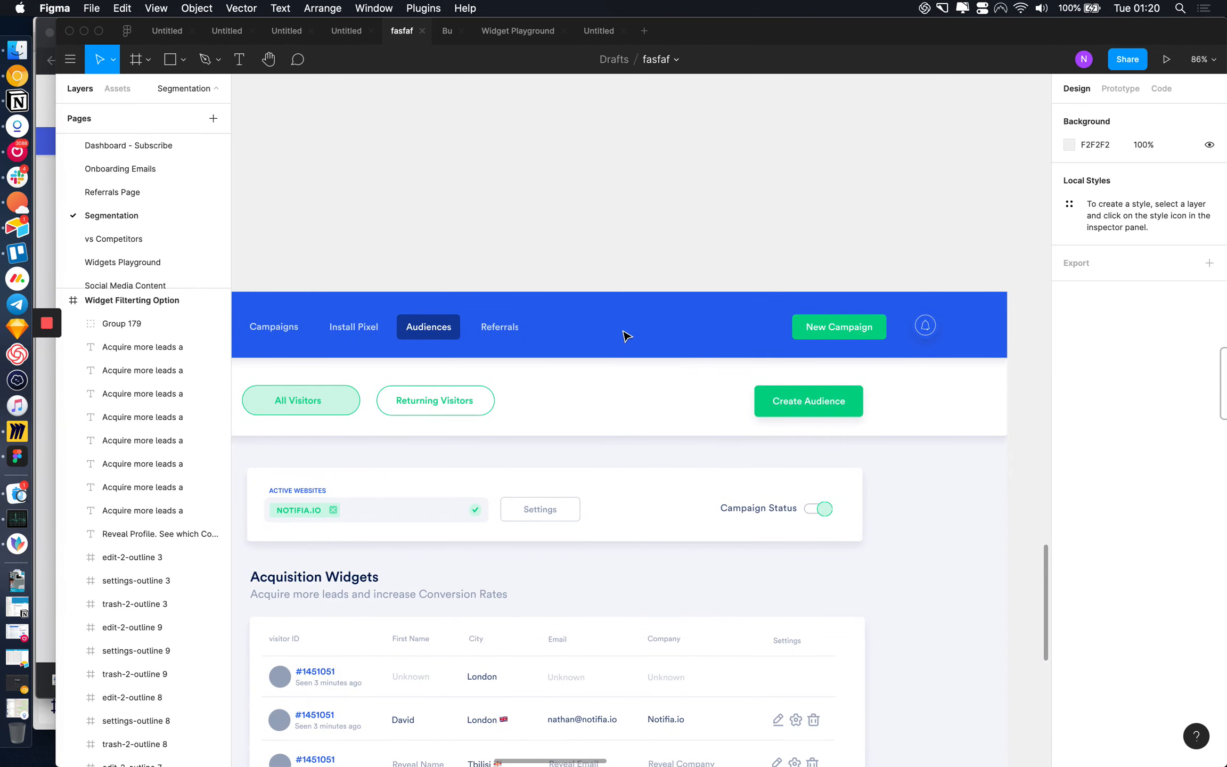
{"action": "scroll", "coordinate": [627, 335], "scroll_direction": "down", "scroll_amount": 5}
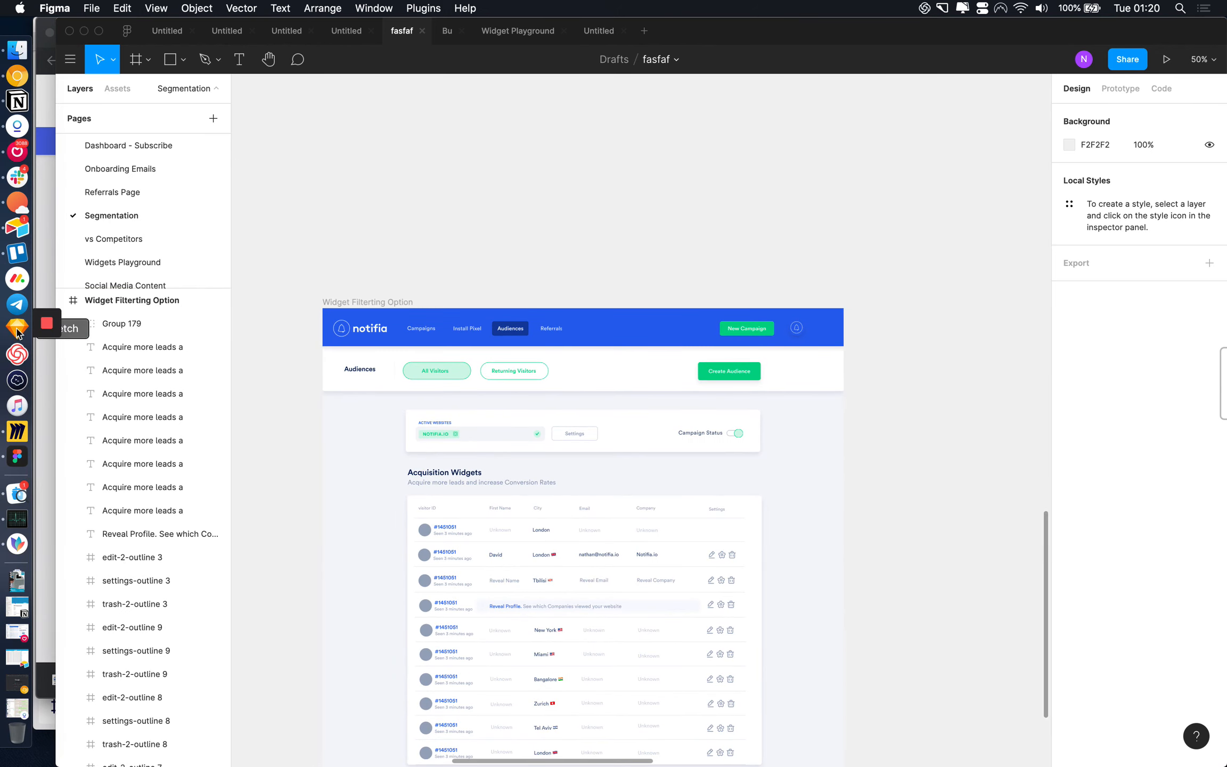
{"action": "left_click", "coordinate": [380, 247]}
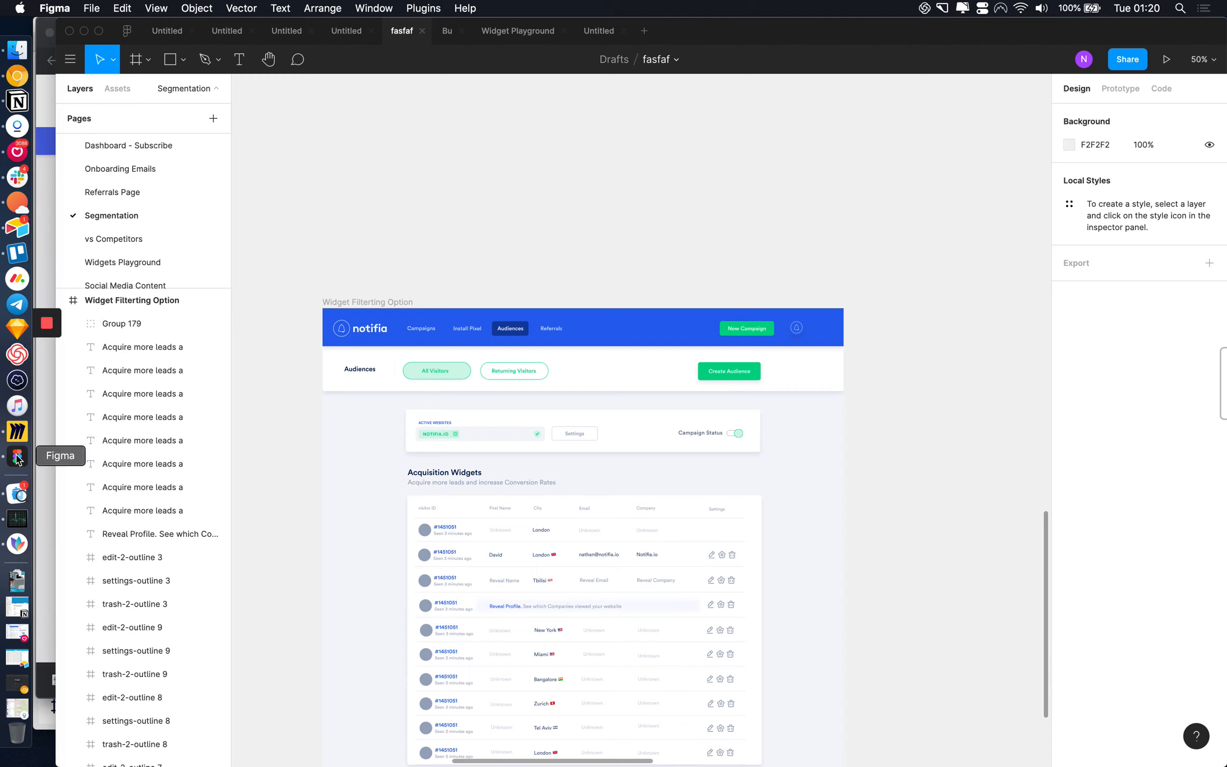
{"action": "scroll", "coordinate": [373, 474], "scroll_direction": "down", "scroll_amount": 2}
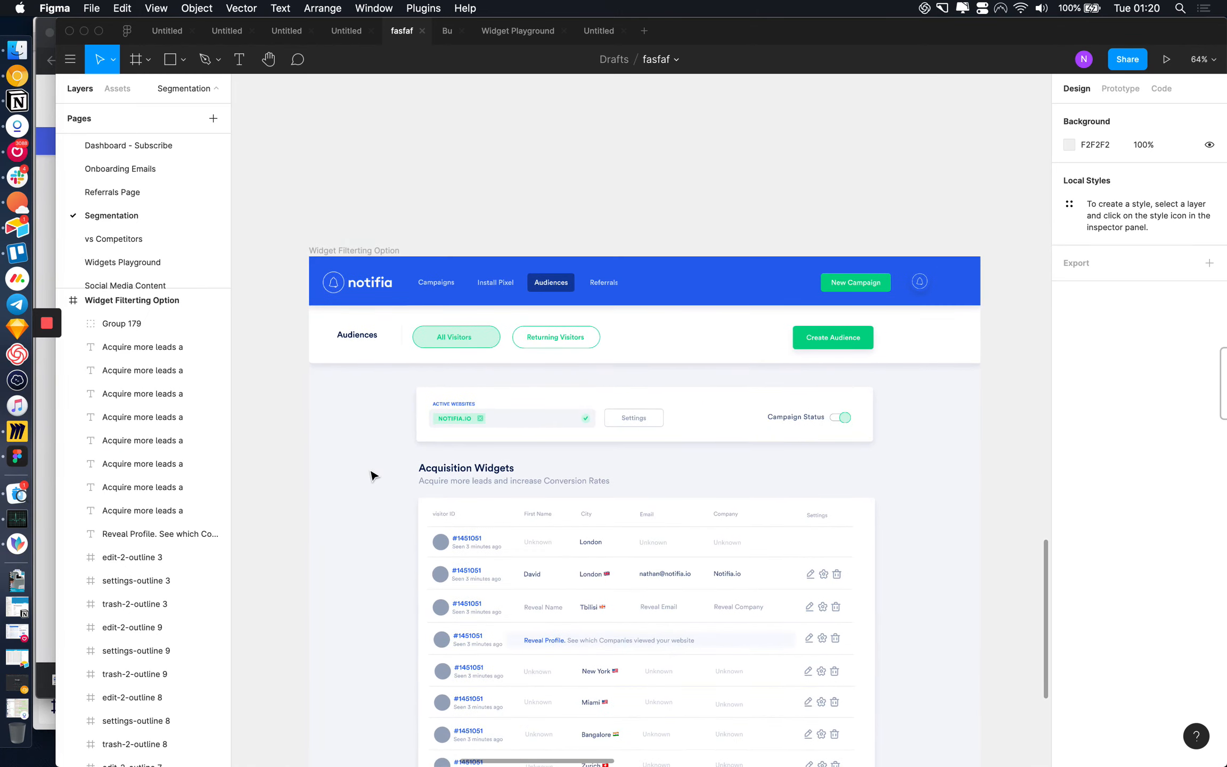
{"action": "scroll", "coordinate": [373, 474], "scroll_direction": "up", "scroll_amount": 3}
{"action": "scroll", "coordinate": [372, 474], "scroll_direction": "down", "scroll_amount": 10}
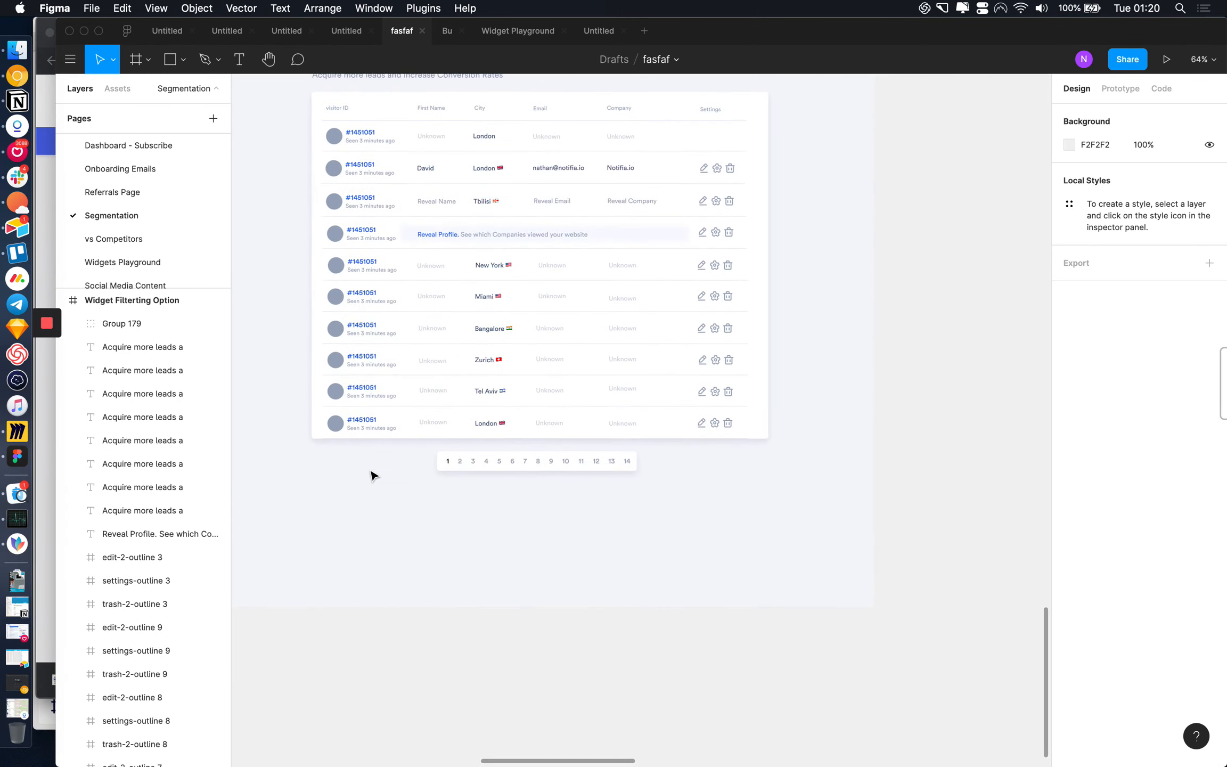
{"action": "scroll", "coordinate": [373, 475], "scroll_direction": "down", "scroll_amount": 5}
{"action": "scroll", "coordinate": [373, 475], "scroll_direction": "up", "scroll_amount": 4}
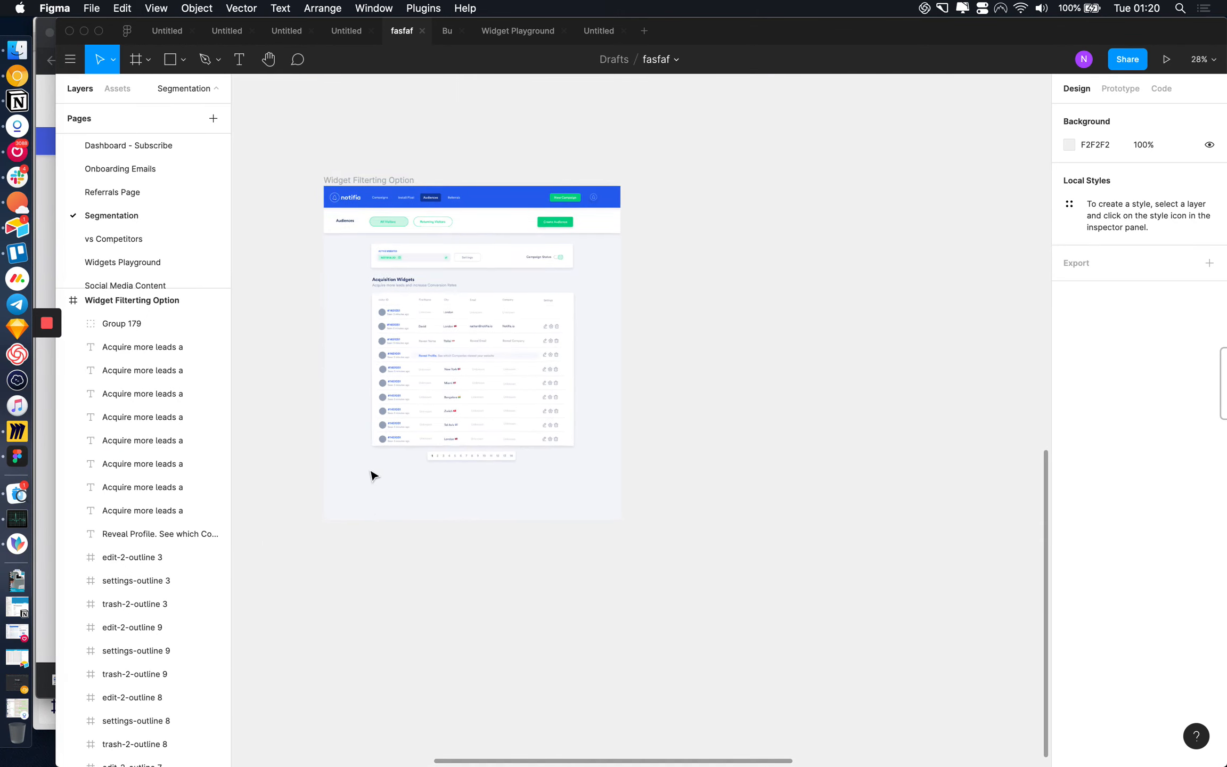
{"action": "scroll", "coordinate": [373, 475], "scroll_direction": "left", "scroll_amount": 2}
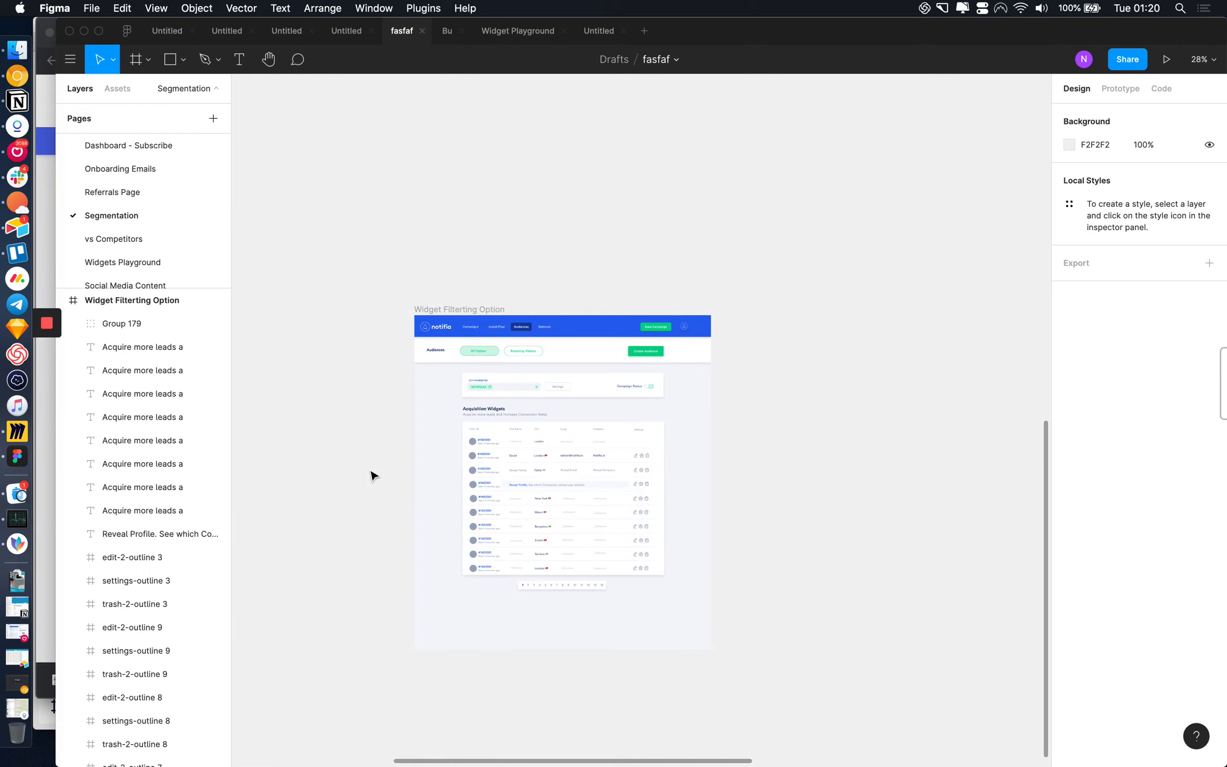
{"action": "scroll", "coordinate": [372, 474], "scroll_direction": "down", "scroll_amount": 2}
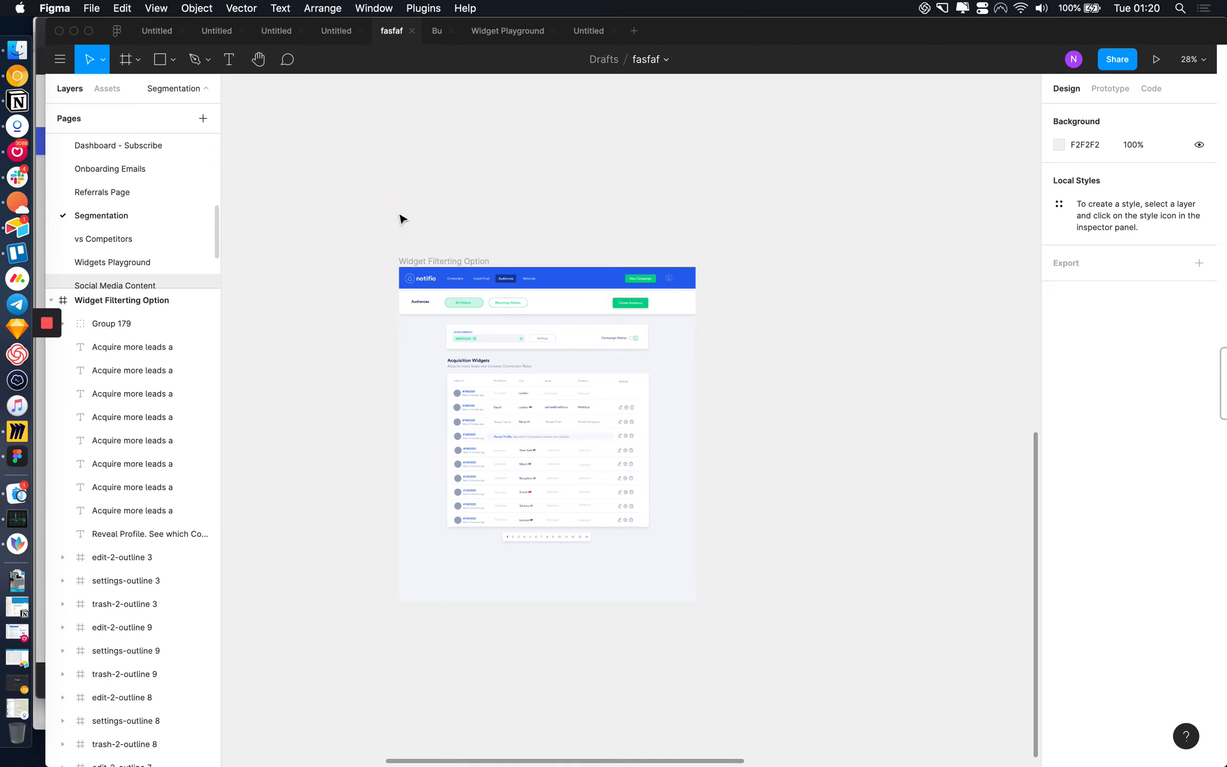
- Look over the other artboards around the Widget Filterting Option frame on the Segmentation page
{"action": "left_click", "coordinate": [501, 230]}
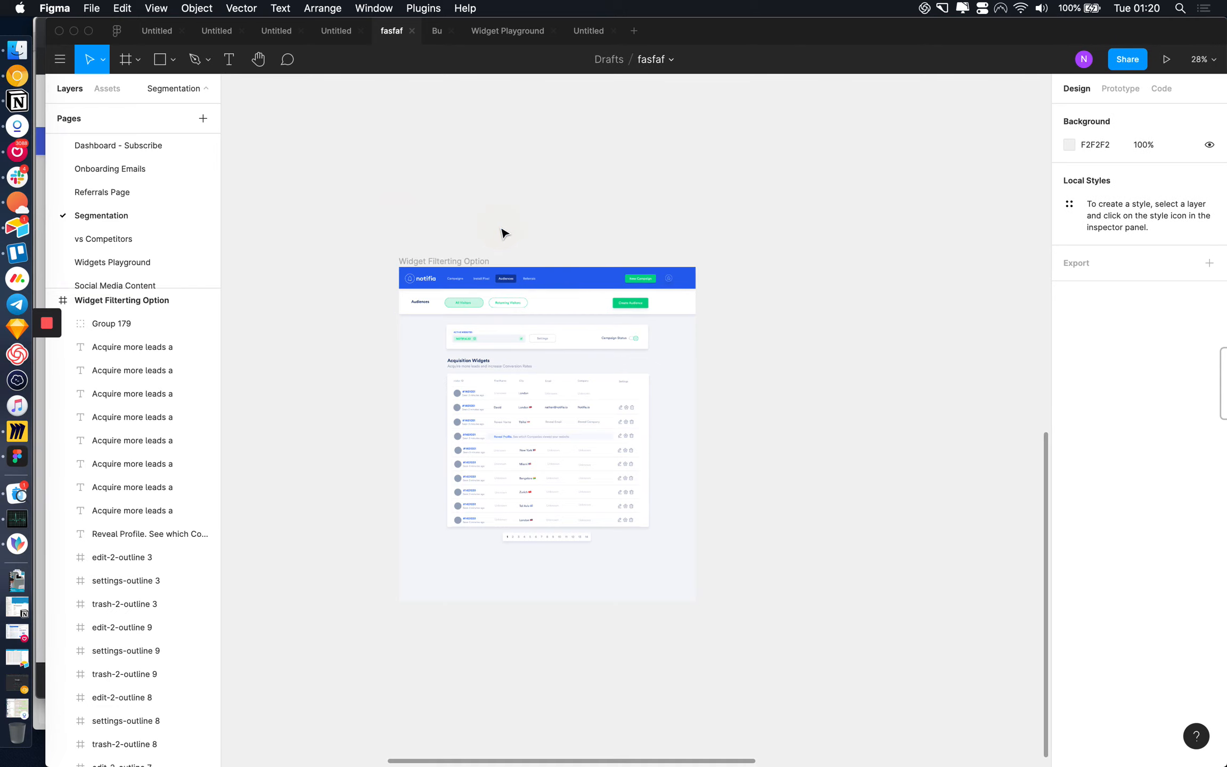
{"action": "scroll", "coordinate": [502, 232], "scroll_direction": "up", "scroll_amount": 3}
{"action": "scroll", "coordinate": [503, 233], "scroll_direction": "left", "scroll_amount": 4}
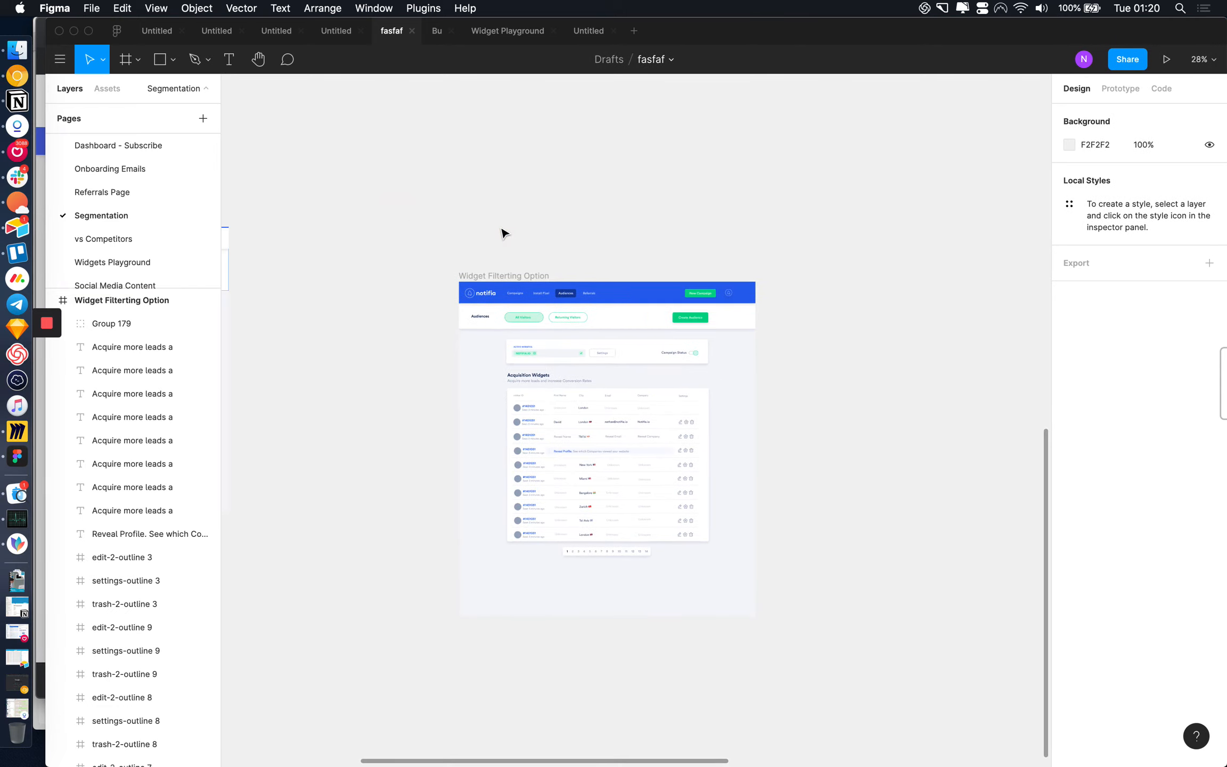
{"action": "scroll", "coordinate": [479, 218], "scroll_direction": "left", "scroll_amount": 5}
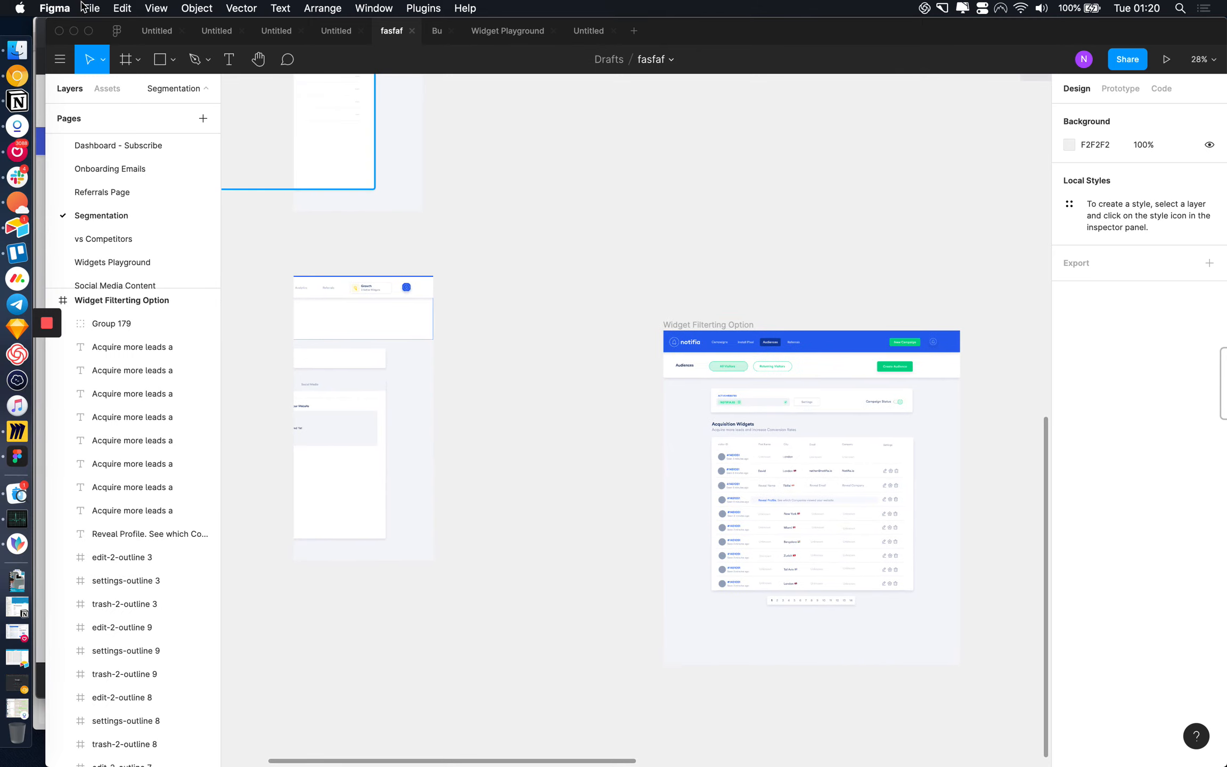
{"action": "scroll", "coordinate": [773, 498], "scroll_direction": "left", "scroll_amount": 6}
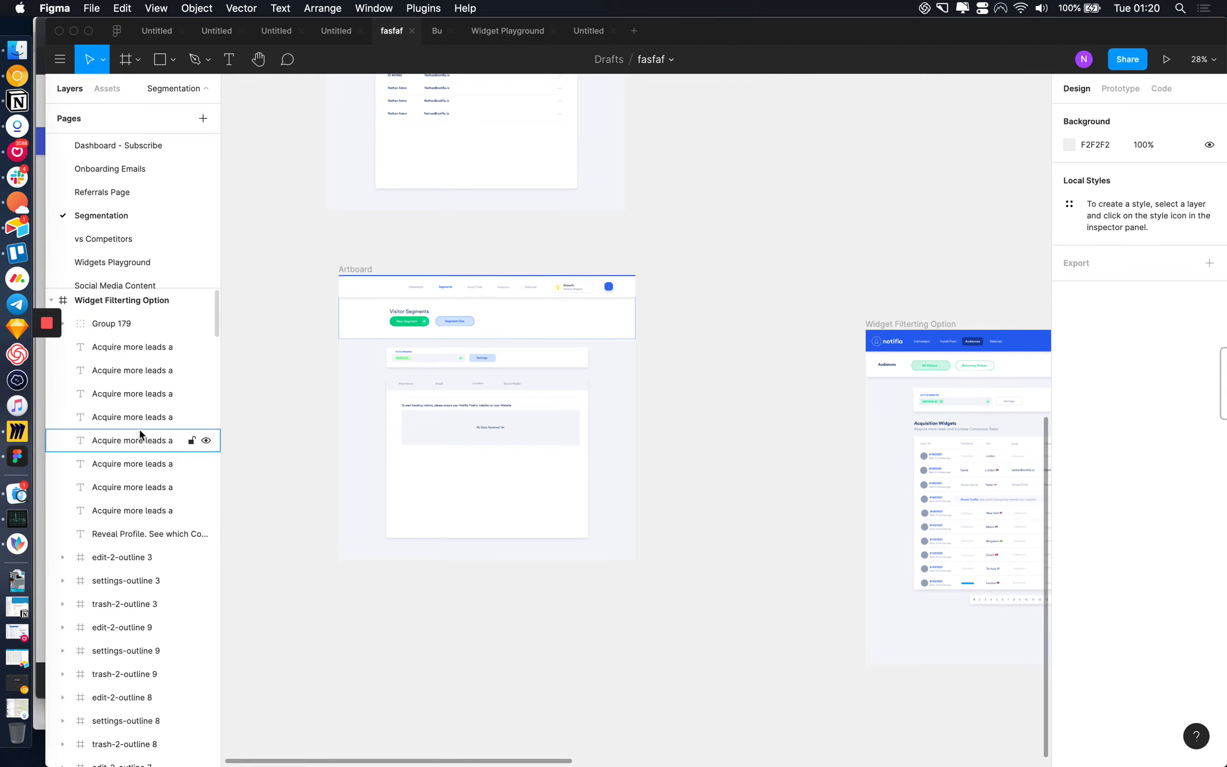
{"action": "scroll", "coordinate": [740, 460], "scroll_direction": "up", "scroll_amount": 5}
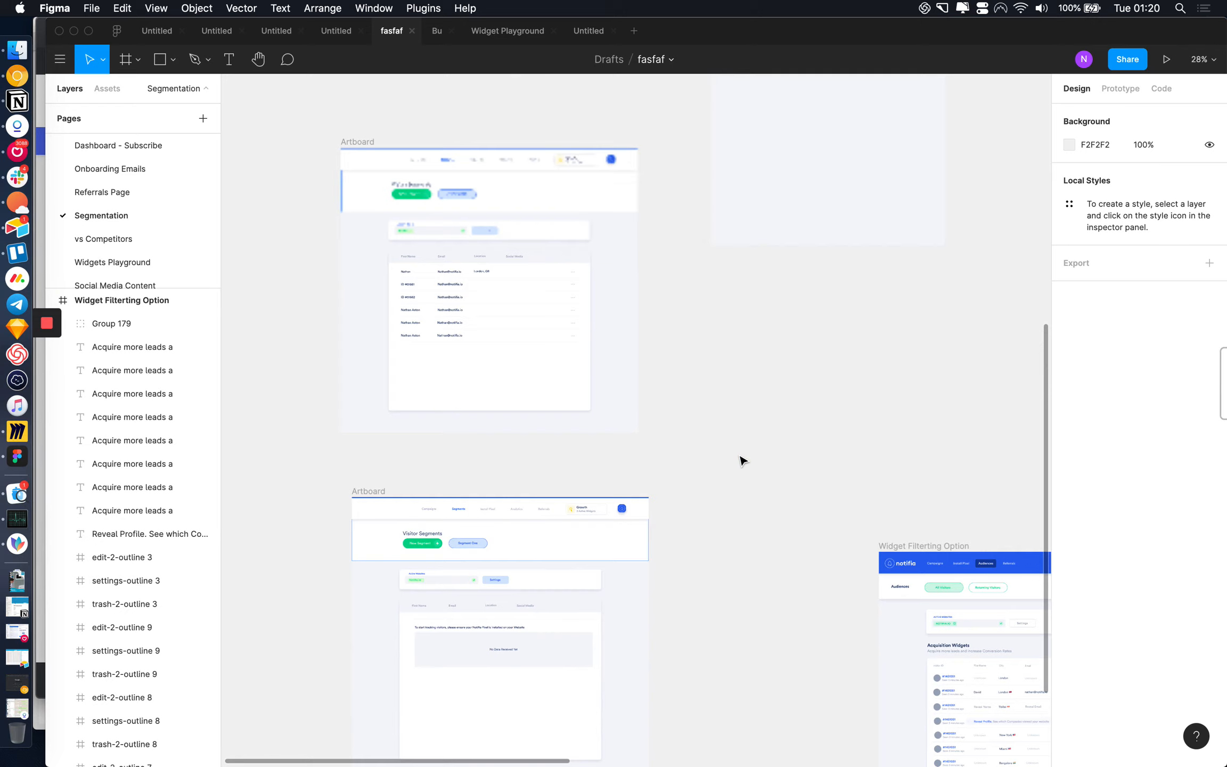
{"action": "scroll", "coordinate": [743, 460], "scroll_direction": "up", "scroll_amount": 3}
{"action": "scroll", "coordinate": [743, 460], "scroll_direction": "right", "scroll_amount": 7}
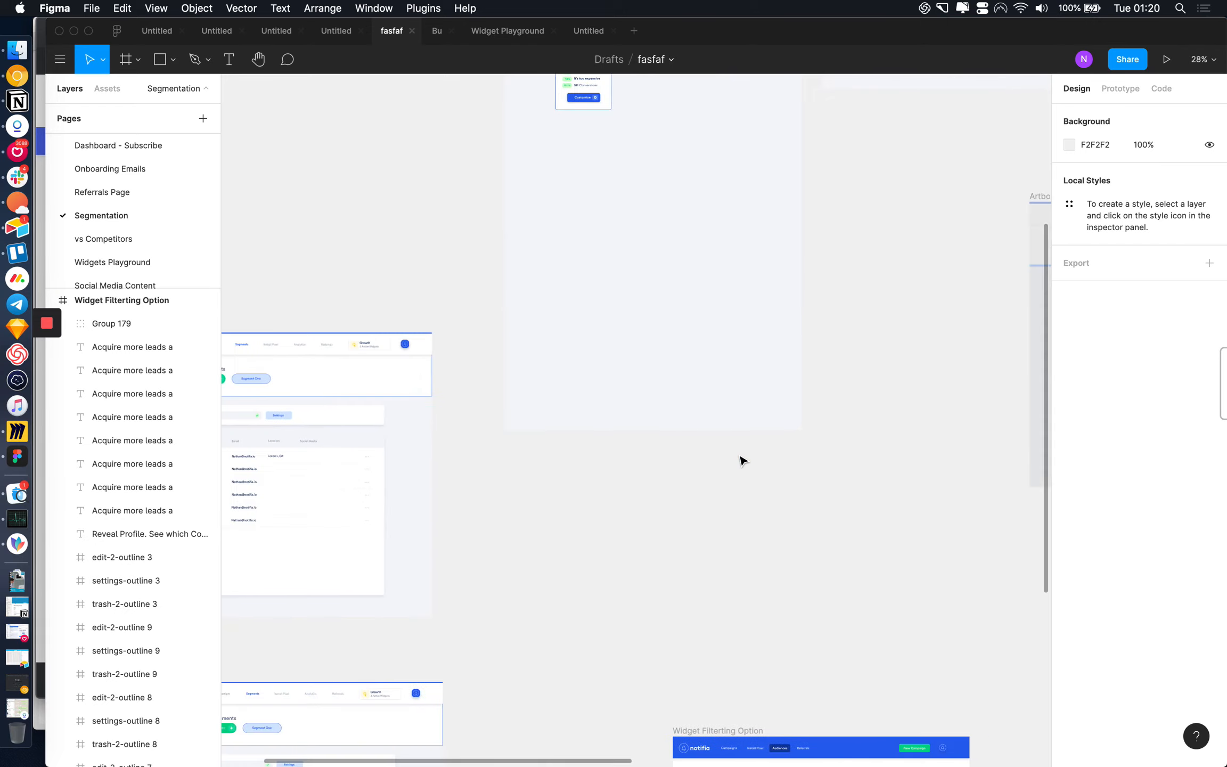
{"action": "scroll", "coordinate": [743, 460], "scroll_direction": "down", "scroll_amount": 8}
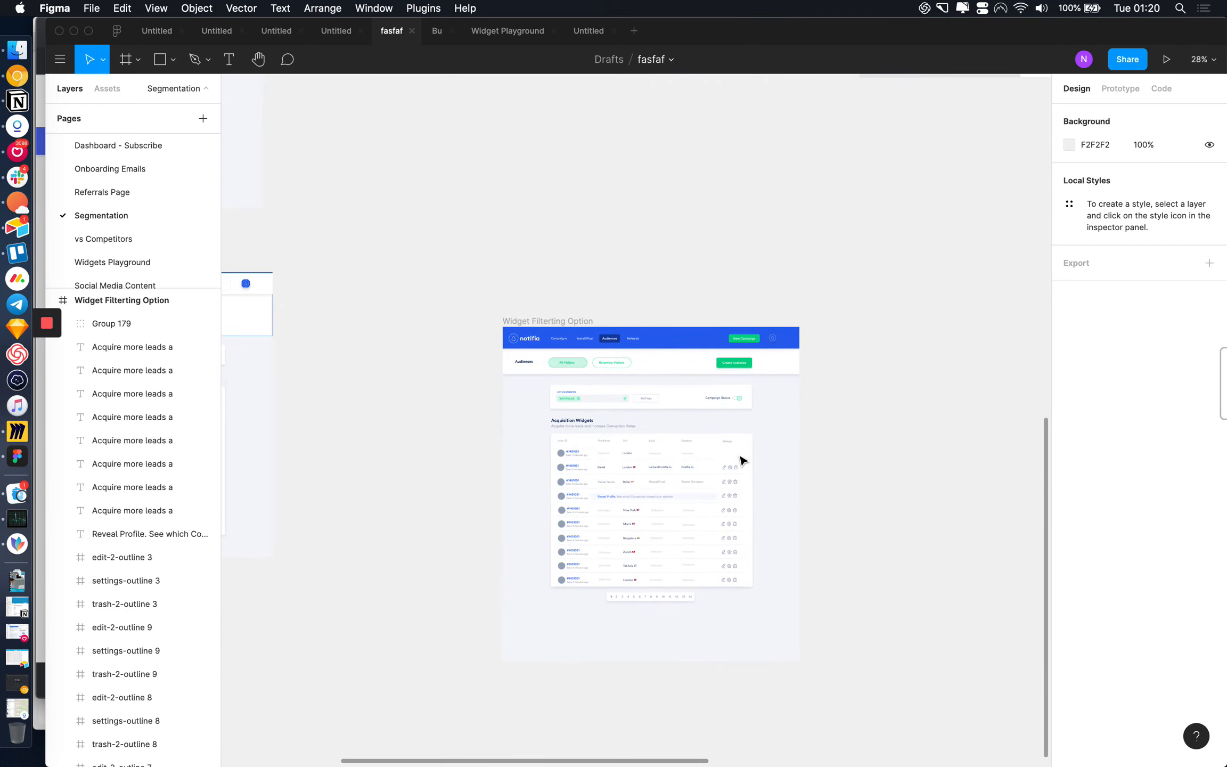
{"action": "scroll", "coordinate": [743, 460], "scroll_direction": "right", "scroll_amount": 2}
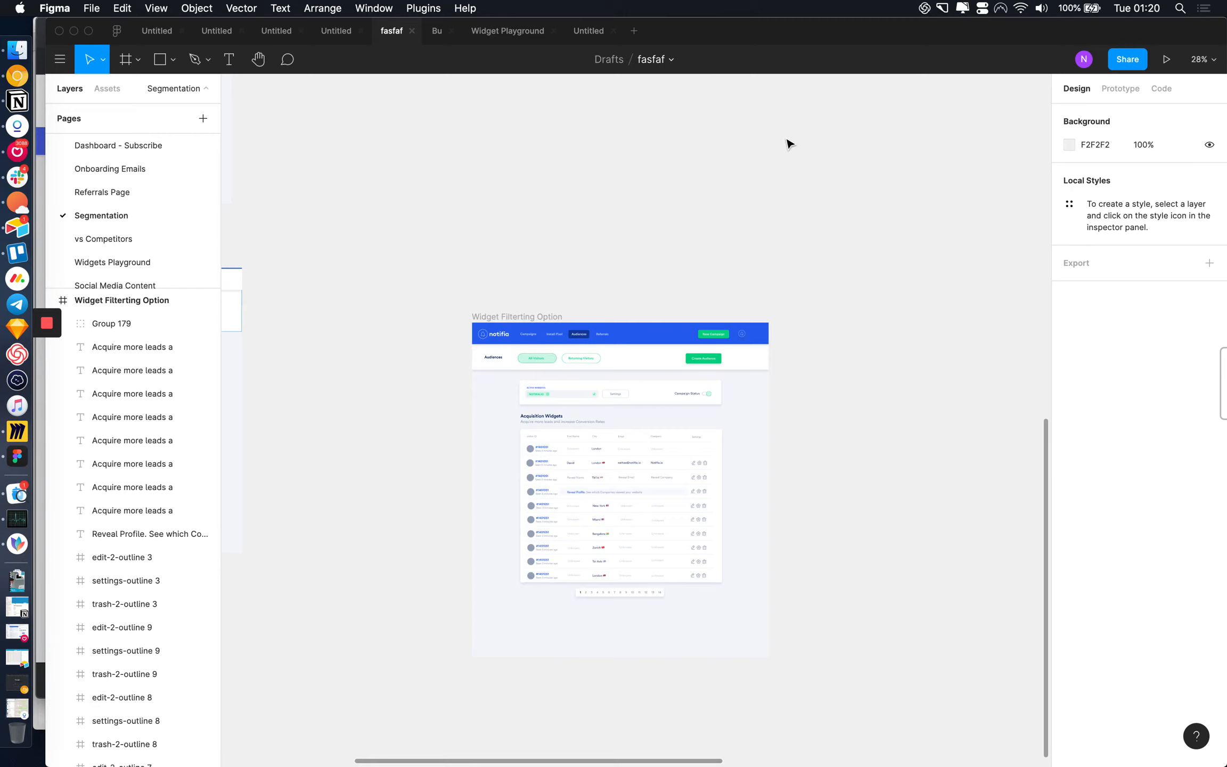
- Review the list of installed plugins without running any of them
{"action": "left_click", "coordinate": [424, 8]}
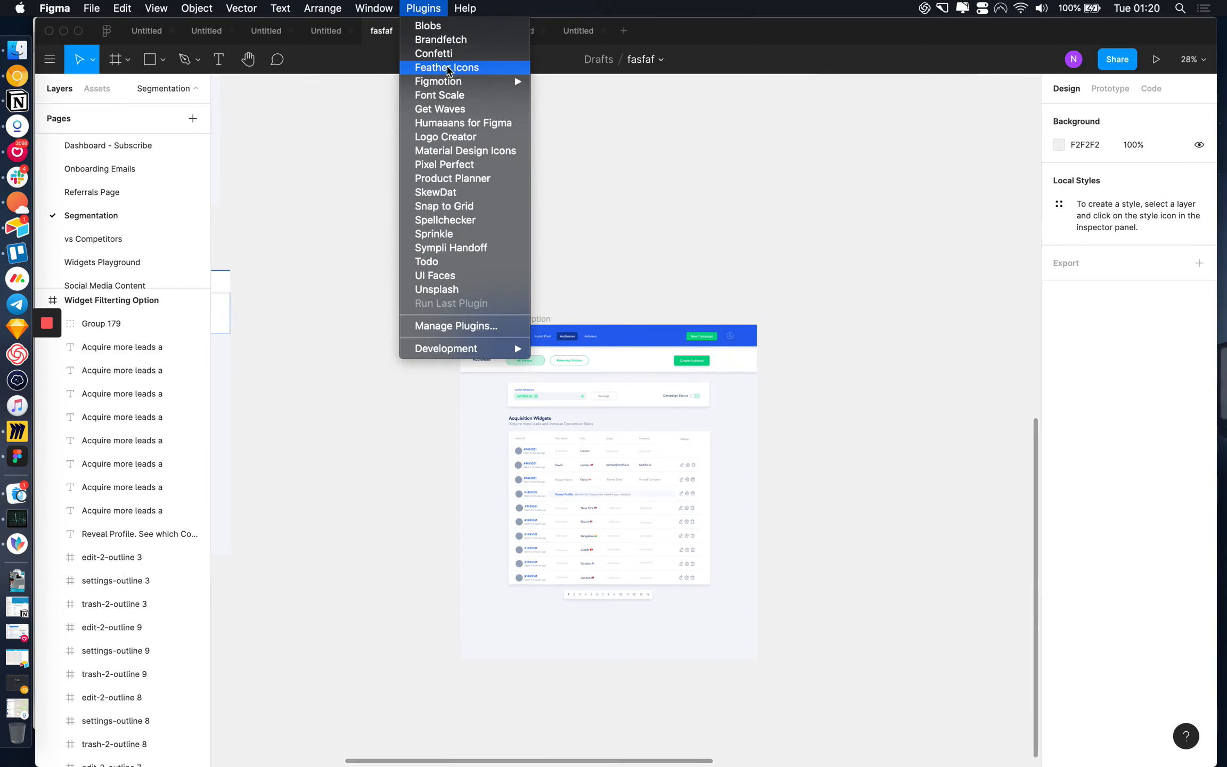
{"action": "mouse_move", "coordinate": [450, 81]}
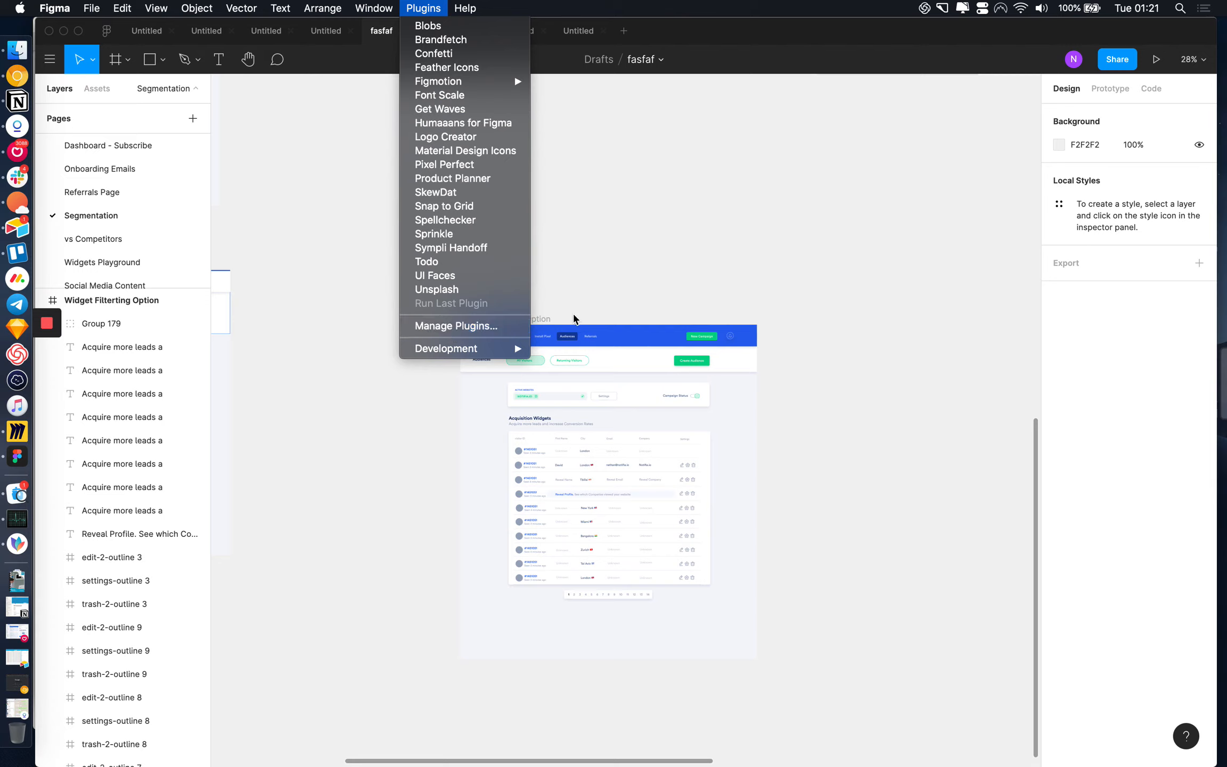
{"action": "left_click", "coordinate": [708, 265]}
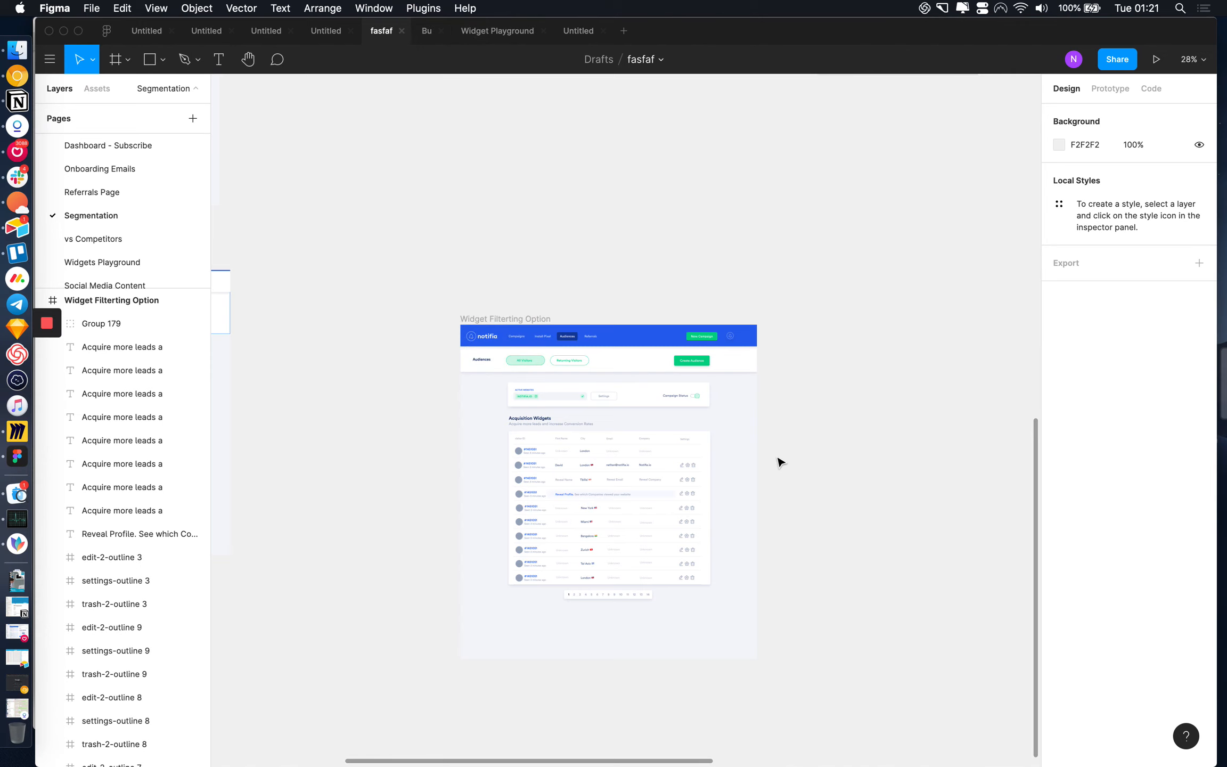
- Review the sharing options of the fasfaf file, then close them without inviting anyone
{"action": "scroll", "coordinate": [780, 461], "scroll_direction": "up", "scroll_amount": 2}
{"action": "scroll", "coordinate": [780, 461], "scroll_direction": "up", "scroll_amount": 3}
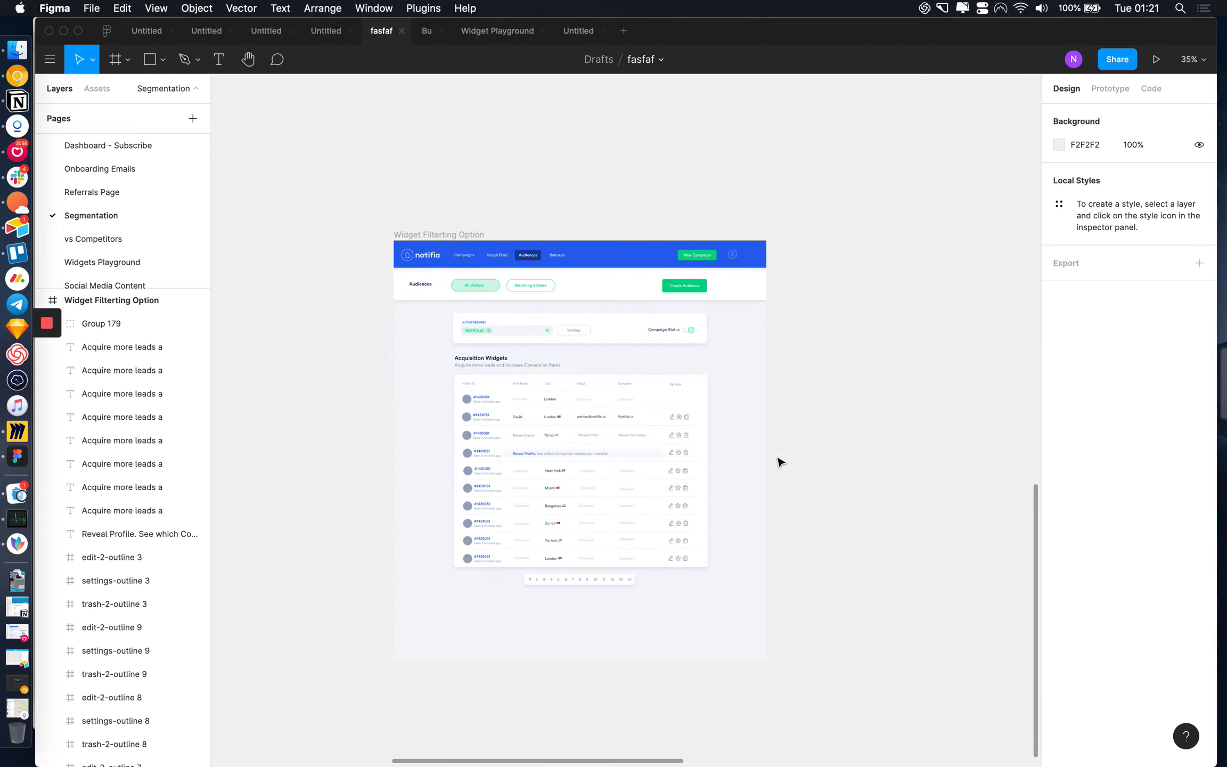
{"action": "scroll", "coordinate": [781, 461], "scroll_direction": "up", "scroll_amount": 3}
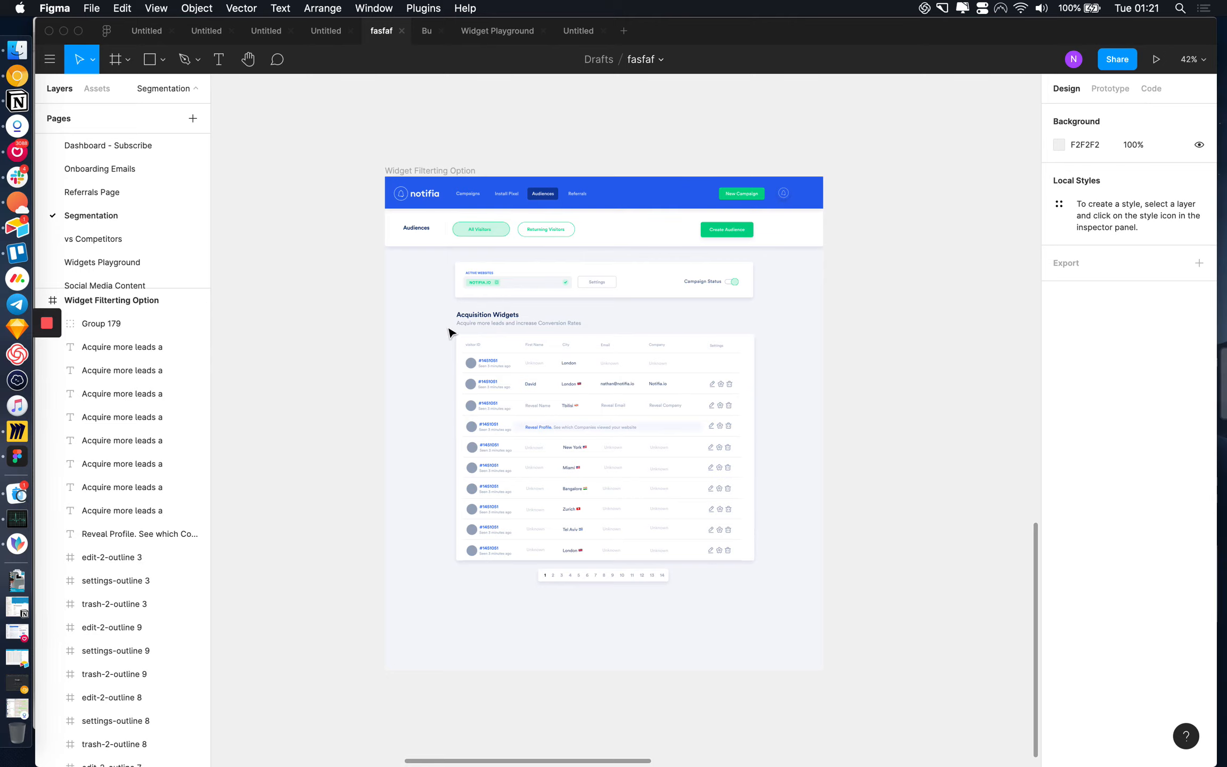
{"action": "left_click", "coordinate": [1116, 62]}
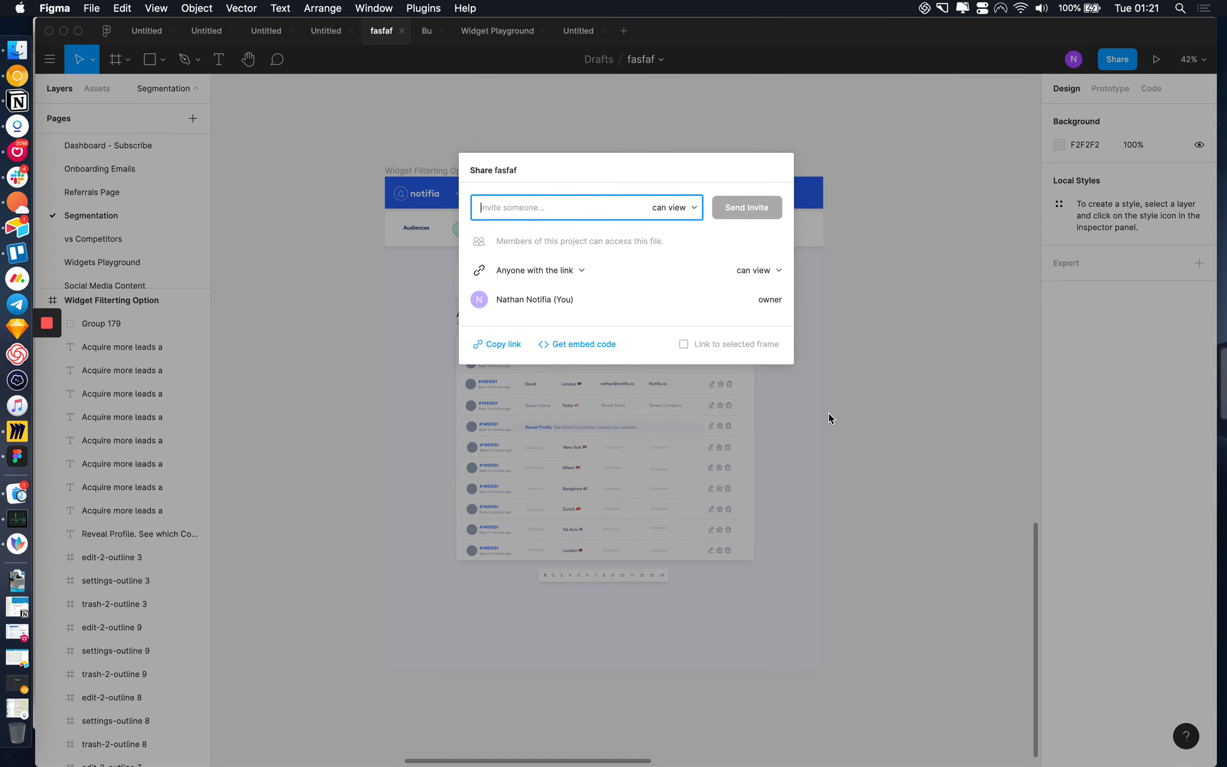
{"action": "left_click", "coordinate": [883, 424]}
- Examine the whole layout of the Widget Filterting Option frame, including the Acquisition Widgets table
{"action": "scroll", "coordinate": [882, 426], "scroll_direction": "up", "scroll_amount": 1}
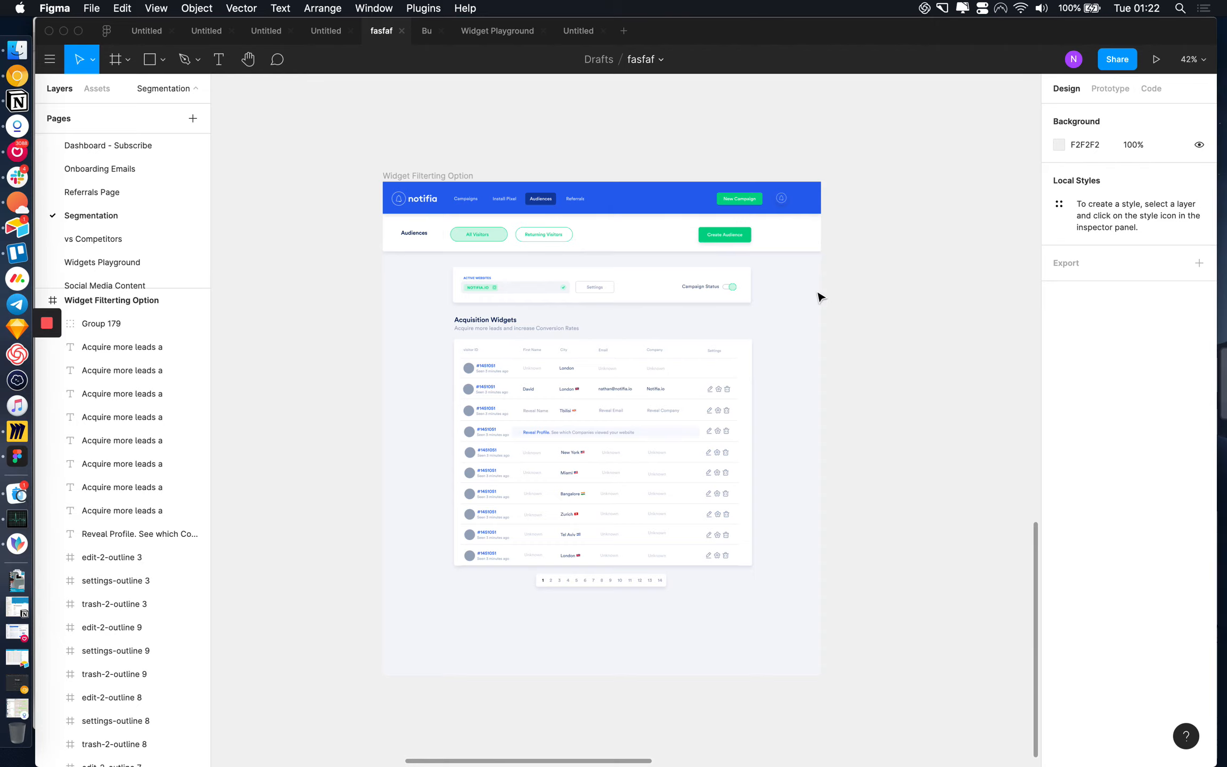
{"action": "scroll", "coordinate": [819, 297], "scroll_direction": "up", "scroll_amount": 5}
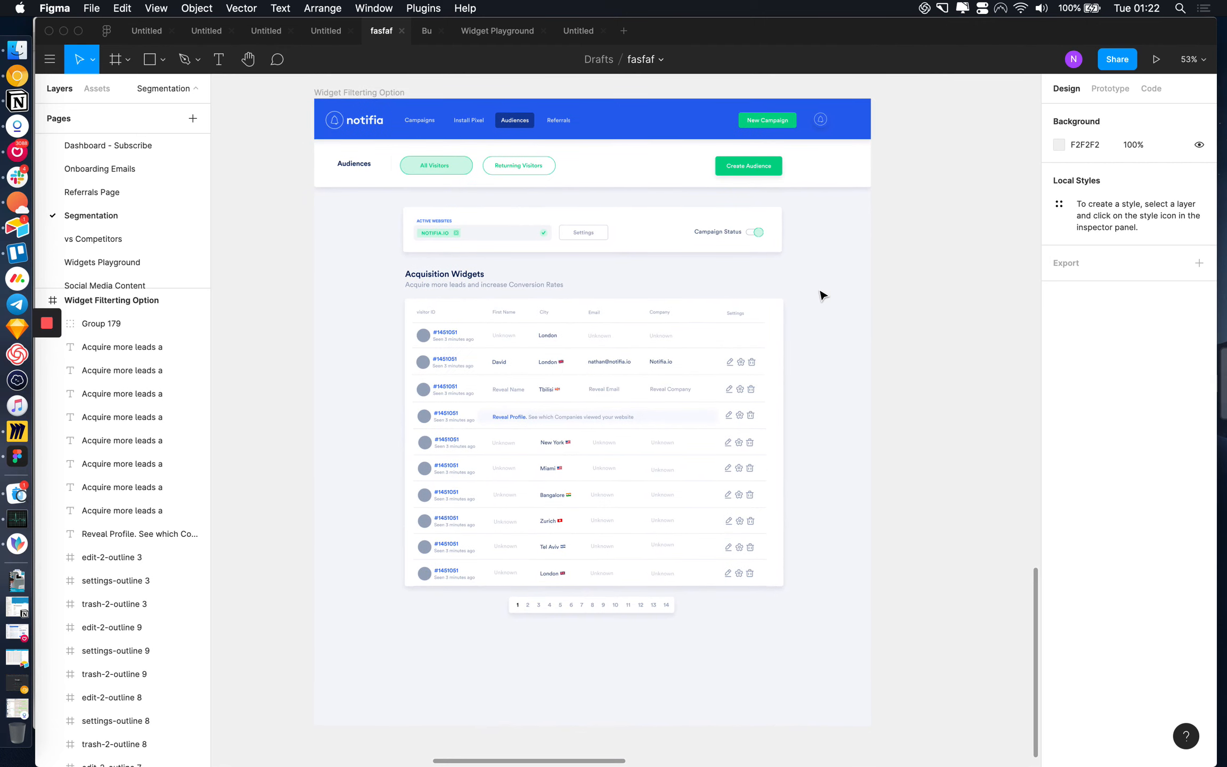
{"action": "scroll", "coordinate": [831, 383], "scroll_direction": "down", "scroll_amount": 2}
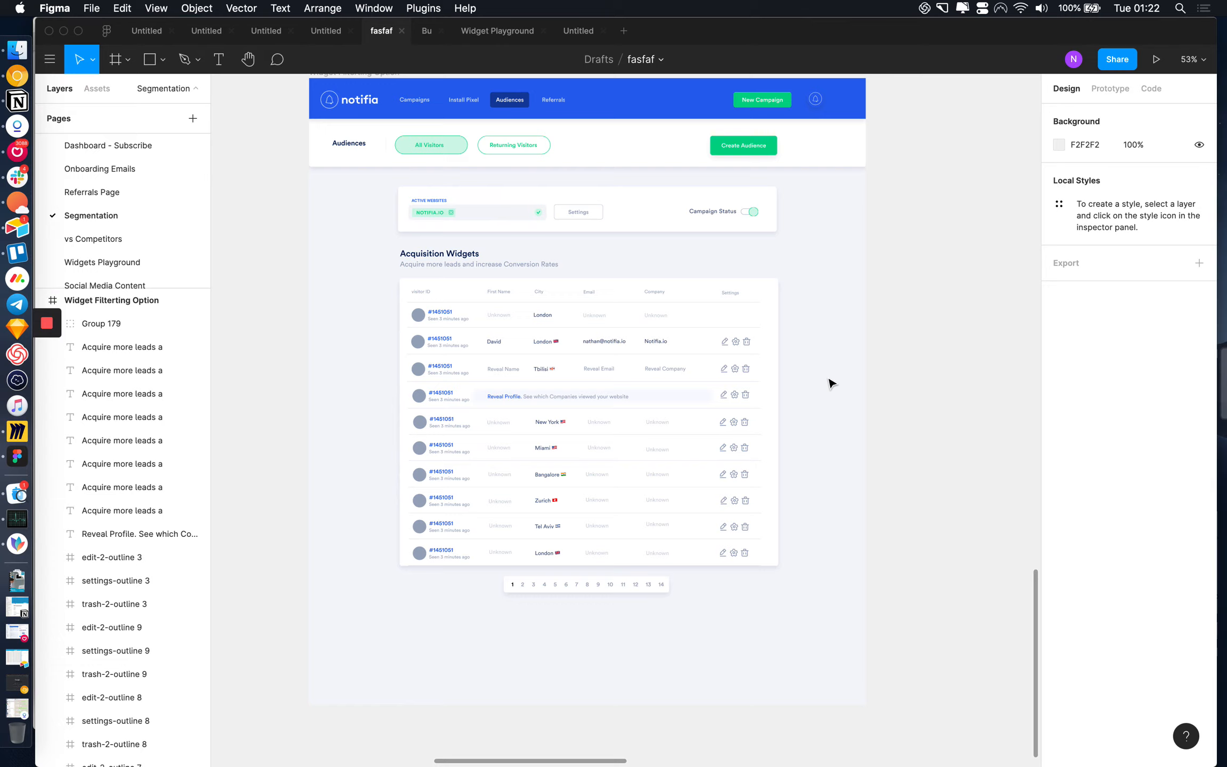
{"action": "scroll", "coordinate": [736, 432], "scroll_direction": "up", "scroll_amount": 2}
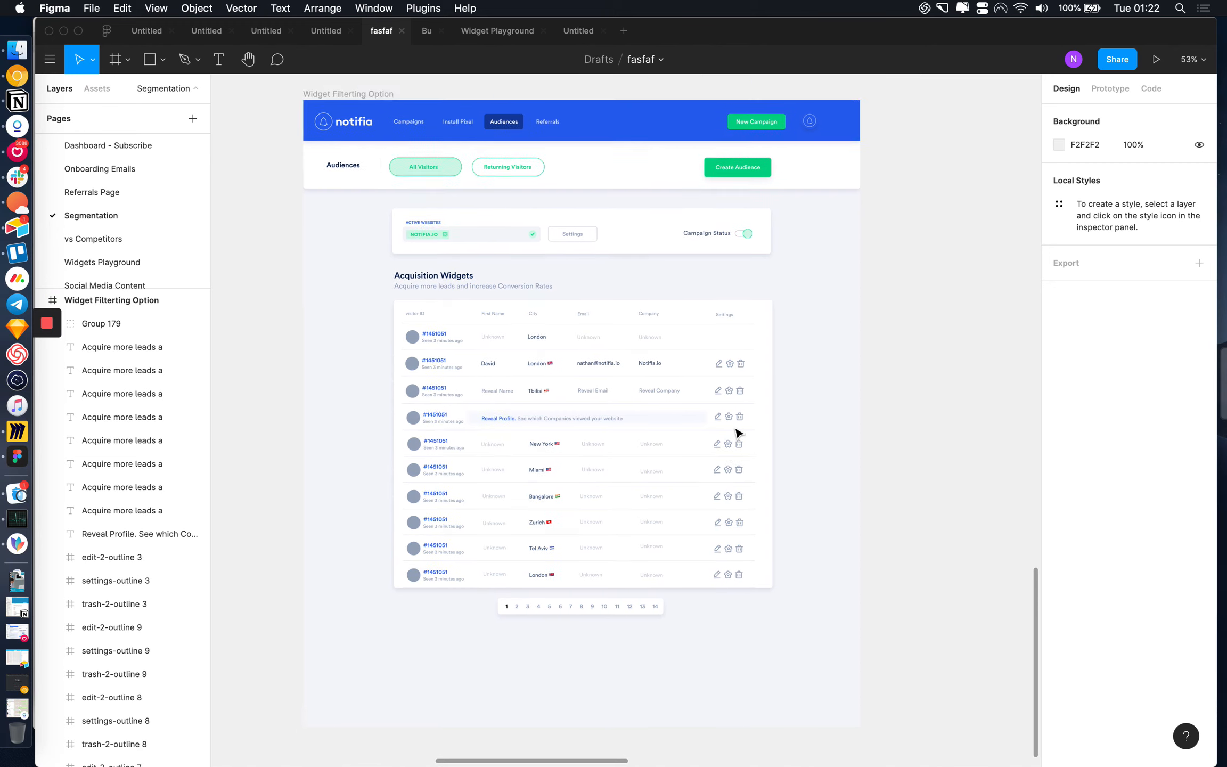
{"action": "scroll", "coordinate": [737, 432], "scroll_direction": "up", "scroll_amount": 2}
{"action": "scroll", "coordinate": [738, 432], "scroll_direction": "down", "scroll_amount": 2}
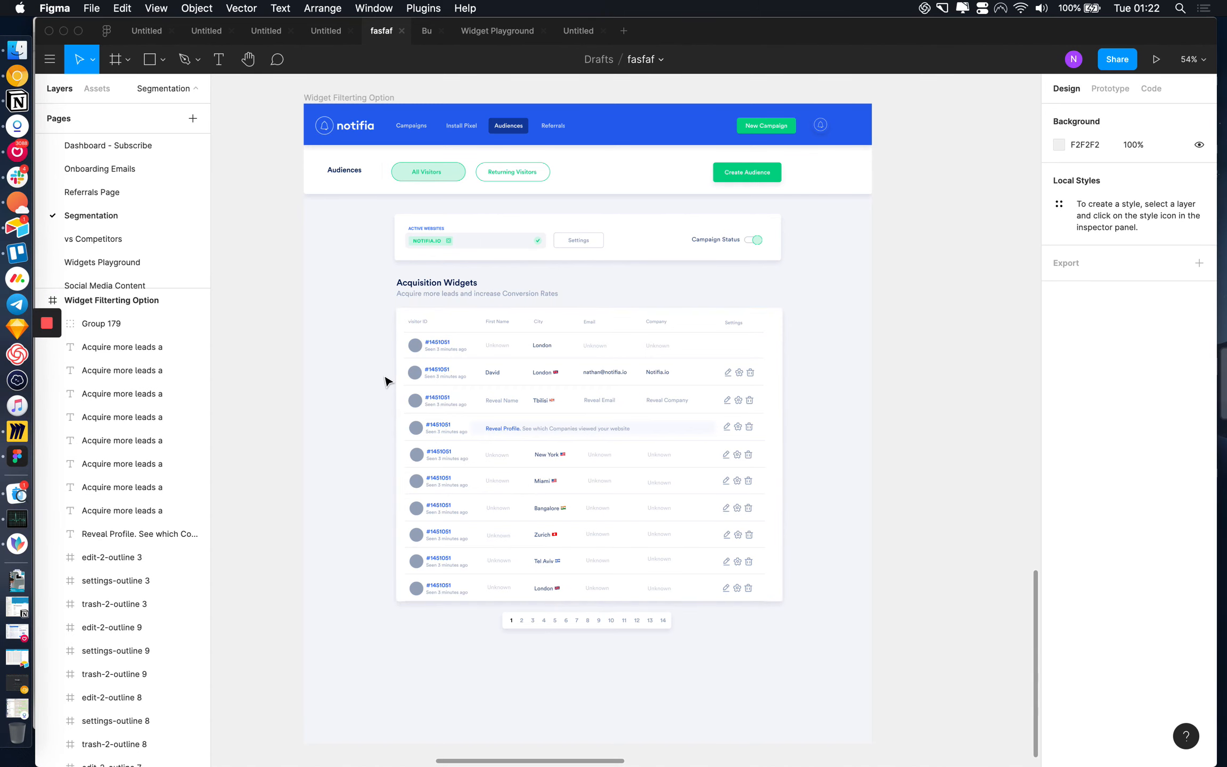
{"action": "scroll", "coordinate": [386, 380], "scroll_direction": "down", "scroll_amount": 3}
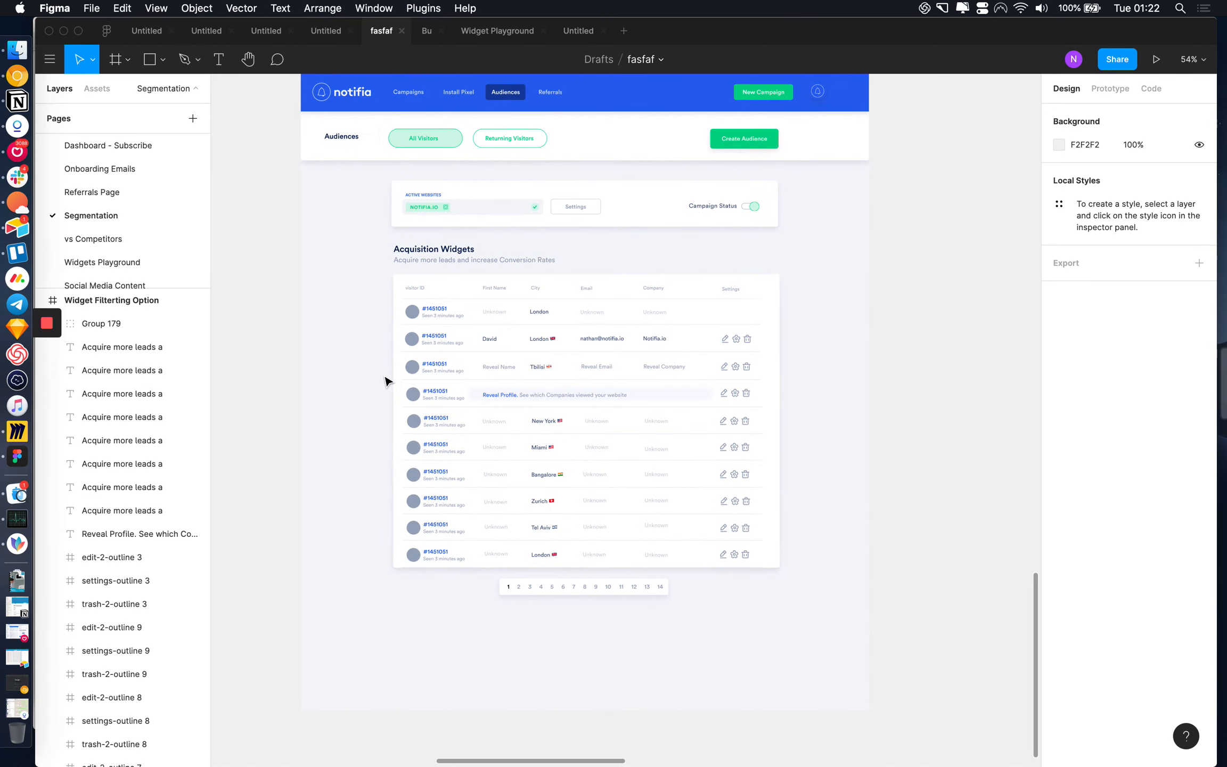
{"action": "scroll", "coordinate": [386, 381], "scroll_direction": "up", "scroll_amount": 3}
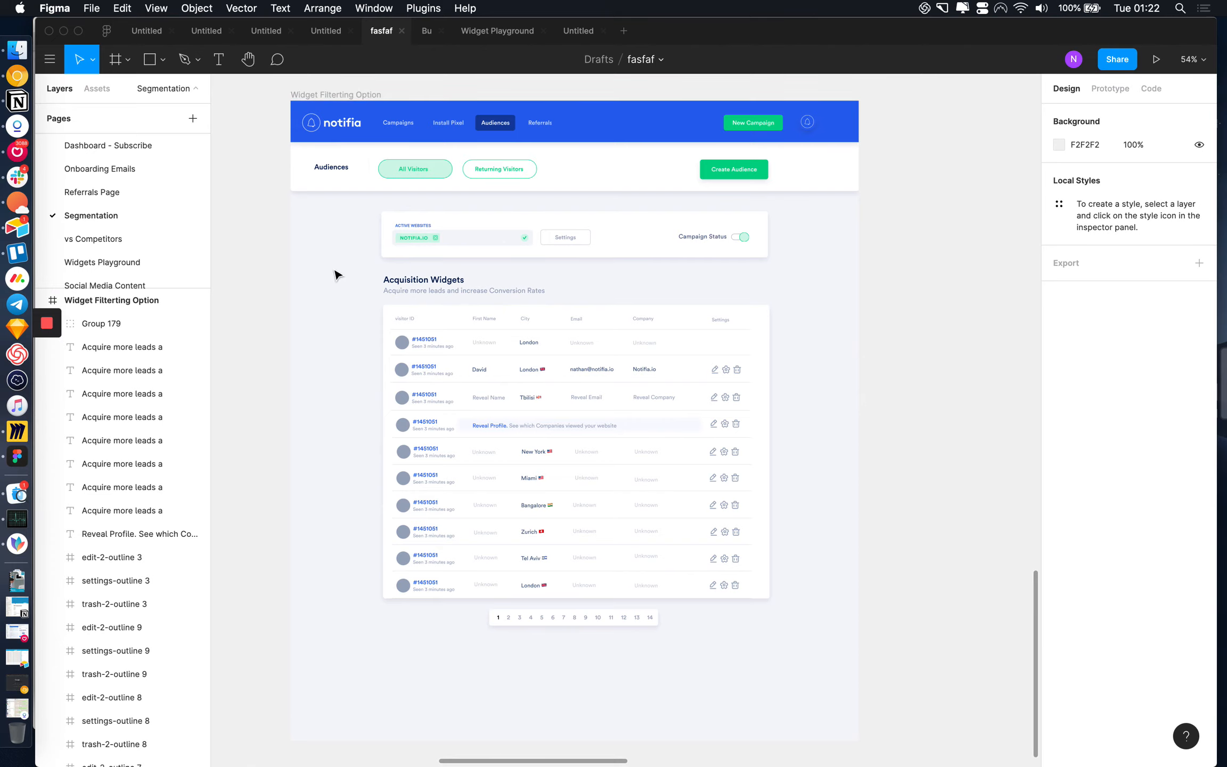
- Inspect the design properties of the background rectangle of the Active Websites field
{"action": "scroll", "coordinate": [447, 250], "scroll_direction": "up", "scroll_amount": 2}
{"action": "left_click", "coordinate": [452, 236]}
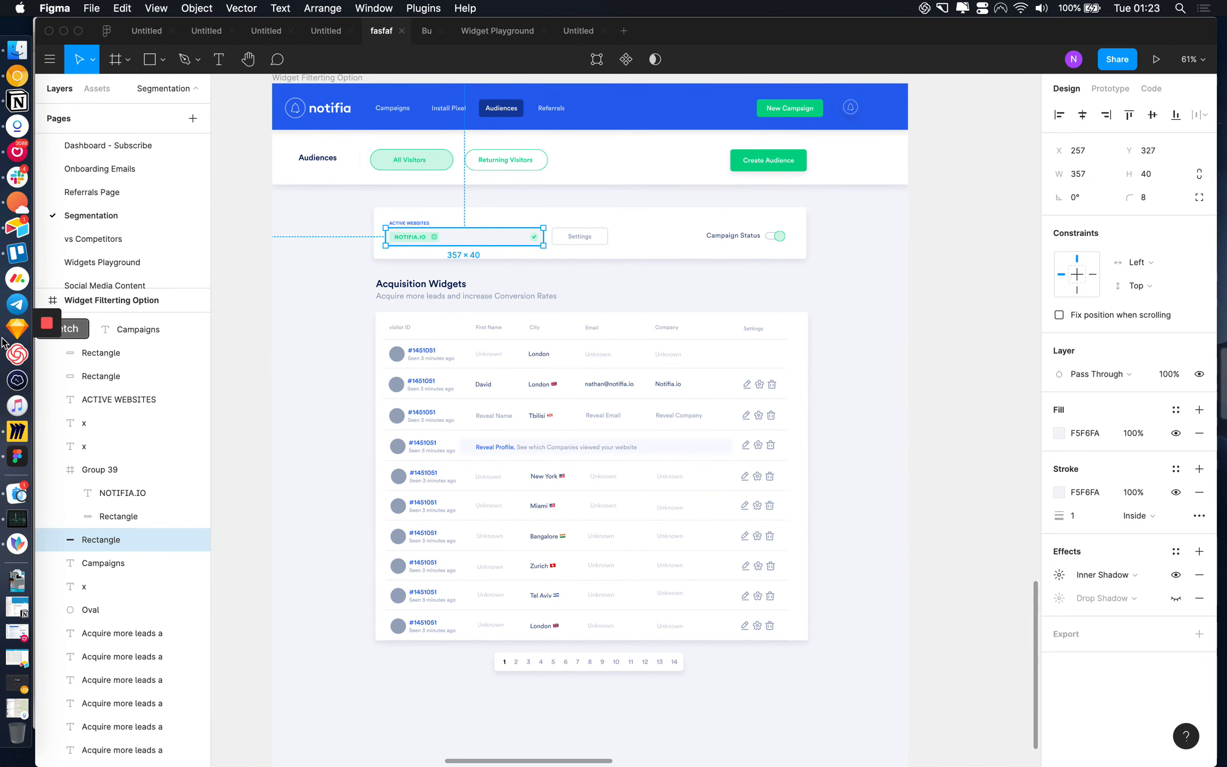
- Display the generated CSS of the white panel behind the Active Websites field and review the available code languages
{"action": "scroll", "coordinate": [786, 255], "scroll_direction": "up", "scroll_amount": 3}
{"action": "left_click", "coordinate": [778, 257]}
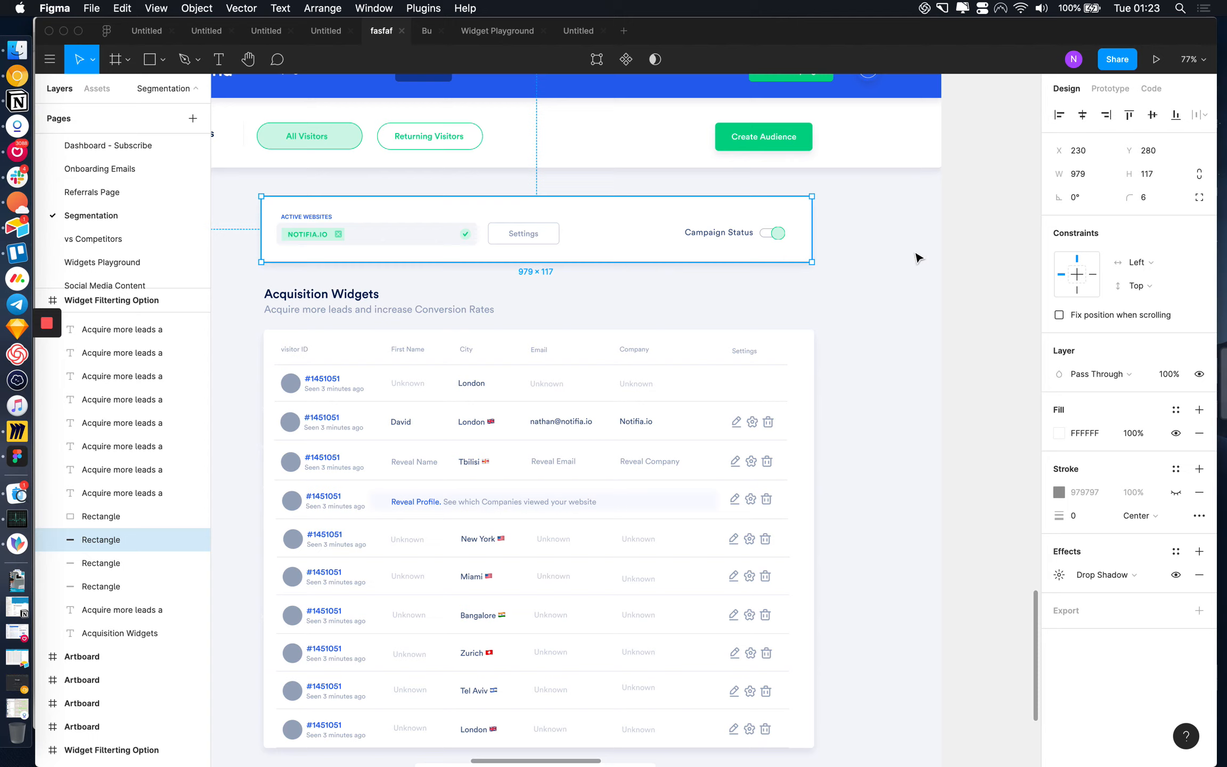
{"action": "left_click", "coordinate": [1151, 89]}
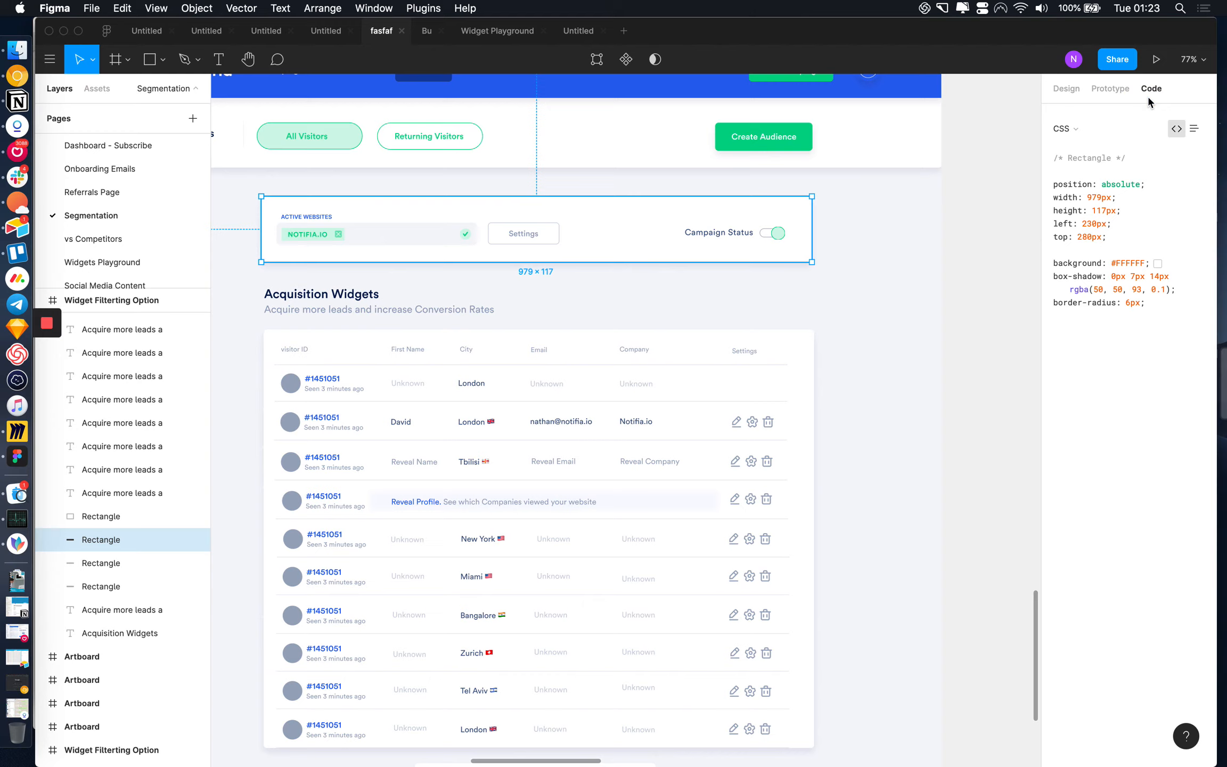
{"action": "left_click", "coordinate": [1067, 129]}
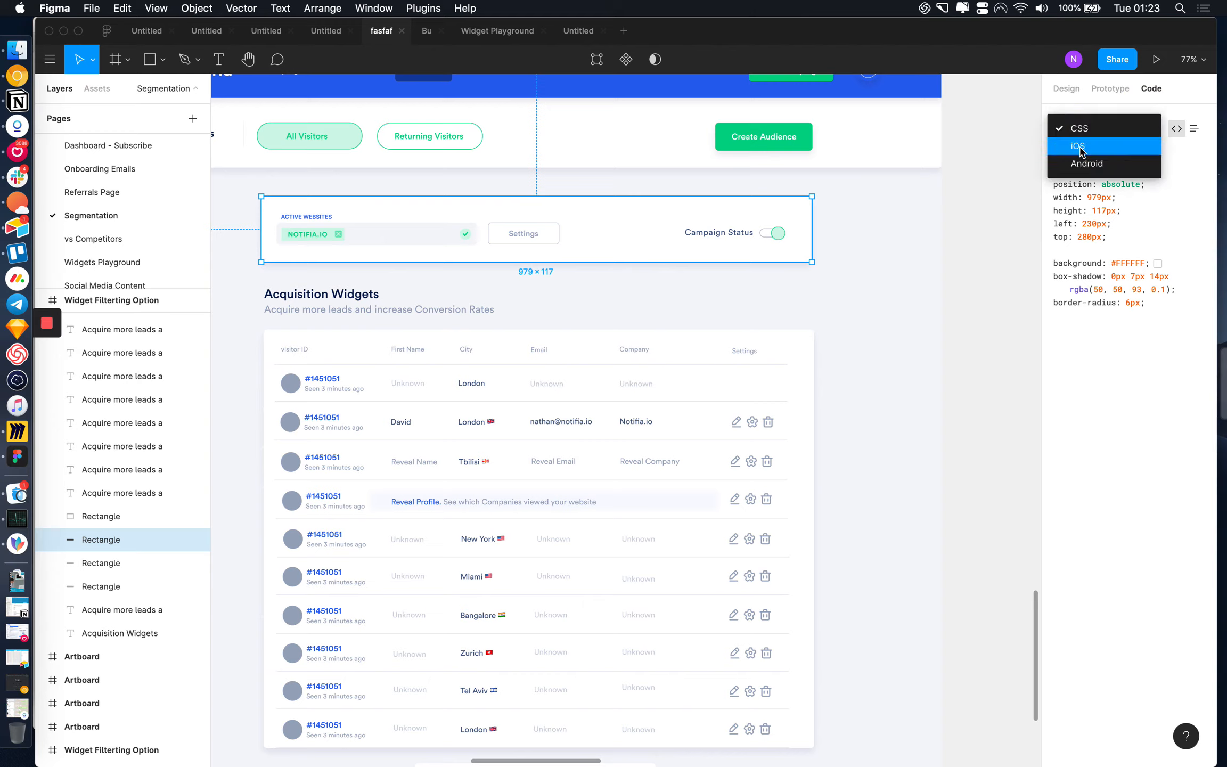
{"action": "left_click", "coordinate": [1145, 244]}
- View the white panel's properties as a table, then return to the code view and highlight its entire CSS
{"action": "left_click", "coordinate": [1193, 130]}
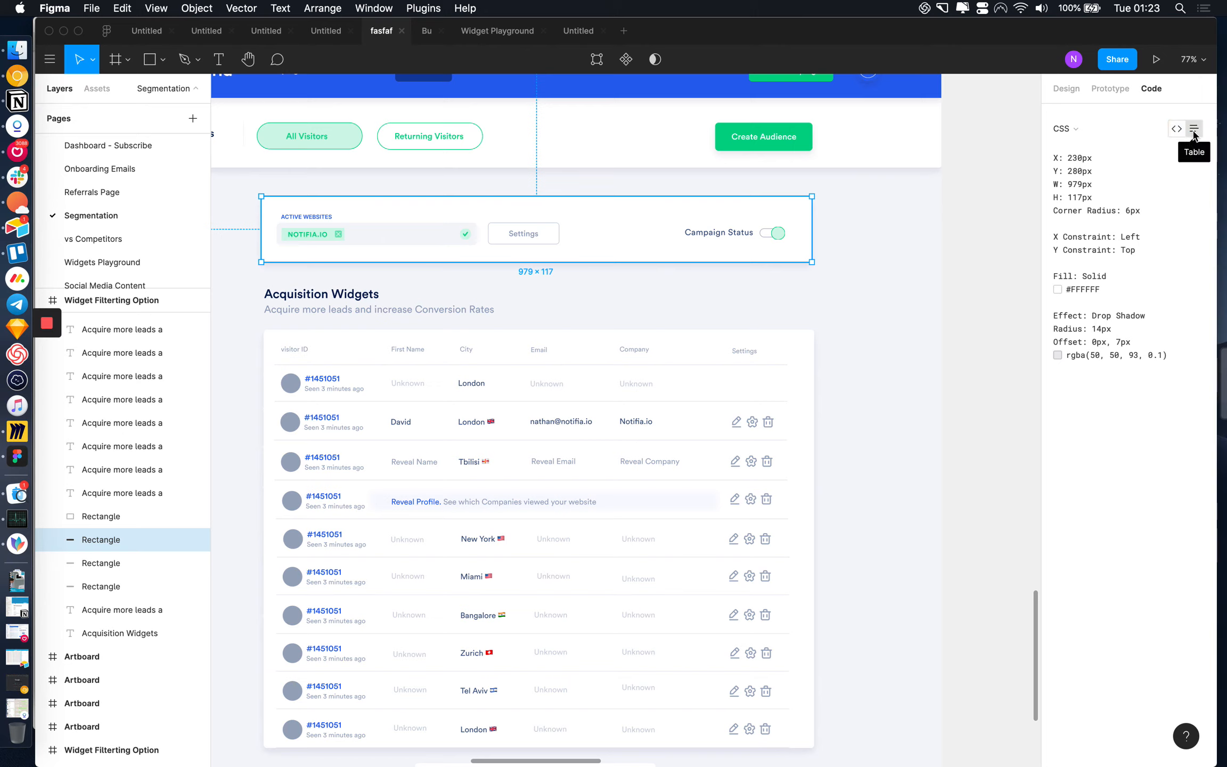
{"action": "left_click", "coordinate": [1177, 128]}
{"action": "left_click", "coordinate": [1069, 282]}
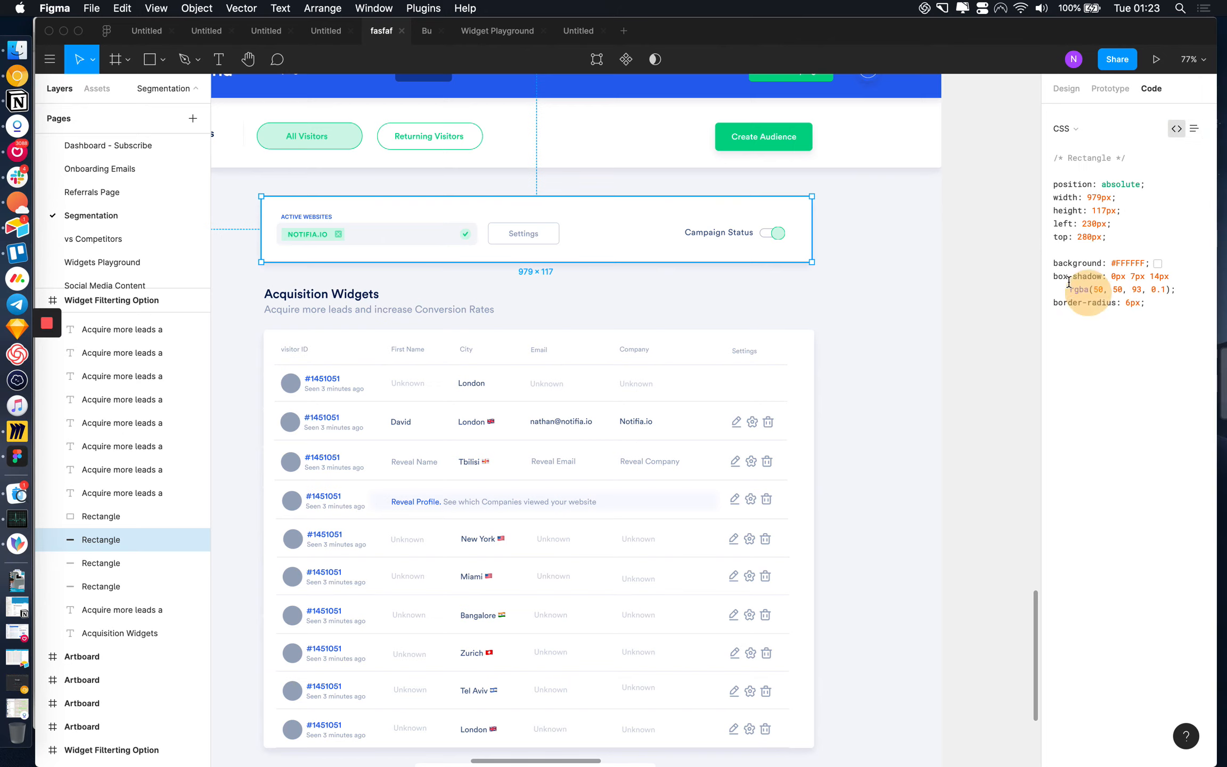
{"action": "left_click", "coordinate": [1100, 285]}
{"action": "left_click_drag", "start_coordinate": [1161, 302], "coordinate": [1039, 125]}
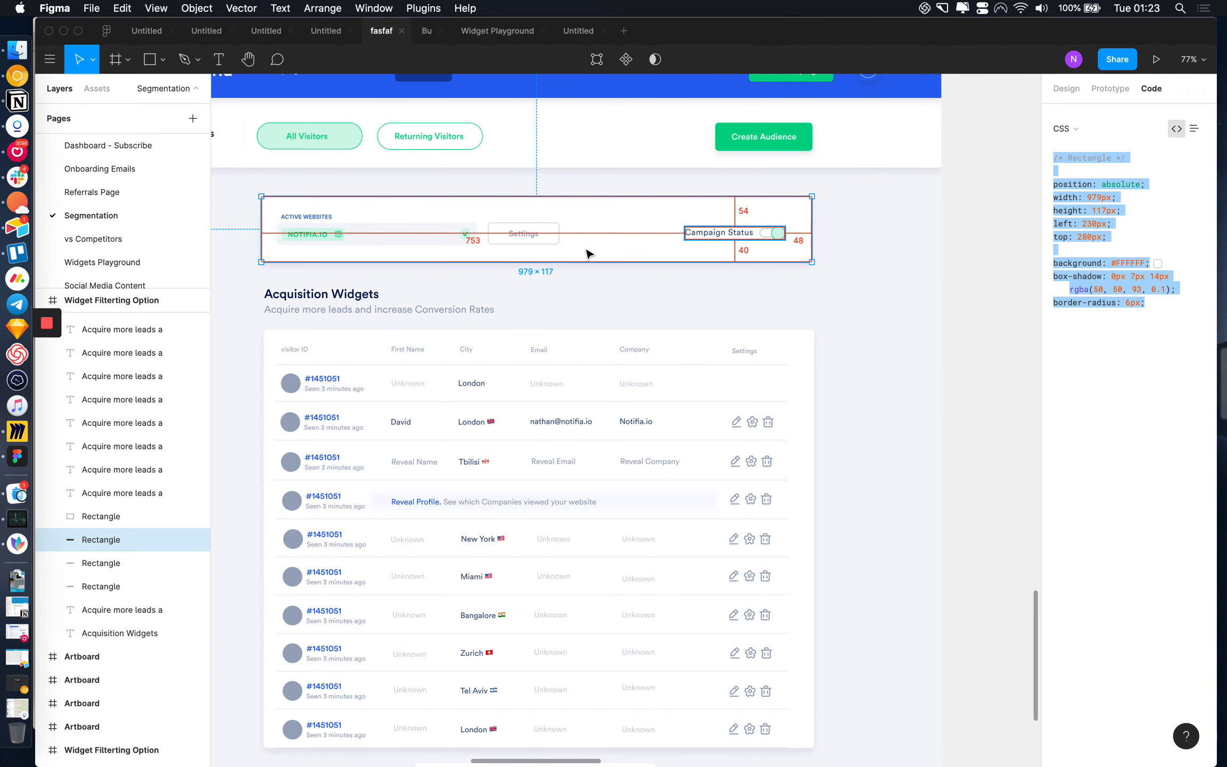
- Inspect the CSS of the Settings button group and the NOTIFIA.IO tag, then clear the selection
{"action": "left_click", "coordinate": [516, 240]}
{"action": "left_click_drag", "start_coordinate": [1140, 237], "coordinate": [1009, 172]}
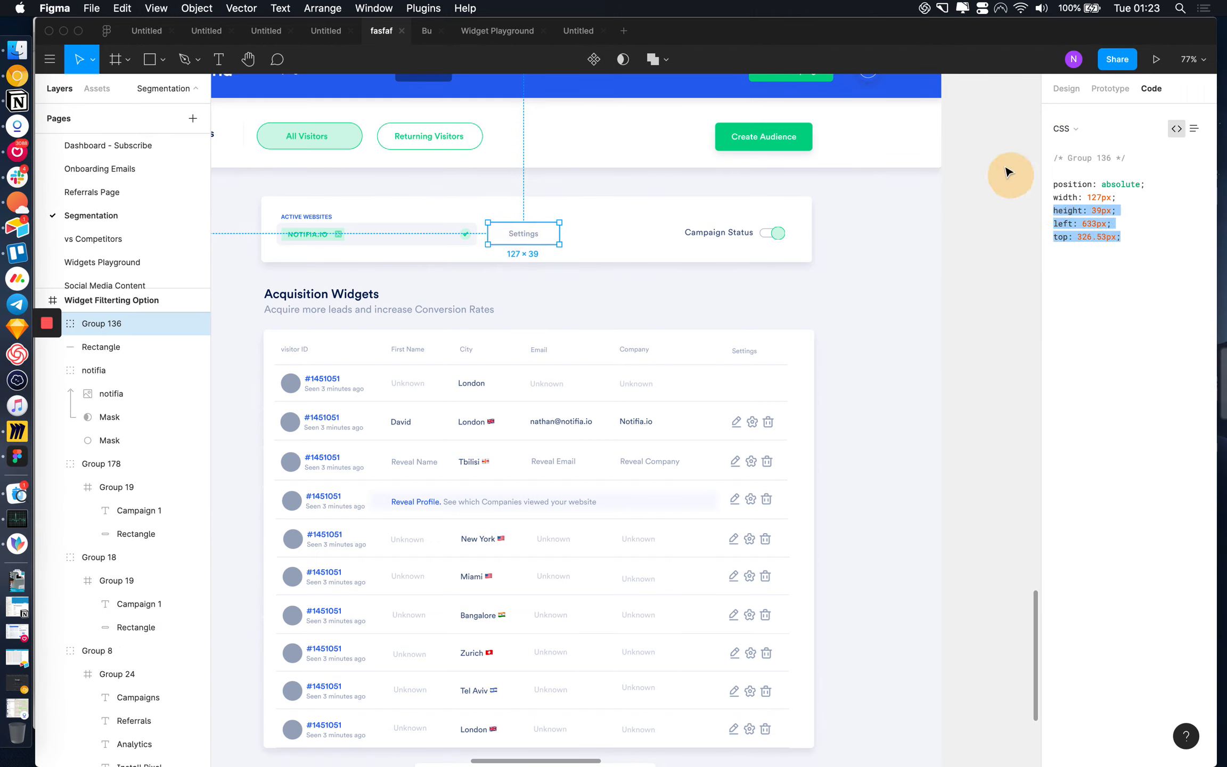
{"action": "left_click", "coordinate": [367, 237]}
{"action": "left_click", "coordinate": [317, 234]}
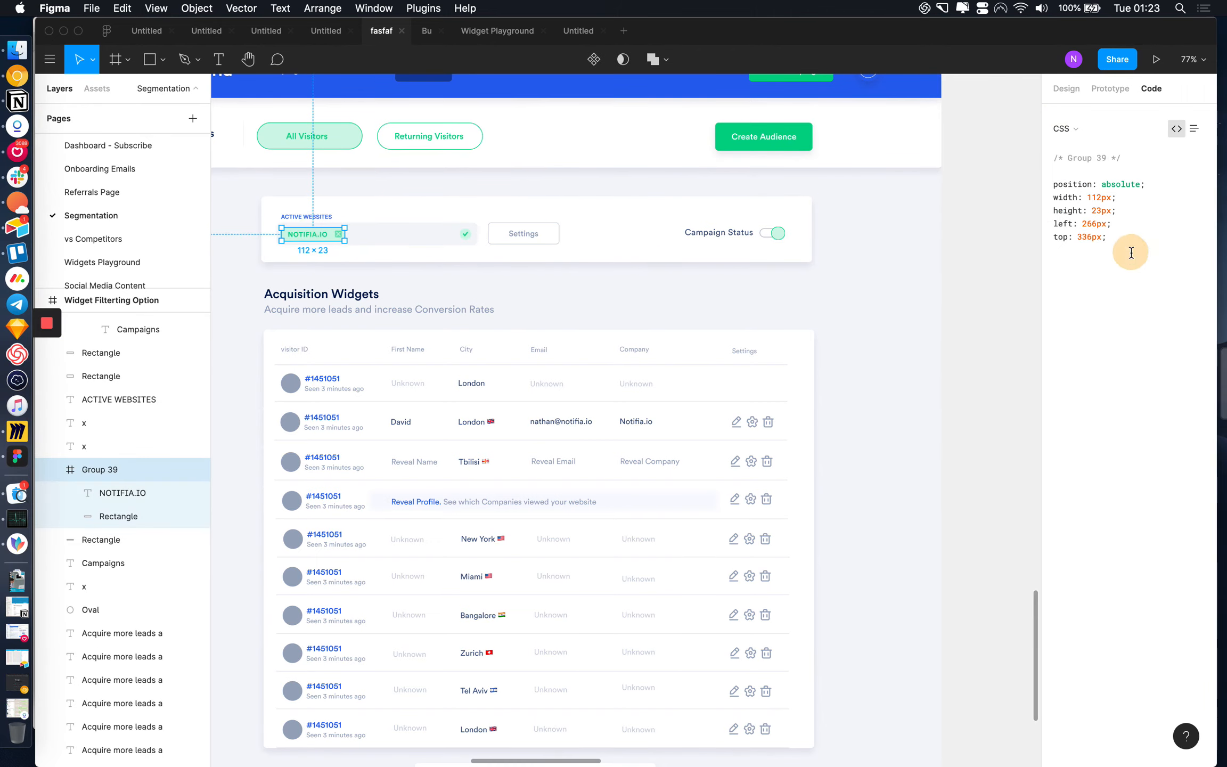
{"action": "left_click_drag", "start_coordinate": [1132, 252], "coordinate": [1014, 156]}
{"action": "left_click", "coordinate": [932, 403]}
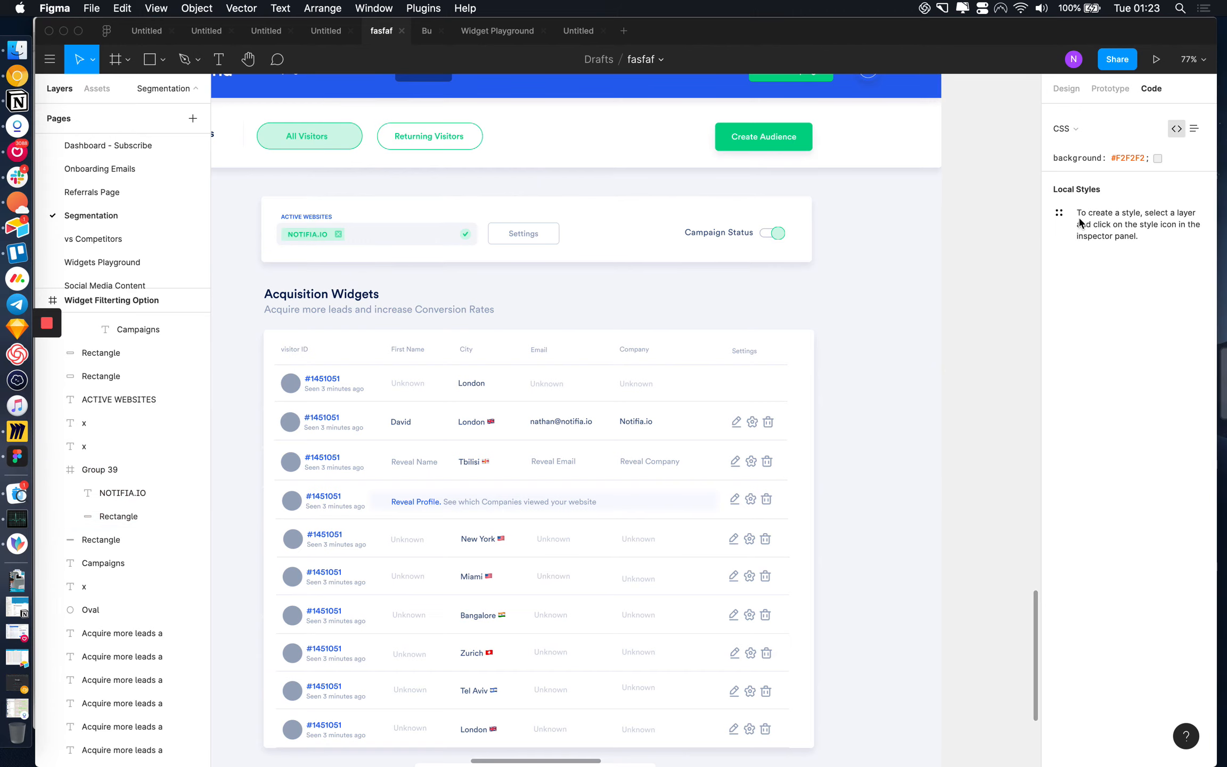
- Inspect the CSS of the Active Websites field background and measure its distances to surrounding elements and the table icons
{"action": "left_click", "coordinate": [349, 237]}
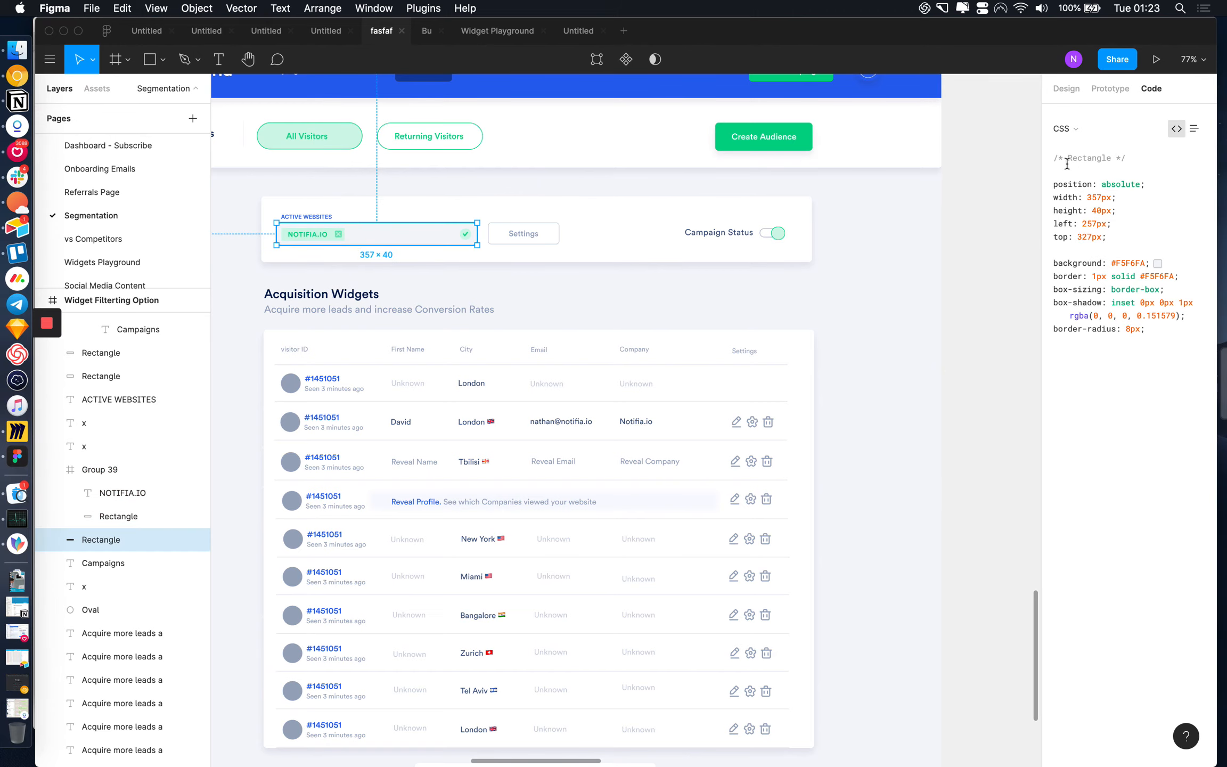
{"action": "key", "text": "alt"}
{"action": "scroll", "coordinate": [871, 381], "scroll_direction": "down", "scroll_amount": 5}
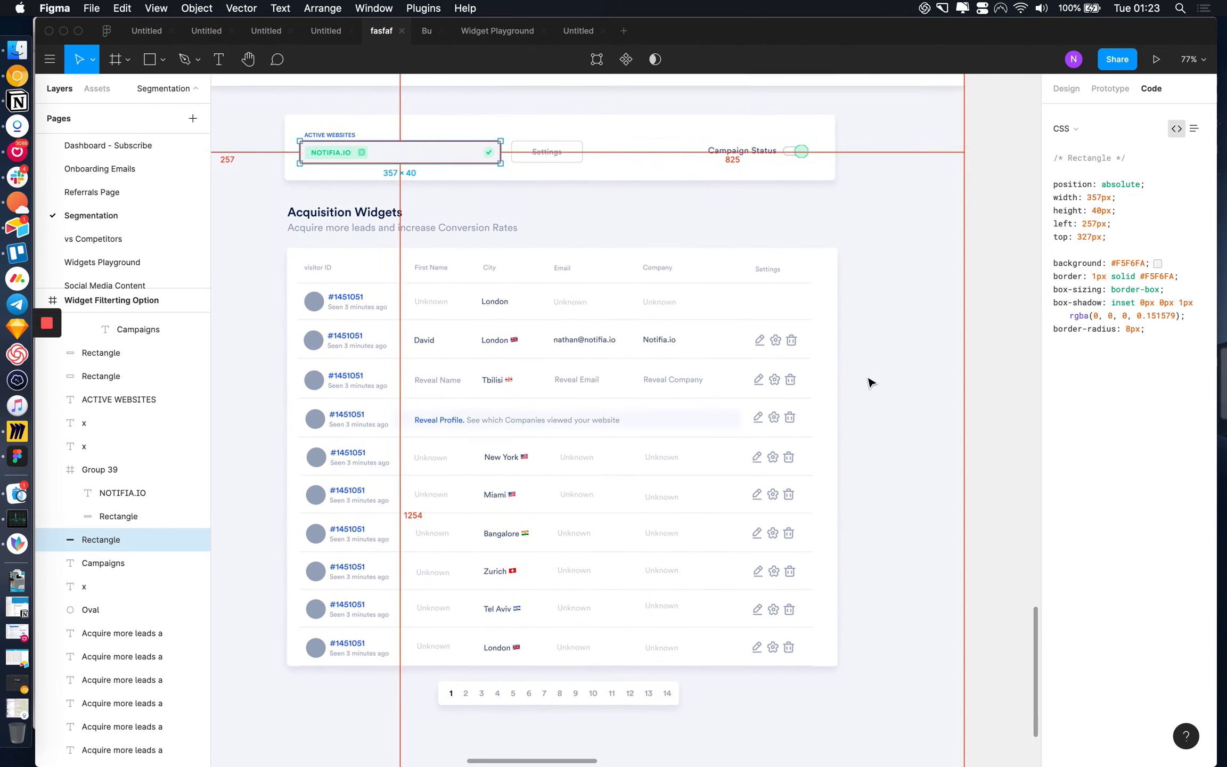
{"action": "scroll", "coordinate": [769, 466], "scroll_direction": "down", "scroll_amount": 5}
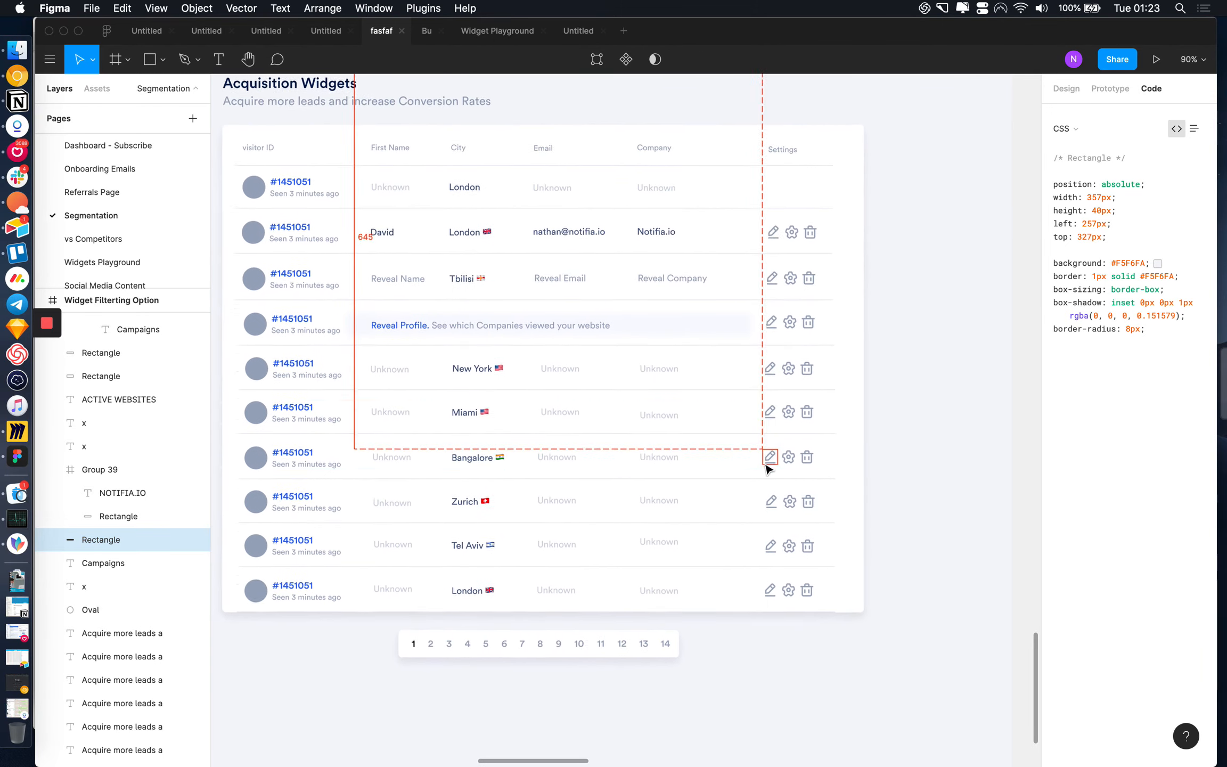
{"action": "scroll", "coordinate": [756, 426], "scroll_direction": "down", "scroll_amount": 3}
{"action": "scroll", "coordinate": [628, 307], "scroll_direction": "up", "scroll_amount": 3}
{"action": "scroll", "coordinate": [443, 393], "scroll_direction": "up", "scroll_amount": 5}
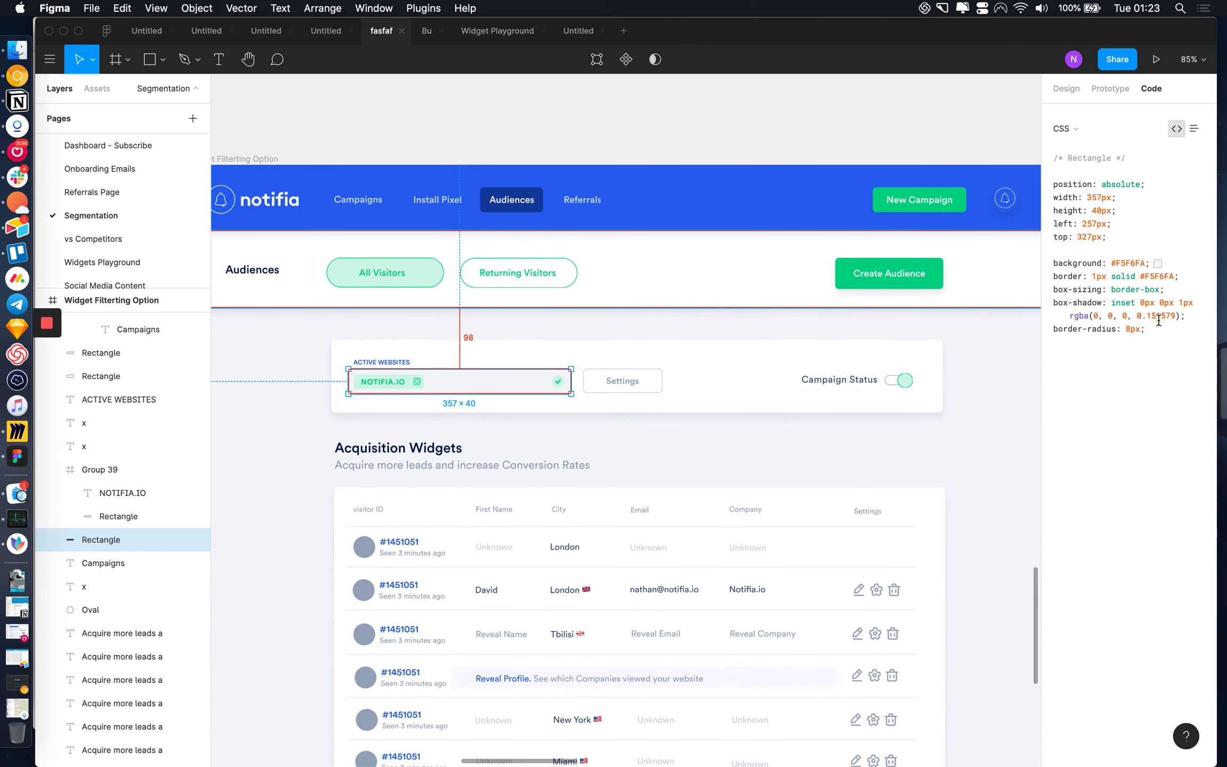
- Highlight the field background's CSS from the top position to the border radius, then measure its distances to the frame edges
{"action": "left_click", "coordinate": [1191, 390]}
{"action": "left_click_drag", "start_coordinate": [1190, 391], "coordinate": [981, 121]}
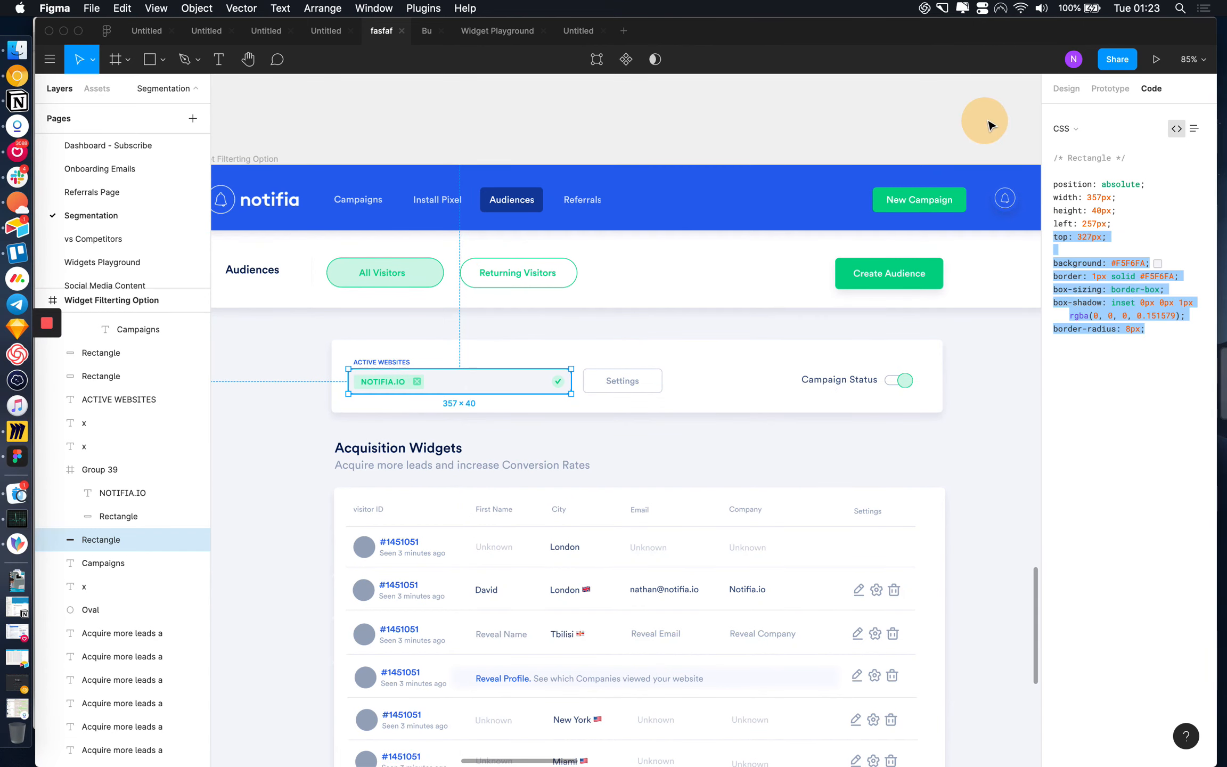
{"action": "key", "text": "alt"}
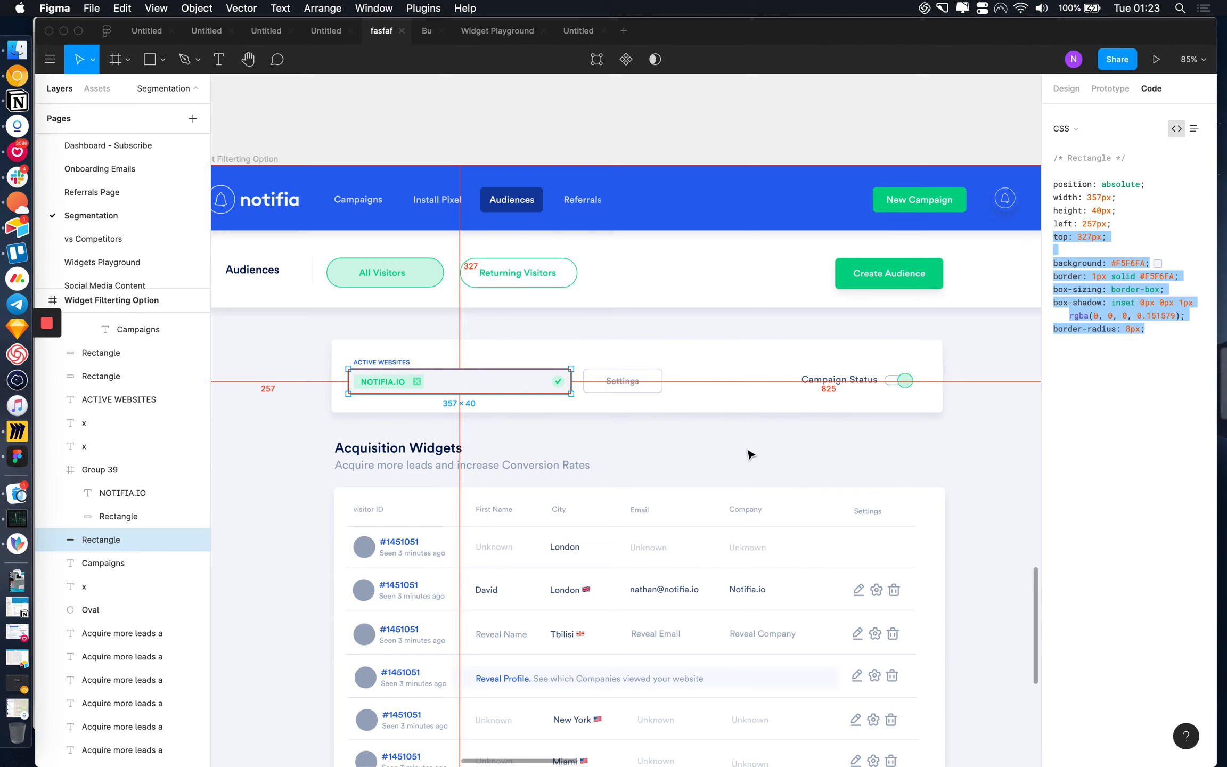
- Clear the selection and review the sharing options of the fasfaf file, closing them without inviting anyone
{"action": "left_click", "coordinate": [716, 126]}
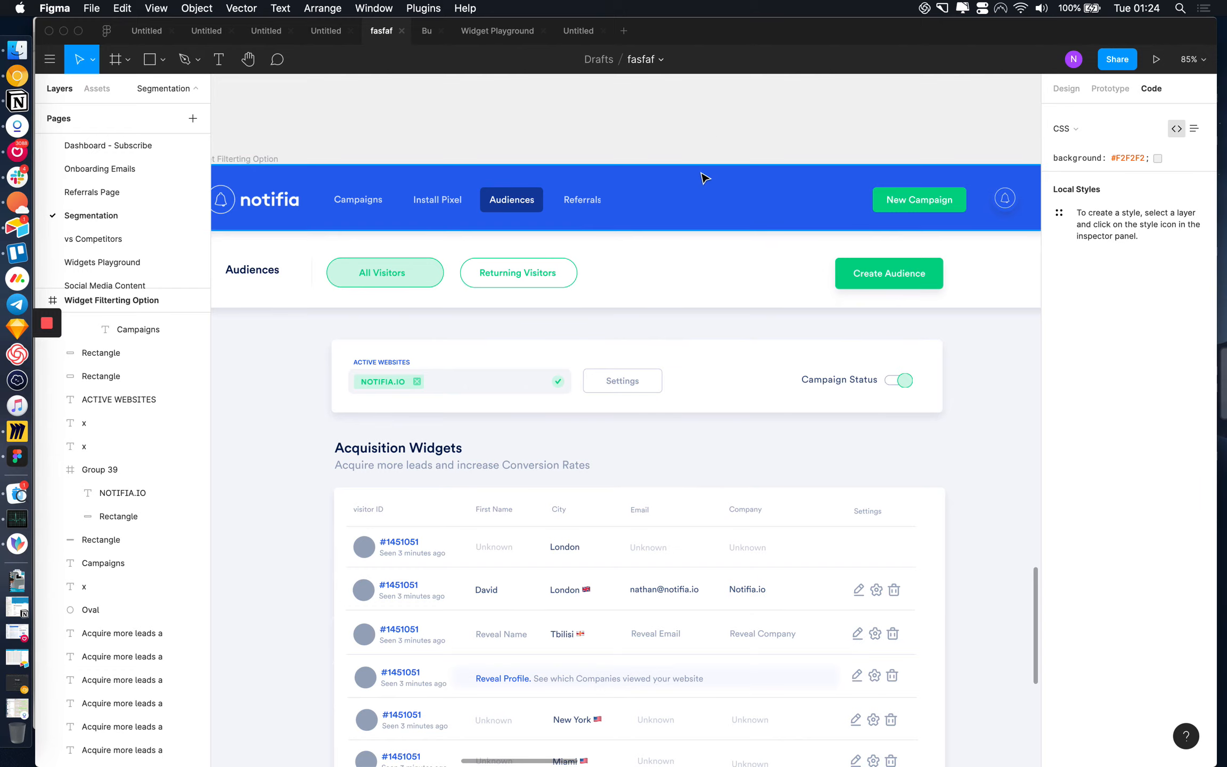
{"action": "left_click", "coordinate": [1123, 62]}
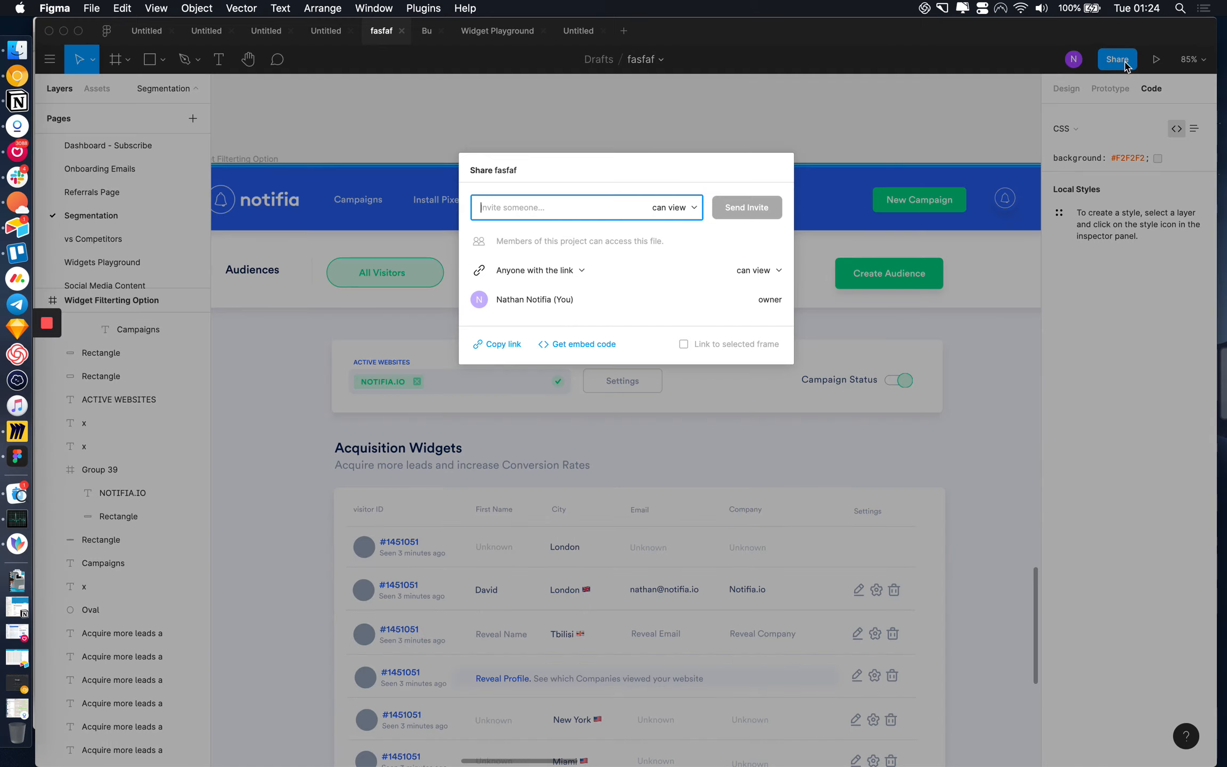
{"action": "left_click", "coordinate": [538, 115]}
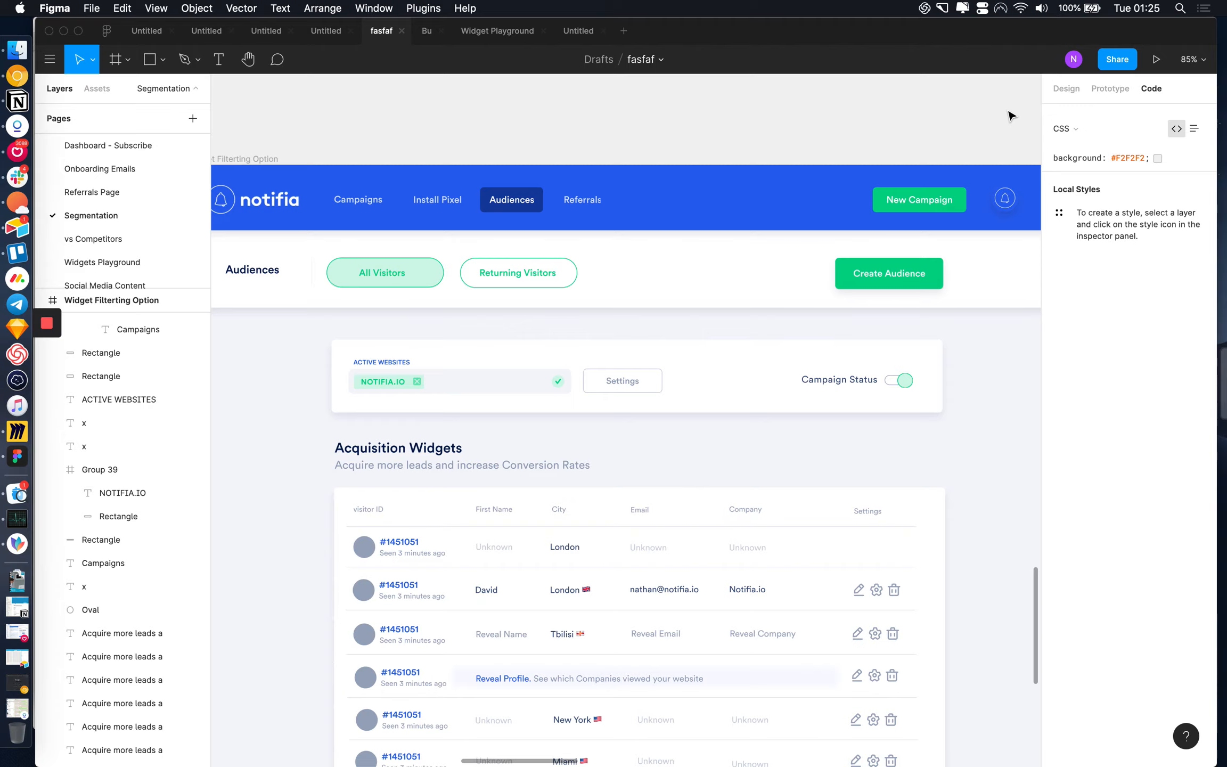
- Present the fasfaf prototype, look down through its Campaigns screen, and restart it
{"action": "left_click", "coordinate": [1157, 60]}
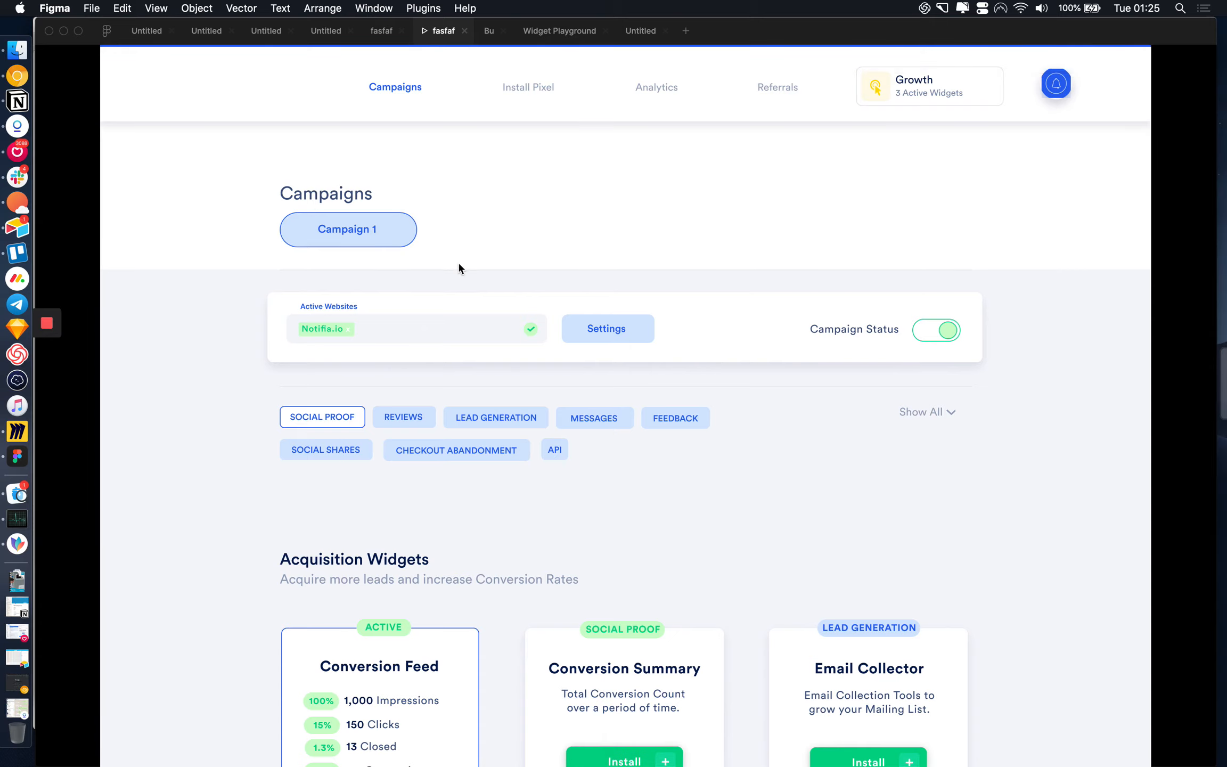
{"action": "scroll", "coordinate": [459, 264], "scroll_direction": "down", "scroll_amount": 15}
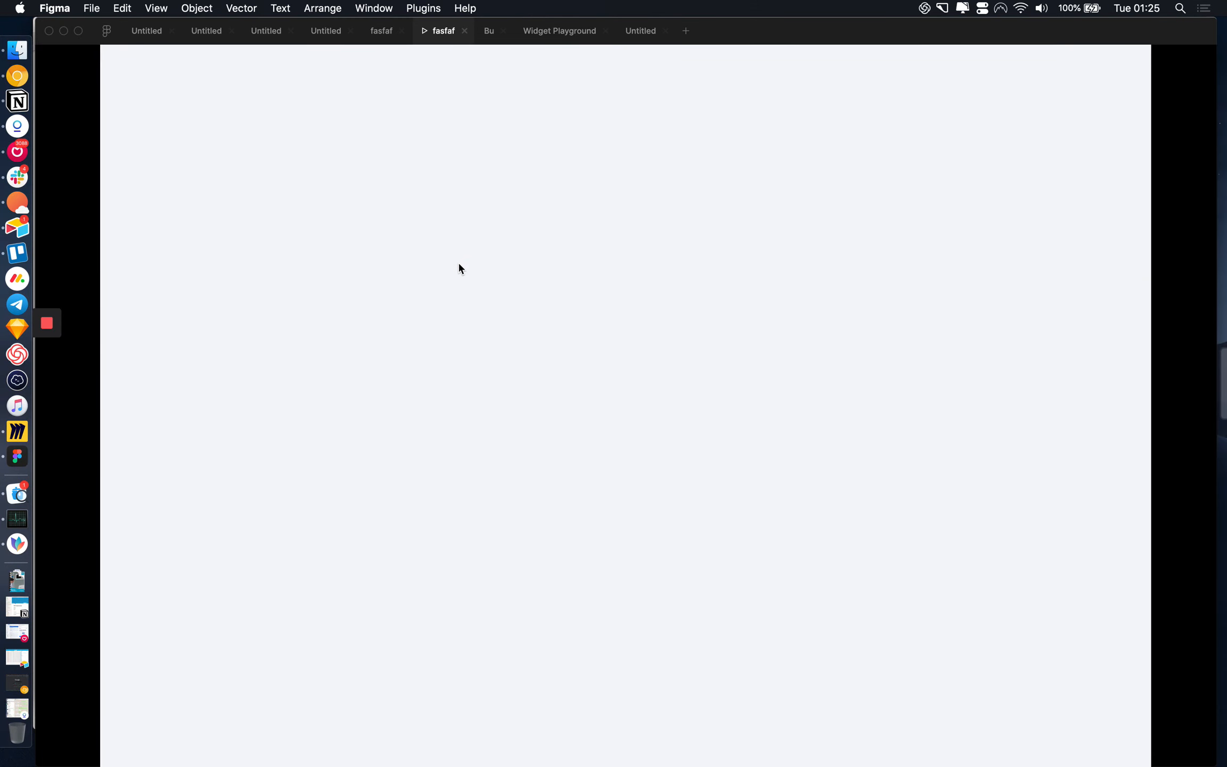
{"action": "key", "text": "r"}
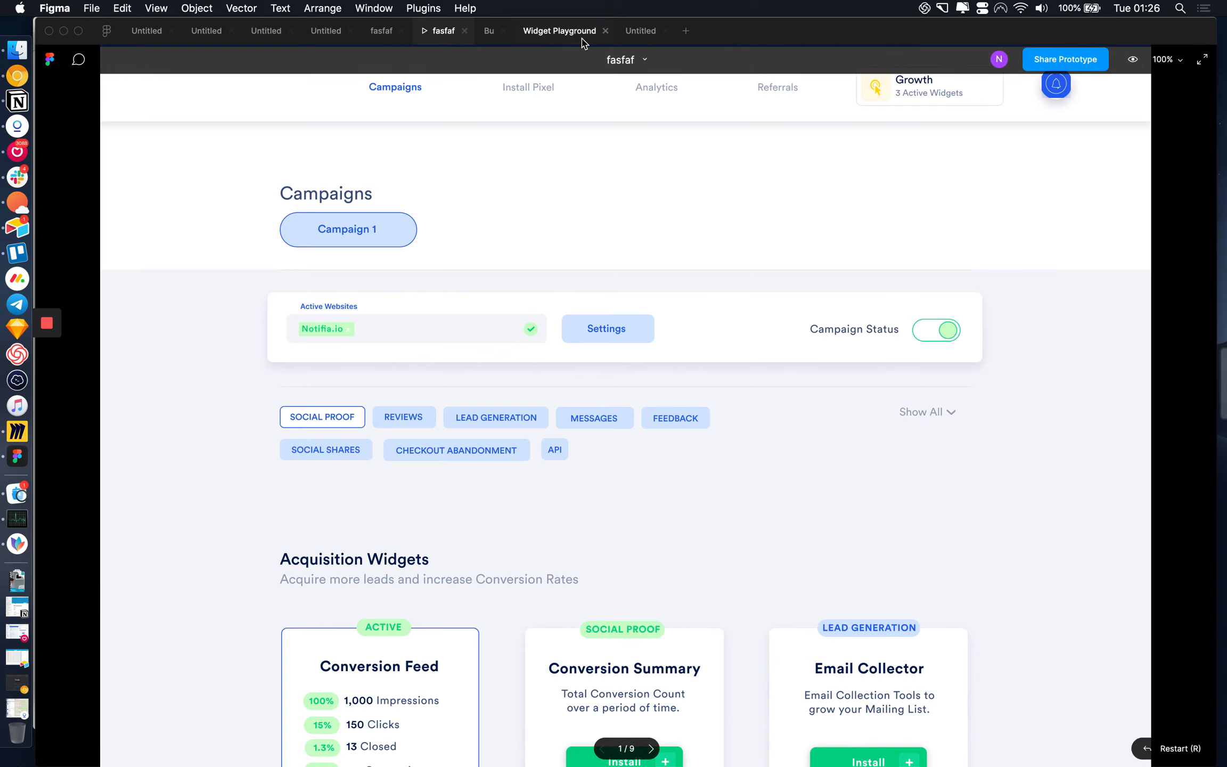
- Return to the fasfaf design file and check its sharing options once more, then dismiss them
{"action": "left_click", "coordinate": [381, 31]}
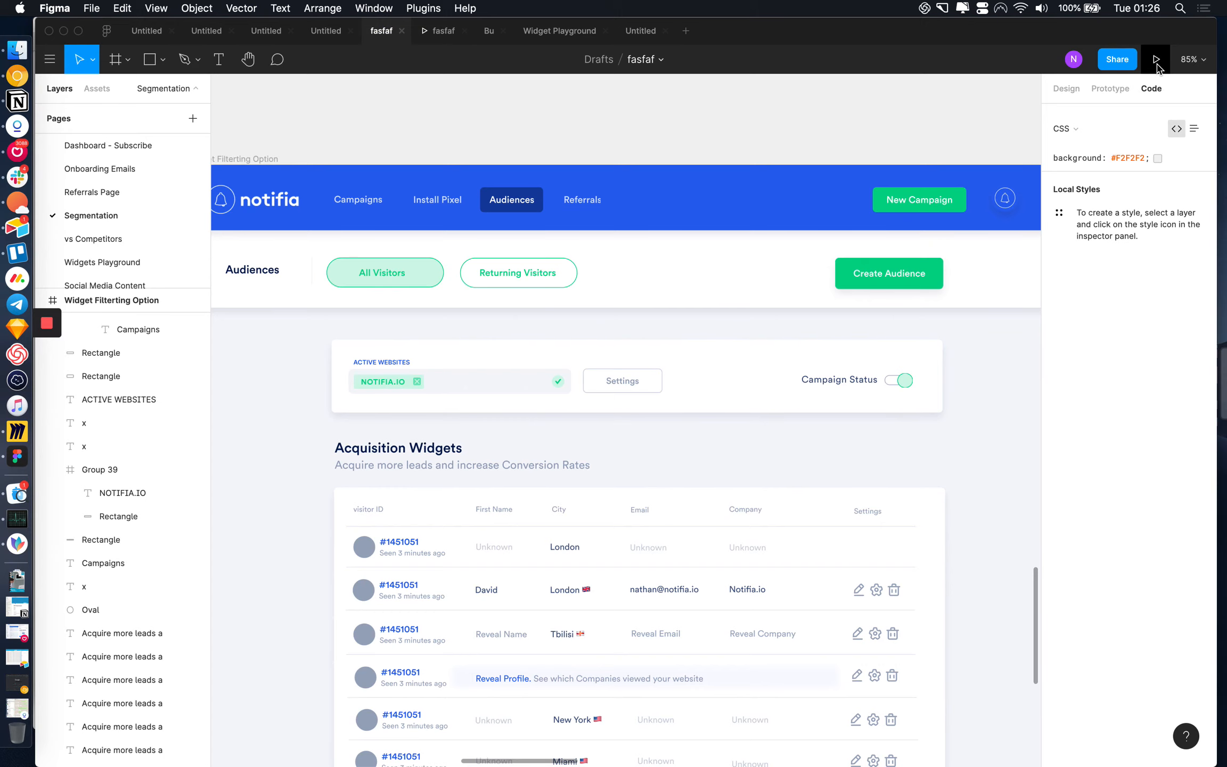
{"action": "left_click", "coordinate": [1117, 59]}
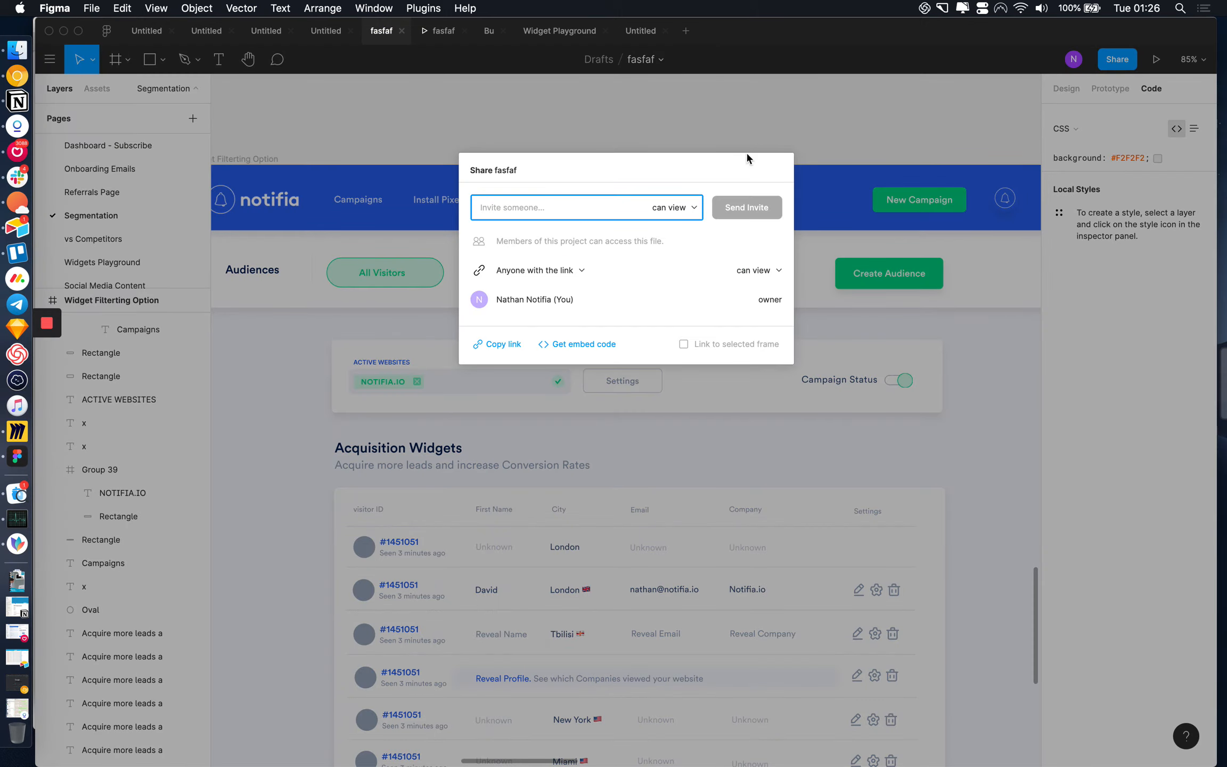
{"action": "key", "text": "Escape"}
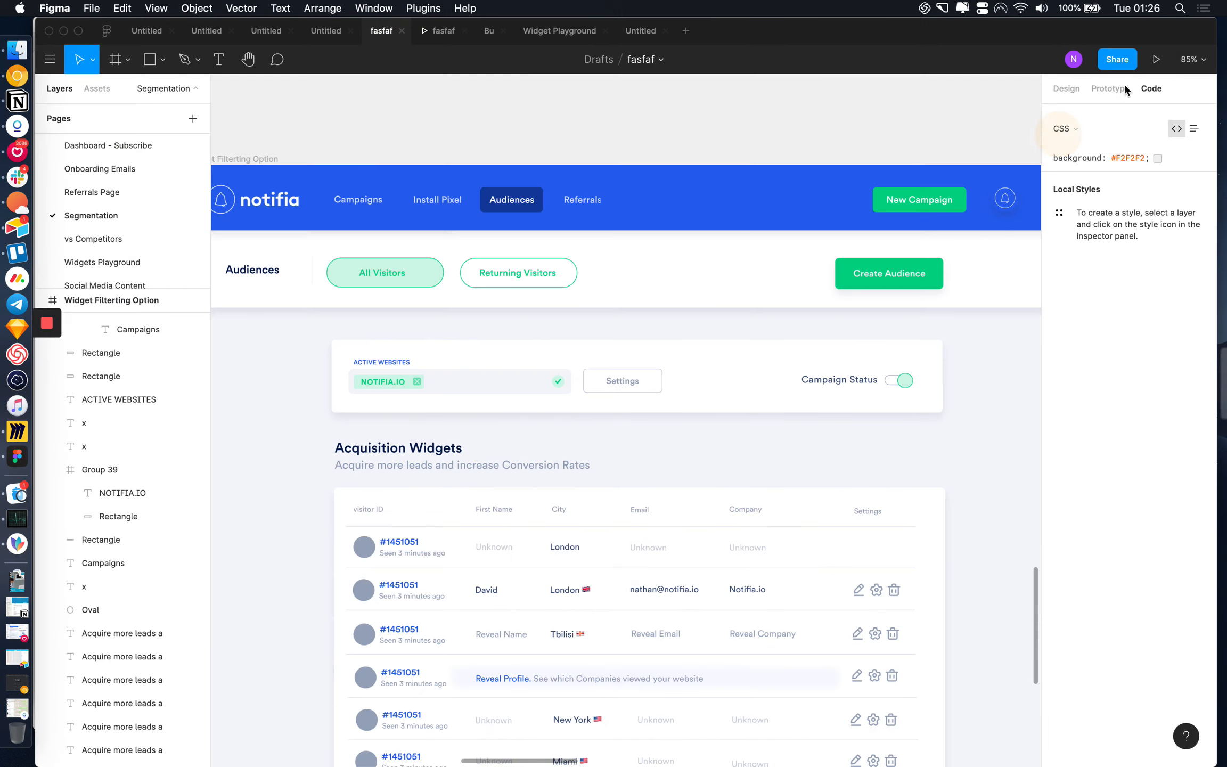
- Present the prototype in full screen, look through the whole Campaigns screen, and exit full screen
{"action": "left_click", "coordinate": [1155, 60]}
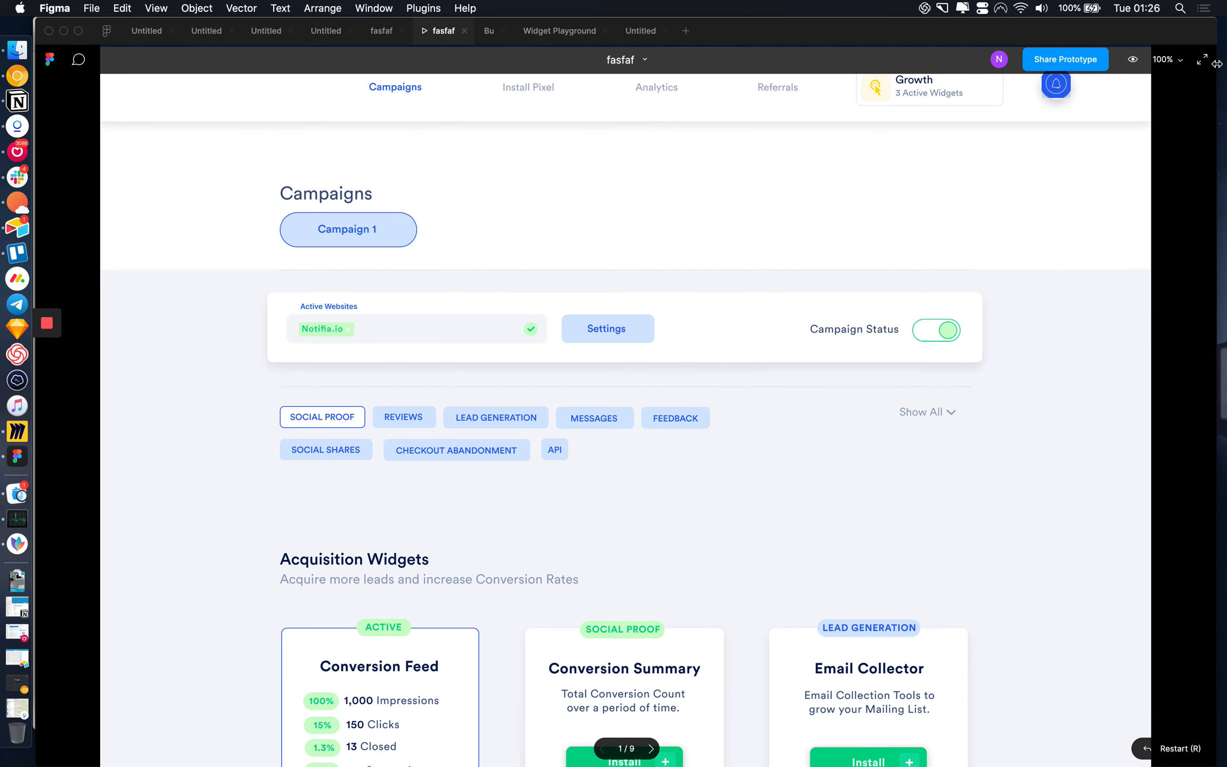
{"action": "left_click", "coordinate": [1202, 59]}
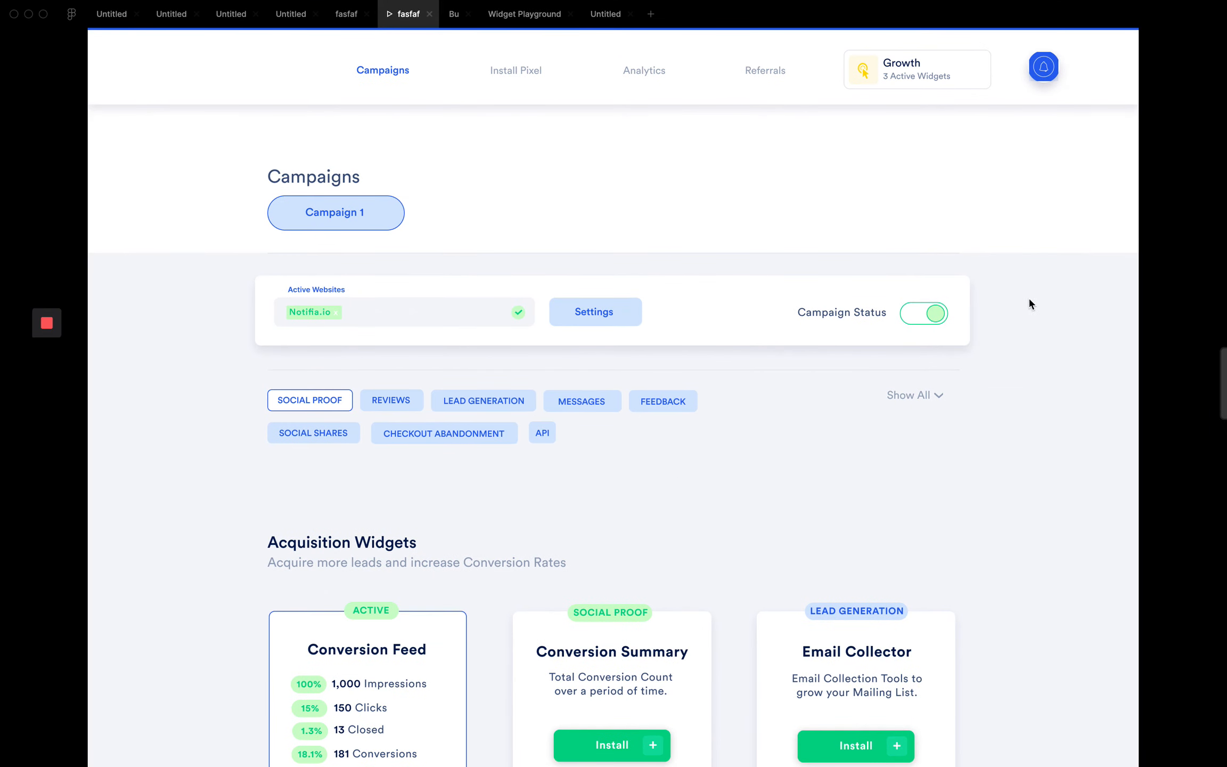
{"action": "scroll", "coordinate": [1009, 348], "scroll_direction": "down", "scroll_amount": 15}
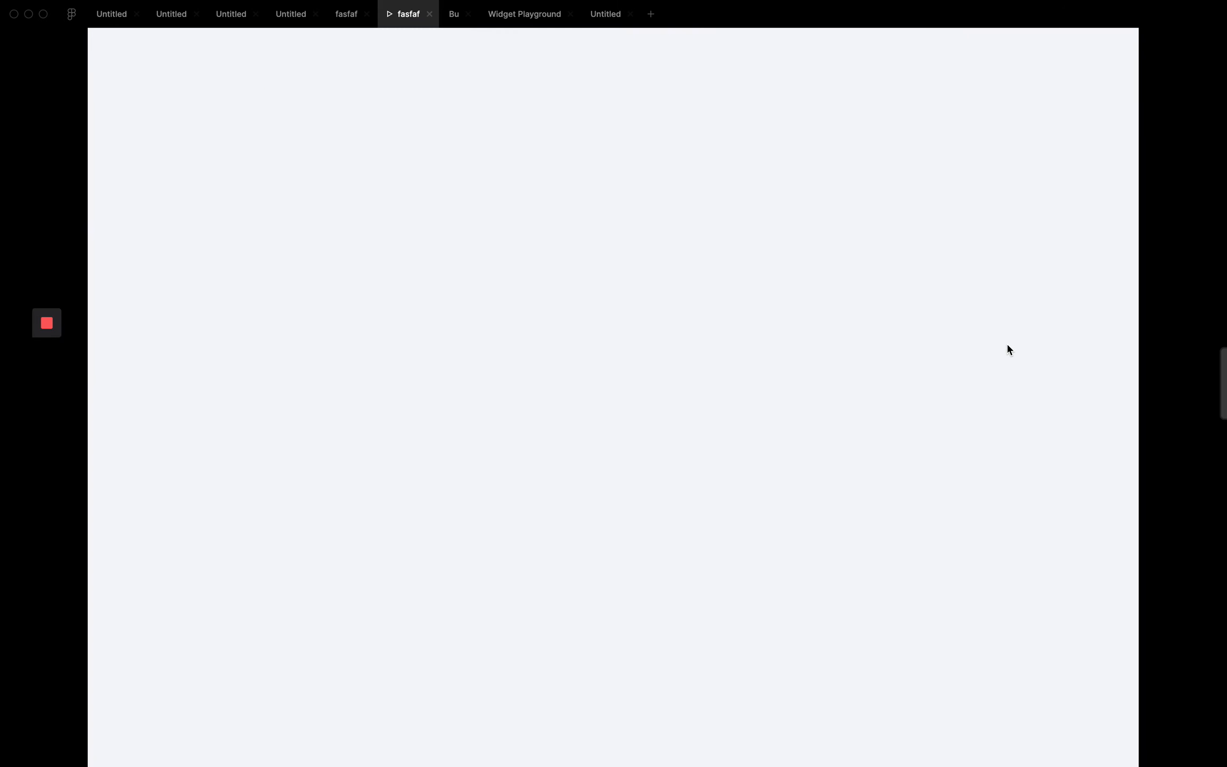
{"action": "scroll", "coordinate": [1008, 349], "scroll_direction": "up", "scroll_amount": 10}
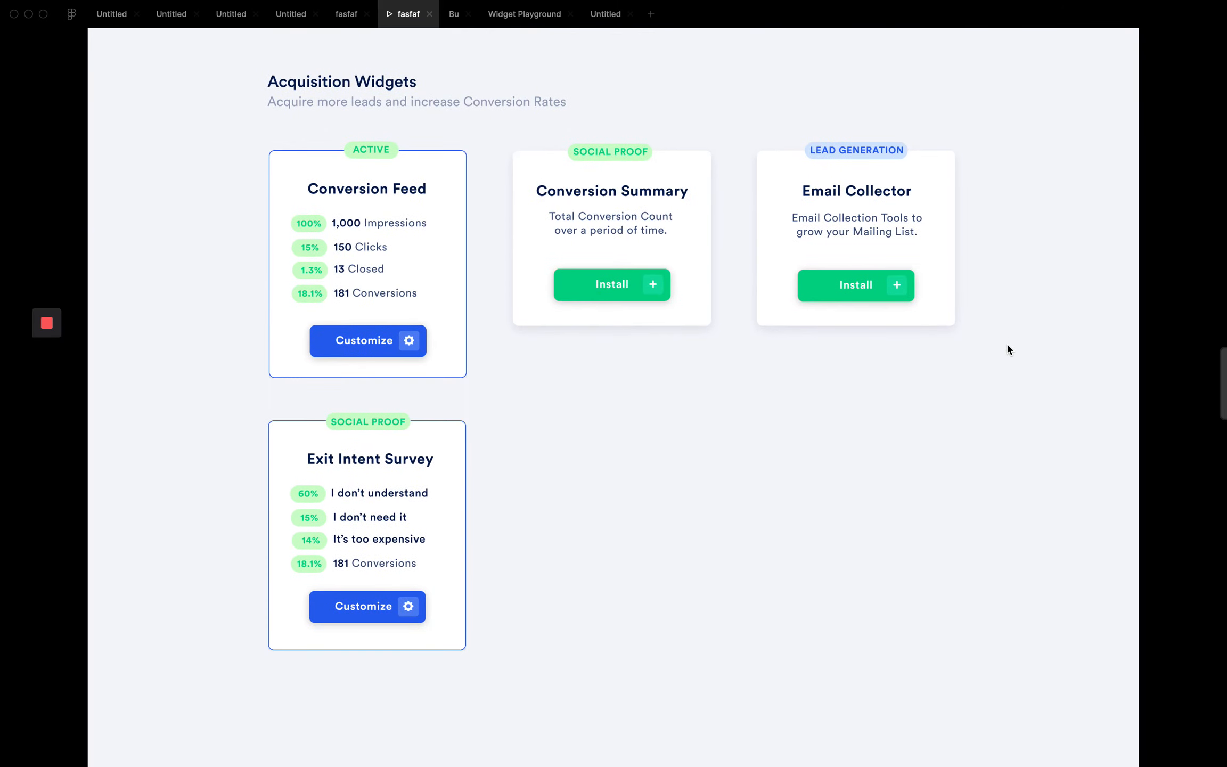
{"action": "scroll", "coordinate": [1009, 350], "scroll_direction": "up", "scroll_amount": 8}
{"action": "key", "text": "ctrl+super+f"}
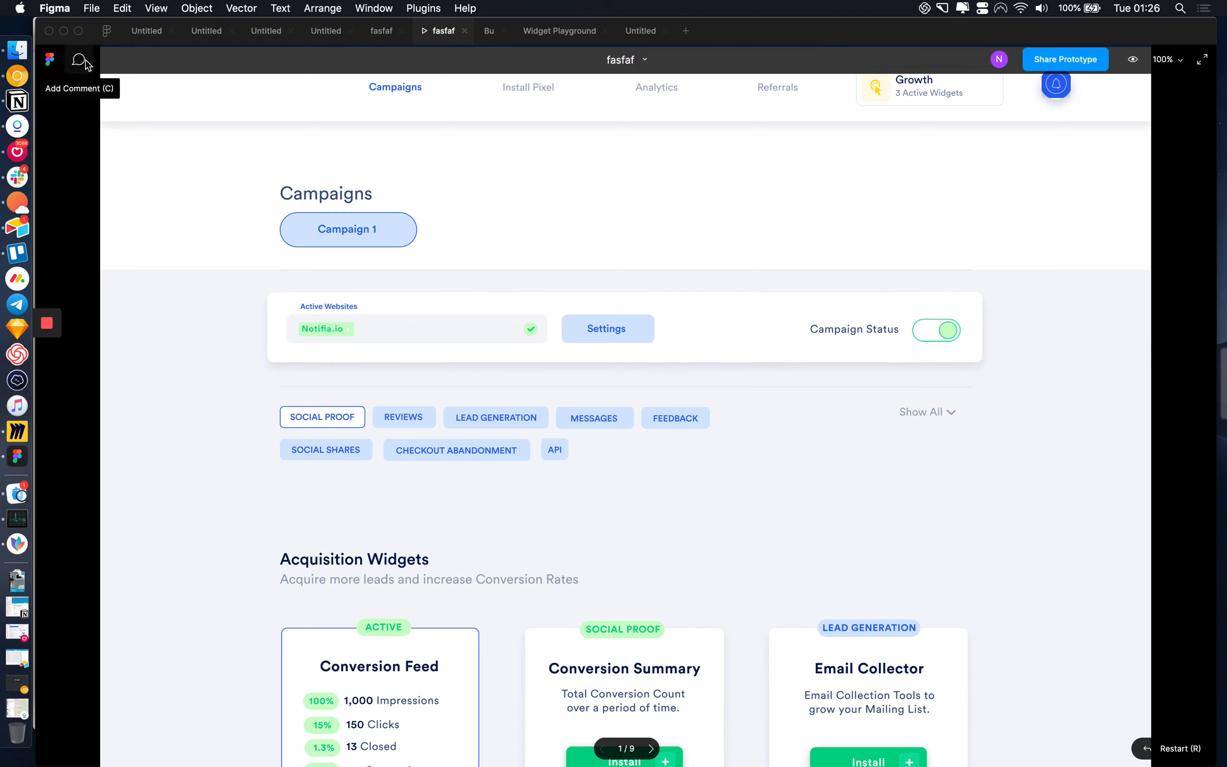
- Close the prototype presentation and review the Widget Filterting Option frame in the design file
{"action": "left_click", "coordinate": [1202, 60]}
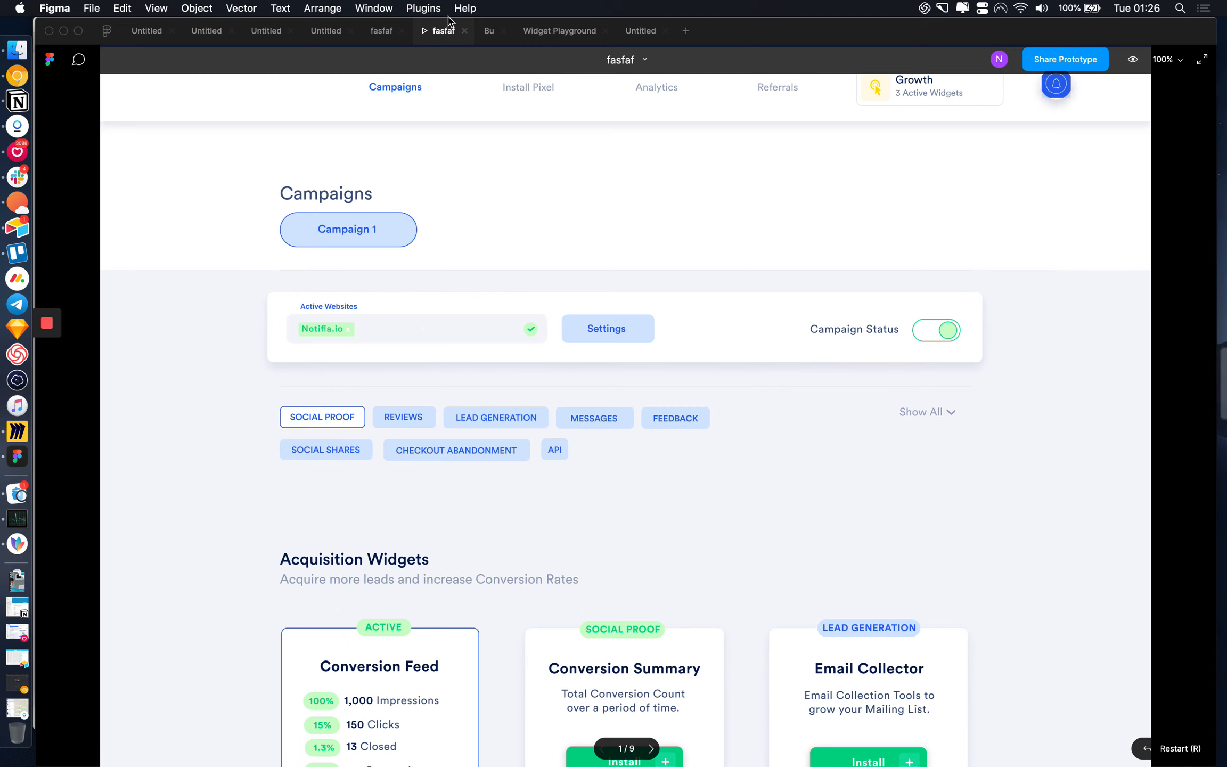
{"action": "left_click", "coordinate": [464, 31]}
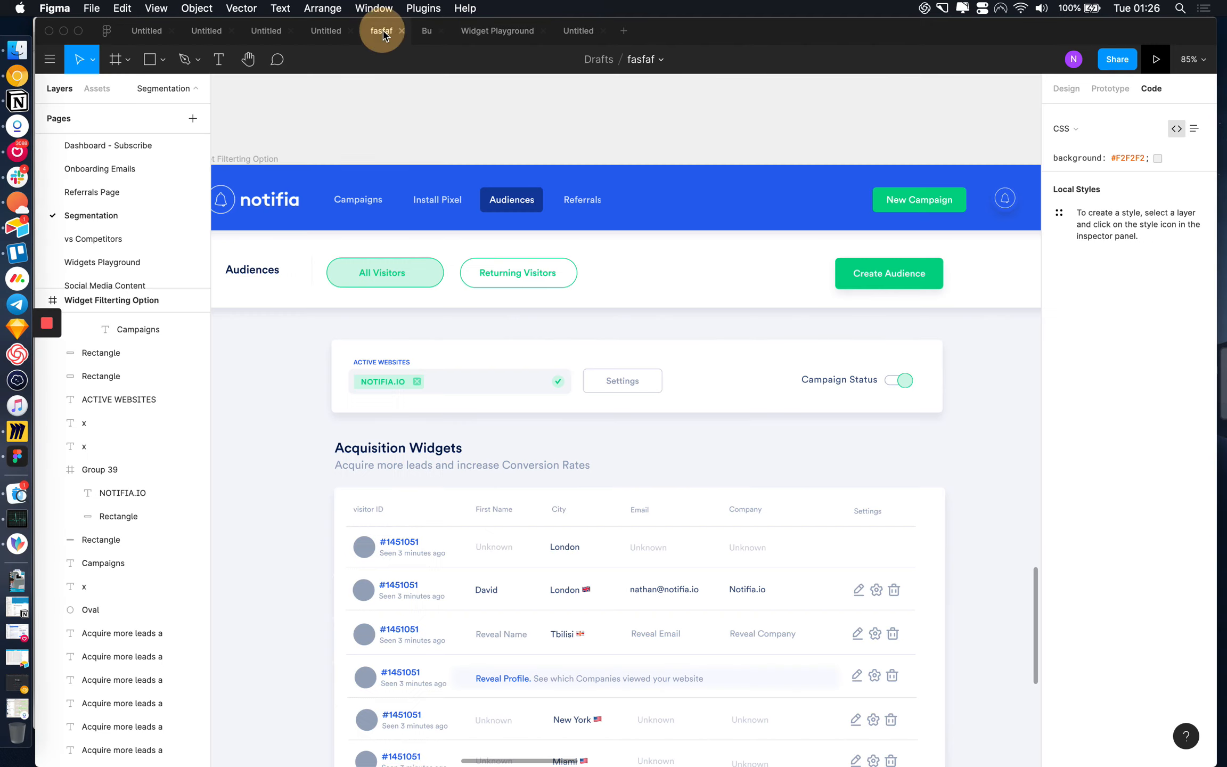
{"action": "scroll", "coordinate": [532, 314], "scroll_direction": "down", "scroll_amount": 5}
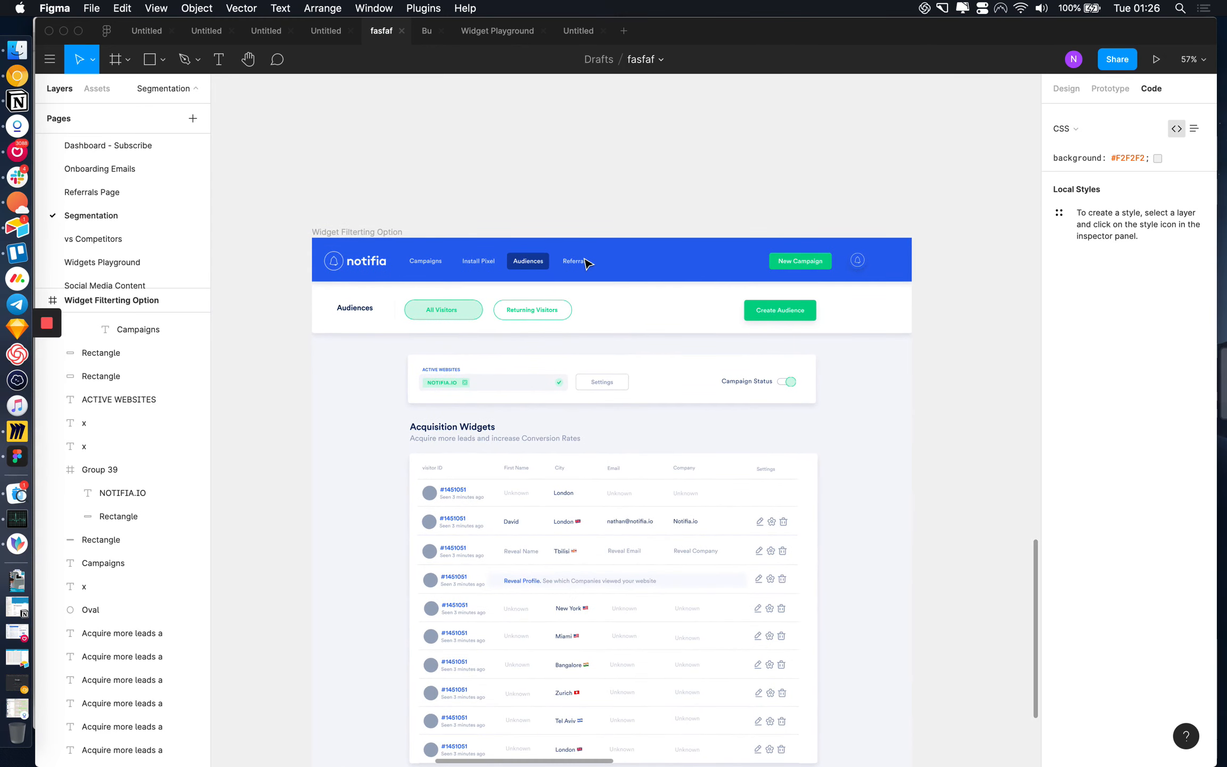
{"action": "scroll", "coordinate": [756, 189], "scroll_direction": "up", "scroll_amount": 5}
{"action": "scroll", "coordinate": [757, 189], "scroll_direction": "down", "scroll_amount": 4}
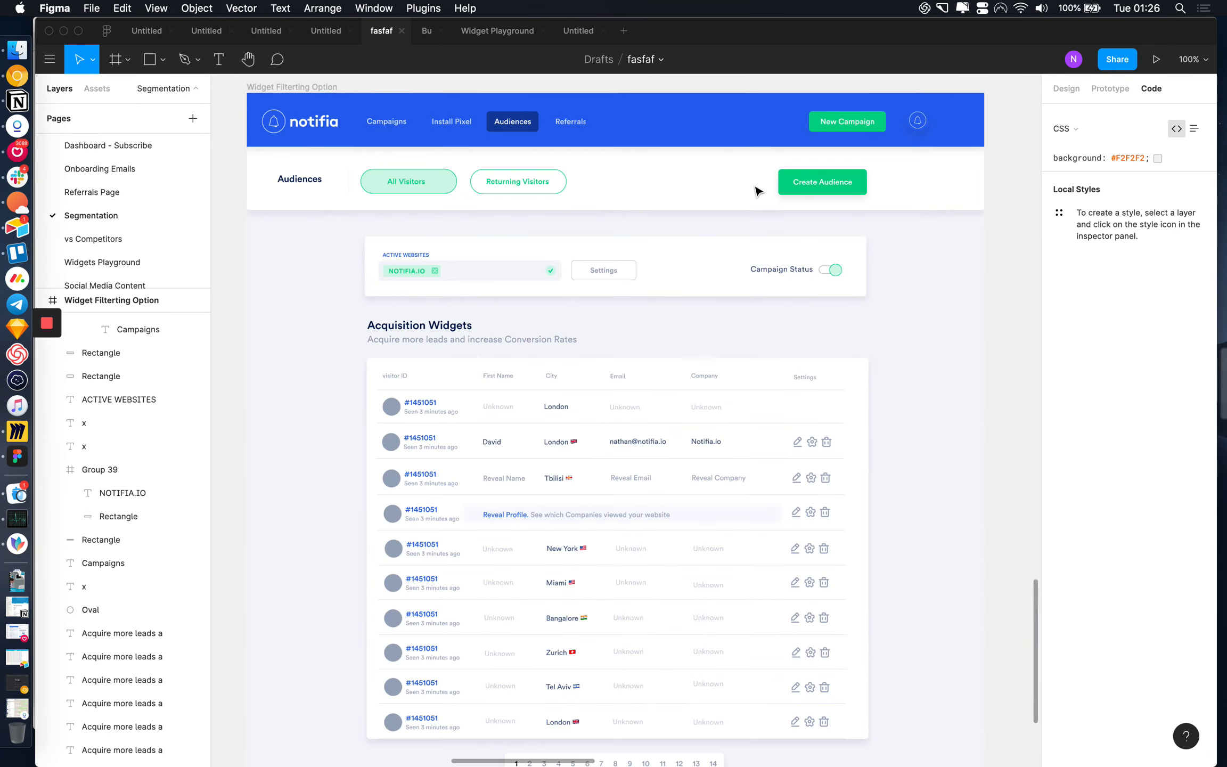
- Inspect the white Audiences bar's CSS and measure its distance to the Acquisition Widgets table elements, then clear the selection
{"action": "left_click", "coordinate": [647, 177]}
{"action": "scroll", "coordinate": [648, 176], "scroll_direction": "down", "scroll_amount": 10}
{"action": "scroll", "coordinate": [649, 175], "scroll_direction": "up", "scroll_amount": 5}
{"action": "key", "text": "alt"}
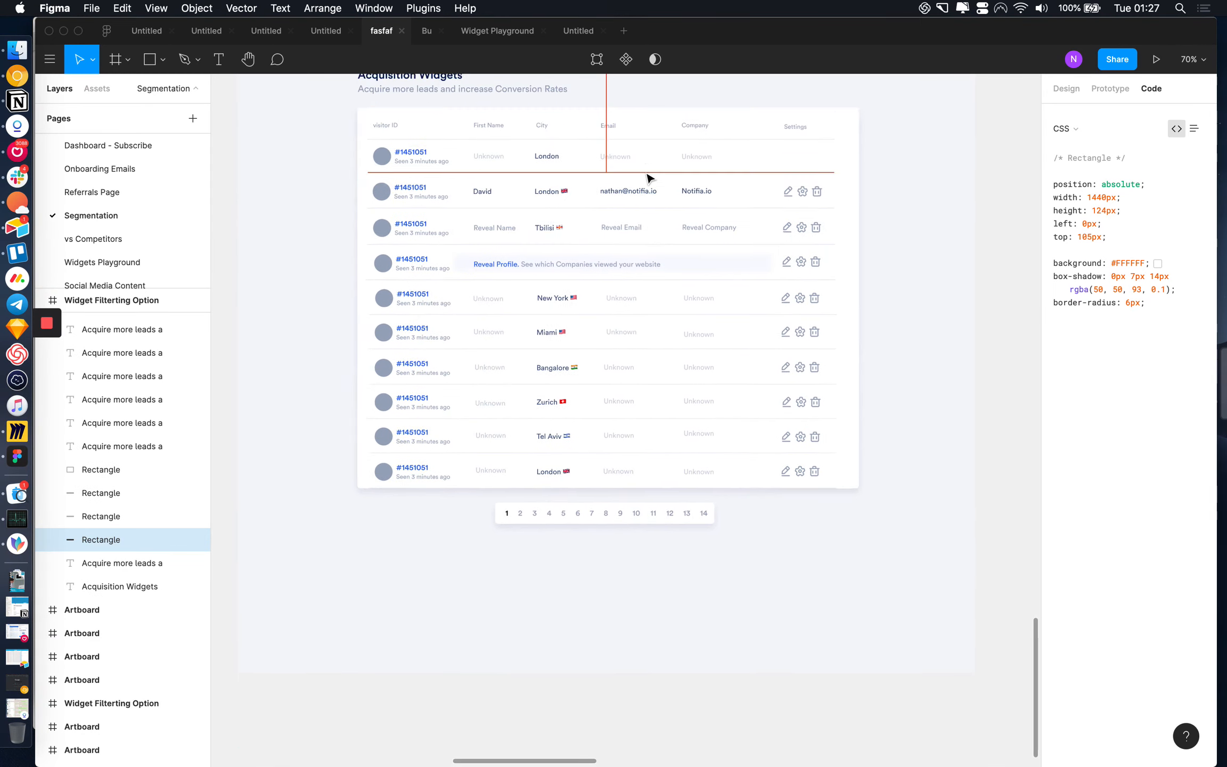
{"action": "left_click", "coordinate": [799, 675]}
{"action": "scroll", "coordinate": [668, 703], "scroll_direction": "down", "scroll_amount": 3}
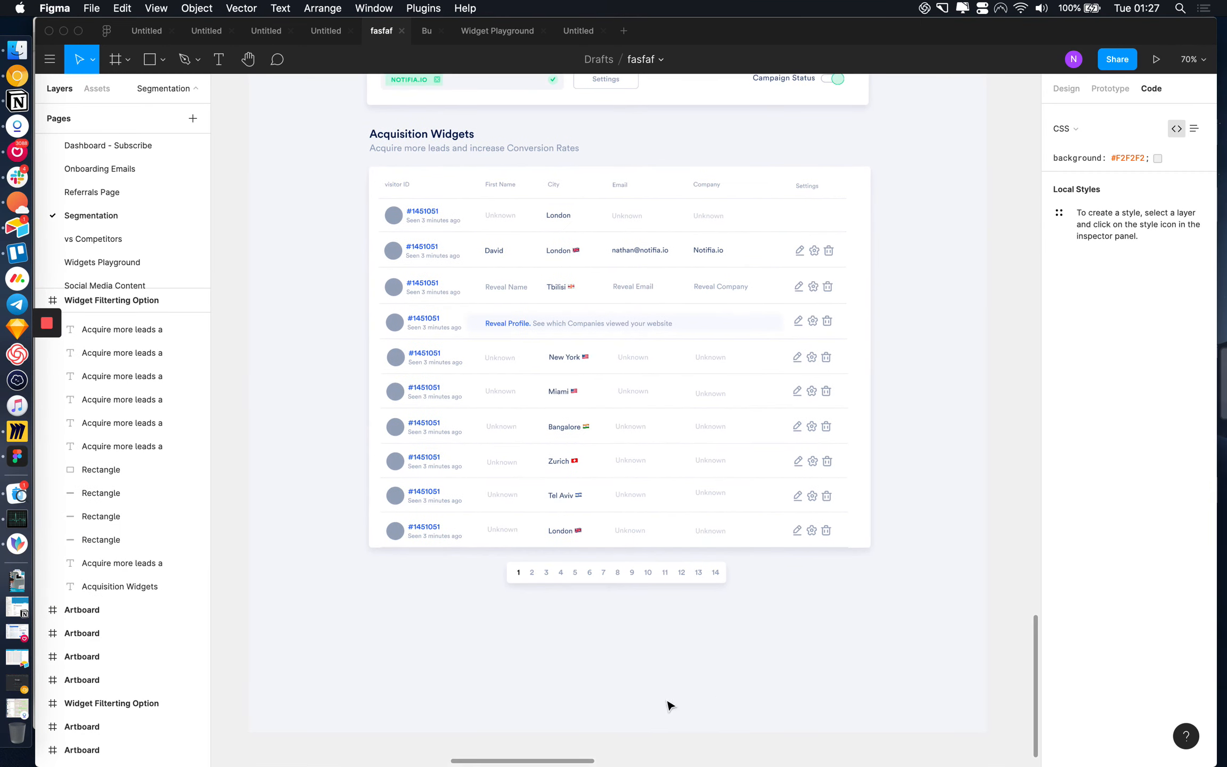
- Select the white Audiences bar and measure its distances to the edges of its frame, then clear the selection
{"action": "left_click", "coordinate": [648, 687]}
{"action": "scroll", "coordinate": [649, 692], "scroll_direction": "up", "scroll_amount": 10}
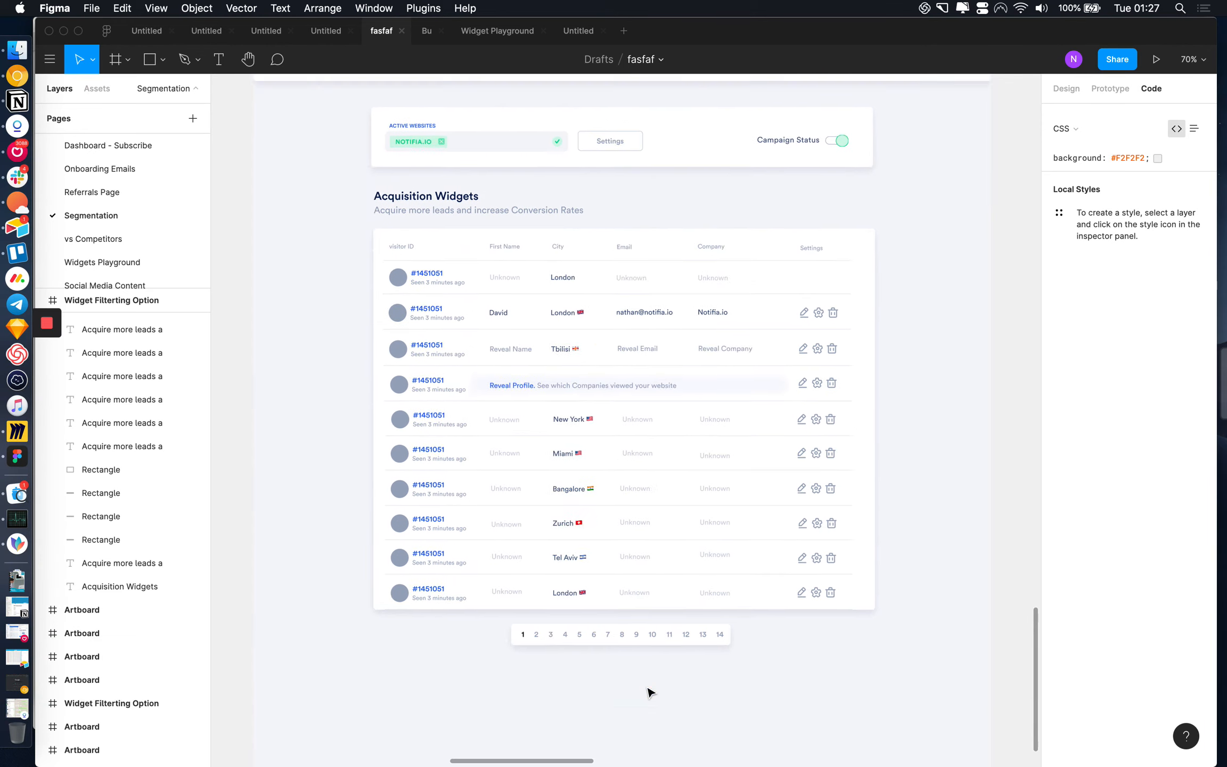
{"action": "left_click", "coordinate": [316, 353]}
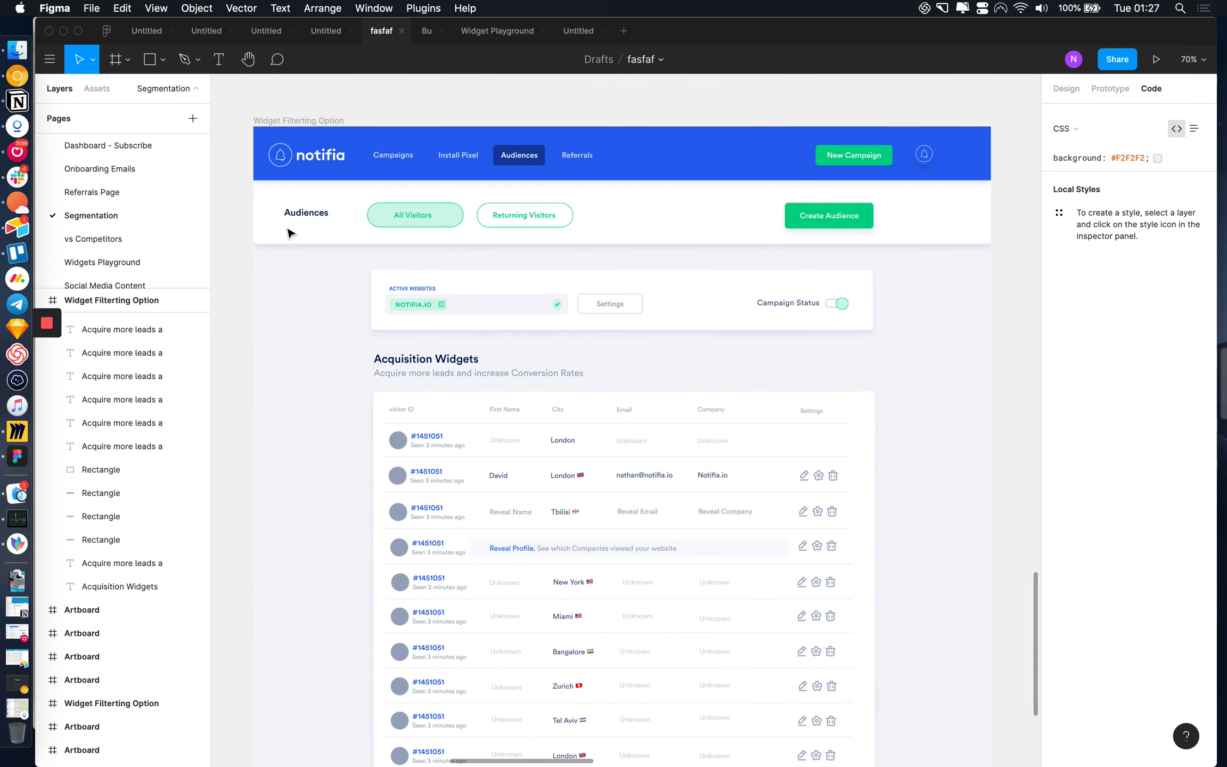
{"action": "left_click", "coordinate": [283, 302]}
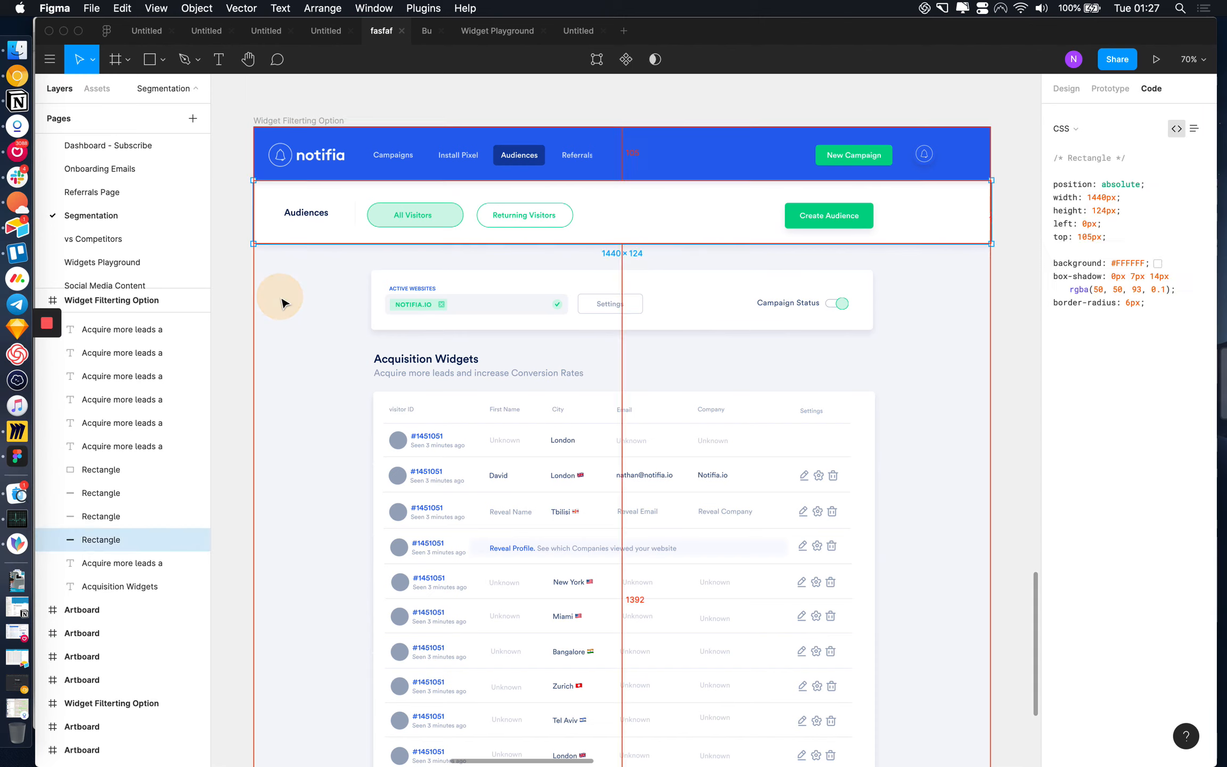
{"action": "key", "text": "Escape"}
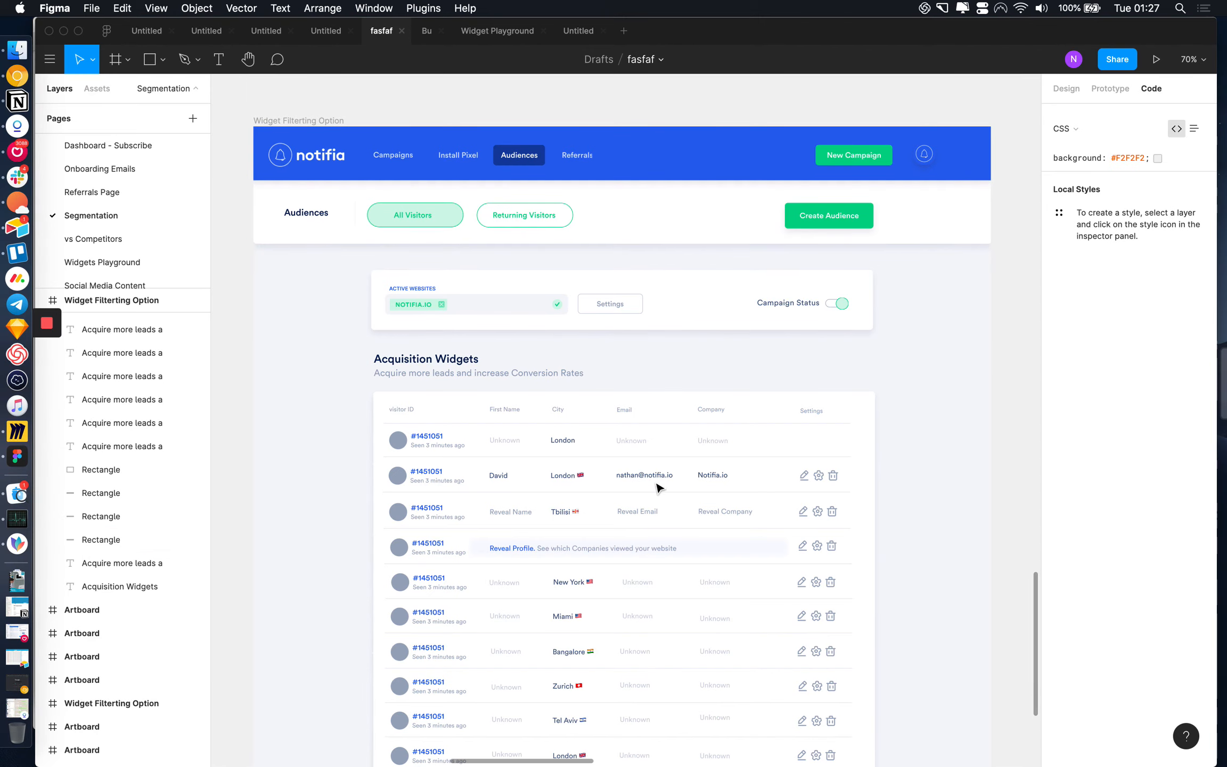
- Shorten the Widget Filterting Option frame from its lower edge so it ends just beneath the pagination bar, then deselect it
{"action": "left_click", "coordinate": [621, 488]}
{"action": "scroll", "coordinate": [639, 512], "scroll_direction": "down", "scroll_amount": 5}
{"action": "scroll", "coordinate": [622, 554], "scroll_direction": "down", "scroll_amount": 2}
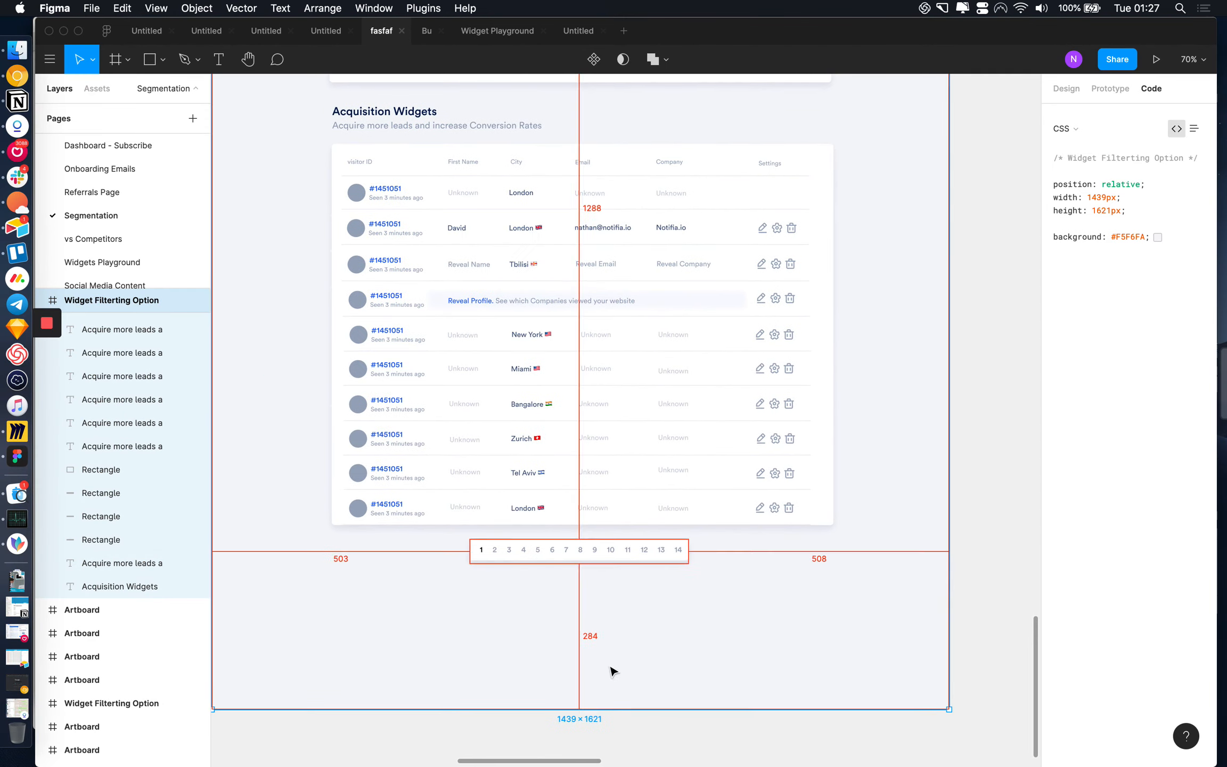
{"action": "left_click_drag", "start_coordinate": [580, 709], "coordinate": [583, 583]}
{"action": "left_click", "coordinate": [593, 636]}
{"action": "scroll", "coordinate": [594, 649], "scroll_direction": "up", "scroll_amount": 2}
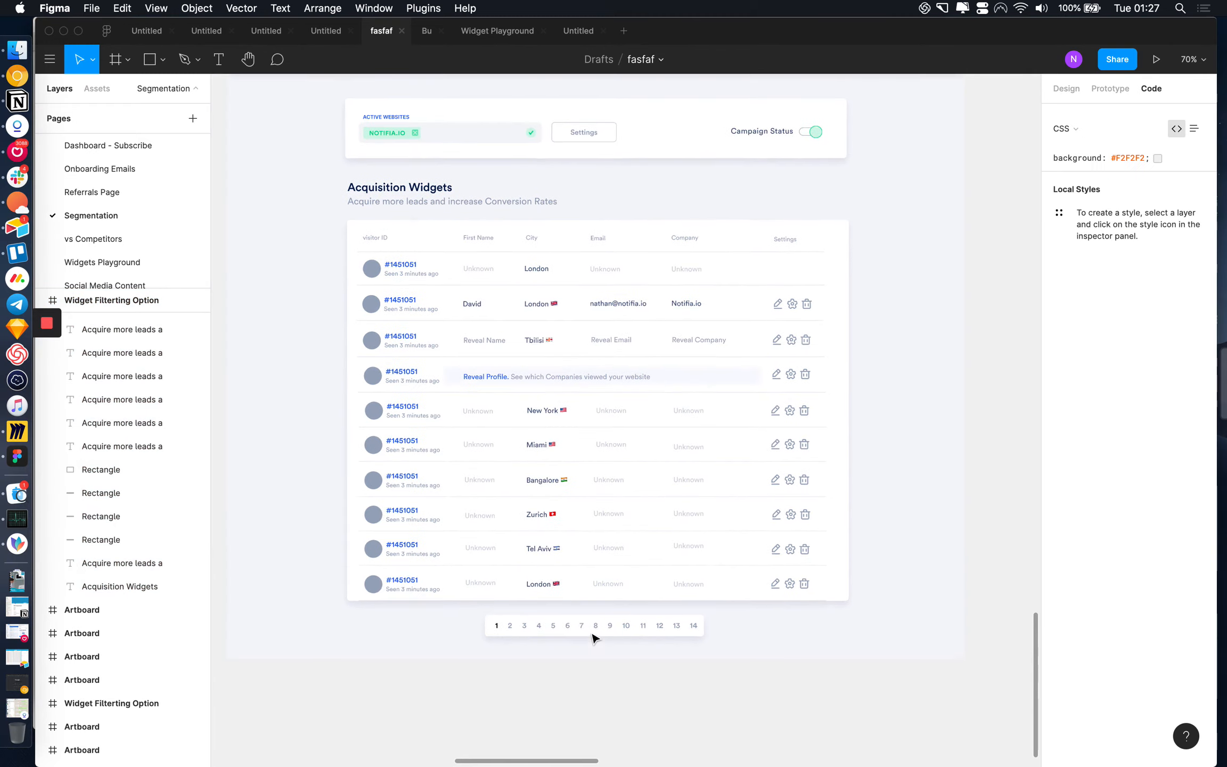
- Examine the Widget Filterting Option header navigation and the All Visitors and Returning Visitors filters up close
{"action": "scroll", "coordinate": [592, 633], "scroll_direction": "up", "scroll_amount": 5}
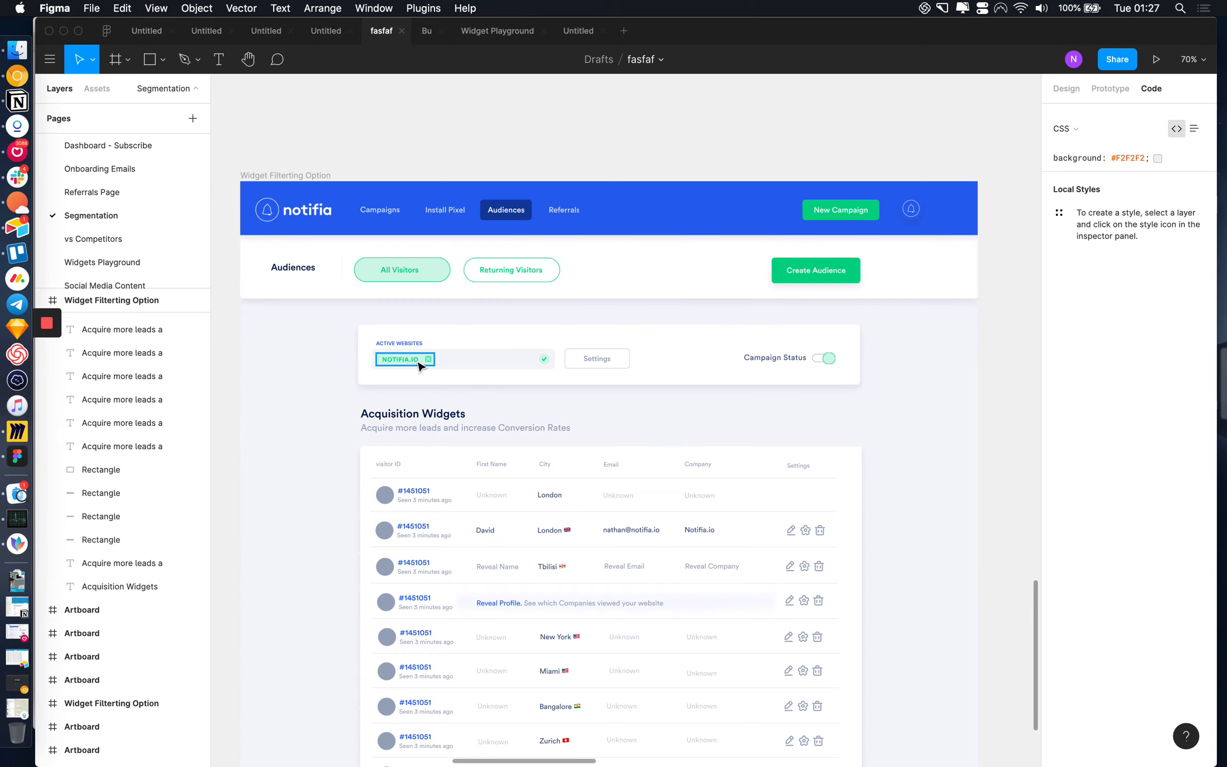
{"action": "scroll", "coordinate": [419, 366], "scroll_direction": "up", "scroll_amount": 3}
{"action": "scroll", "coordinate": [420, 366], "scroll_direction": "left", "scroll_amount": 3}
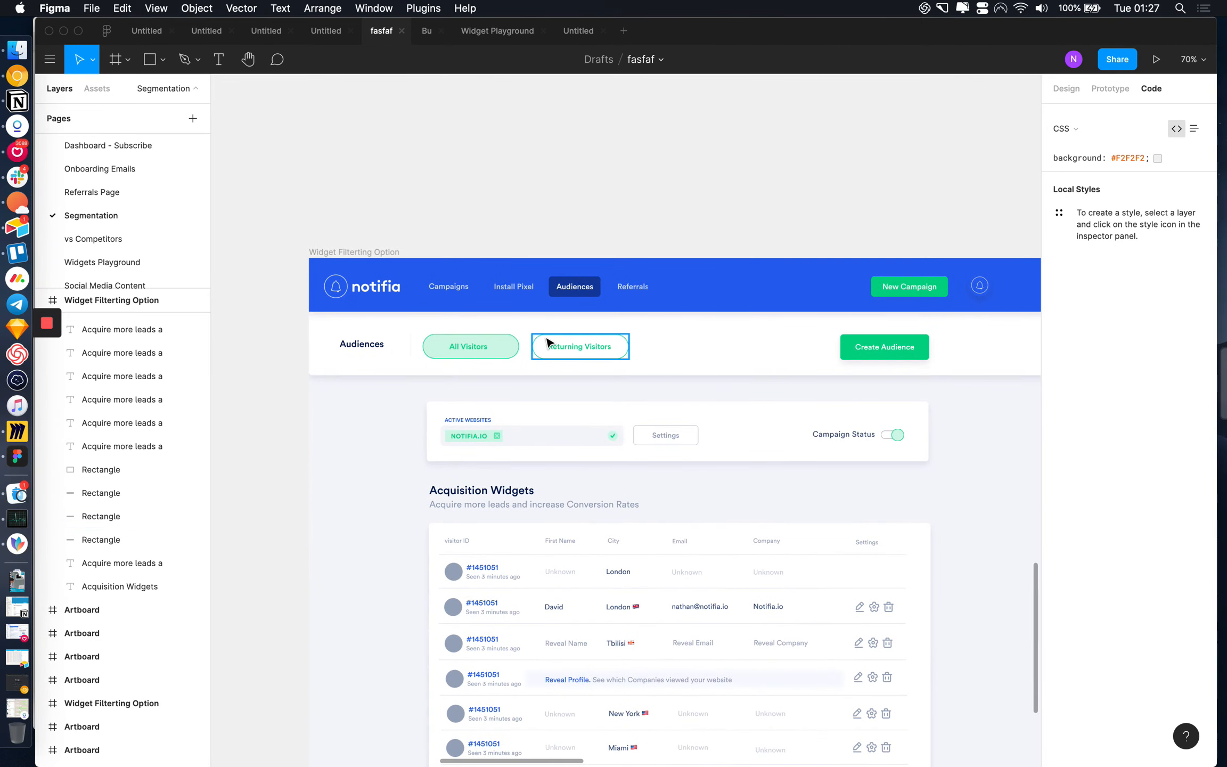
{"action": "scroll", "coordinate": [549, 341], "scroll_direction": "up", "scroll_amount": 5}
{"action": "scroll", "coordinate": [549, 341], "scroll_direction": "left", "scroll_amount": 4}
{"action": "scroll", "coordinate": [548, 341], "scroll_direction": "up", "scroll_amount": 1}
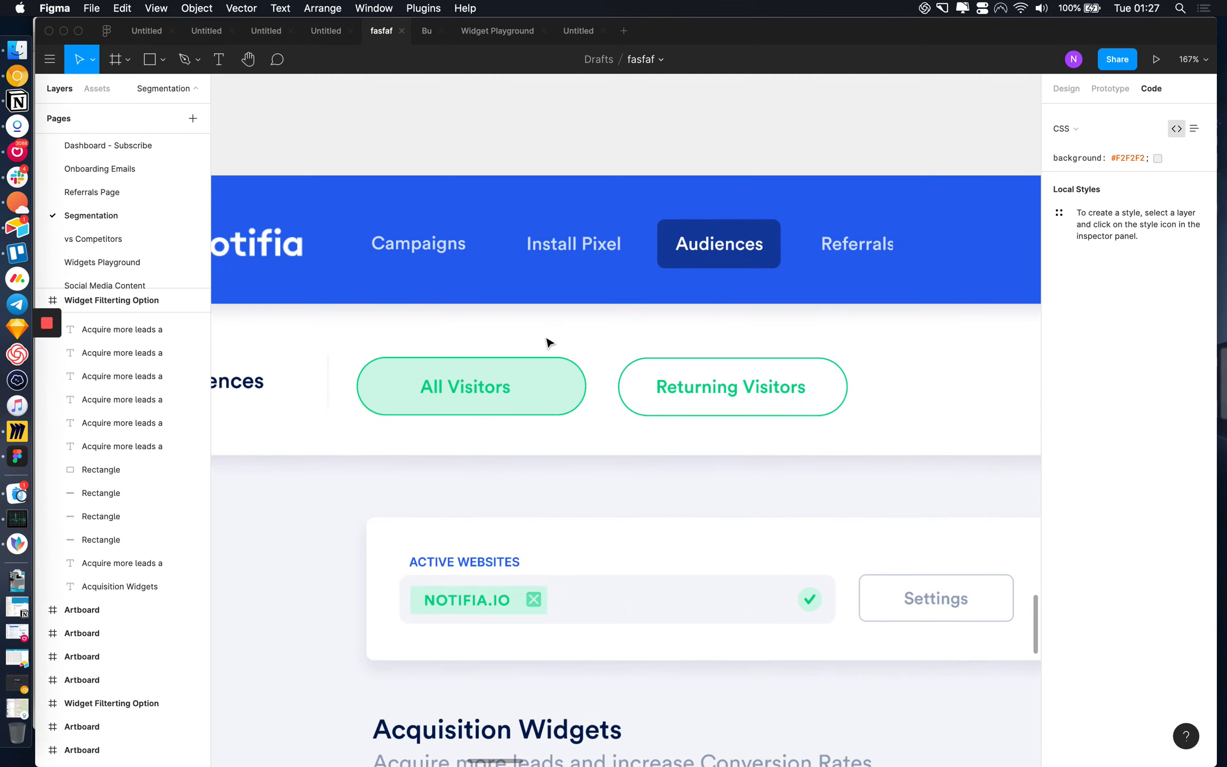
{"action": "scroll", "coordinate": [549, 341], "scroll_direction": "up", "scroll_amount": 2}
{"action": "scroll", "coordinate": [549, 341], "scroll_direction": "left", "scroll_amount": 3}
{"action": "scroll", "coordinate": [660, 312], "scroll_direction": "right", "scroll_amount": 6}
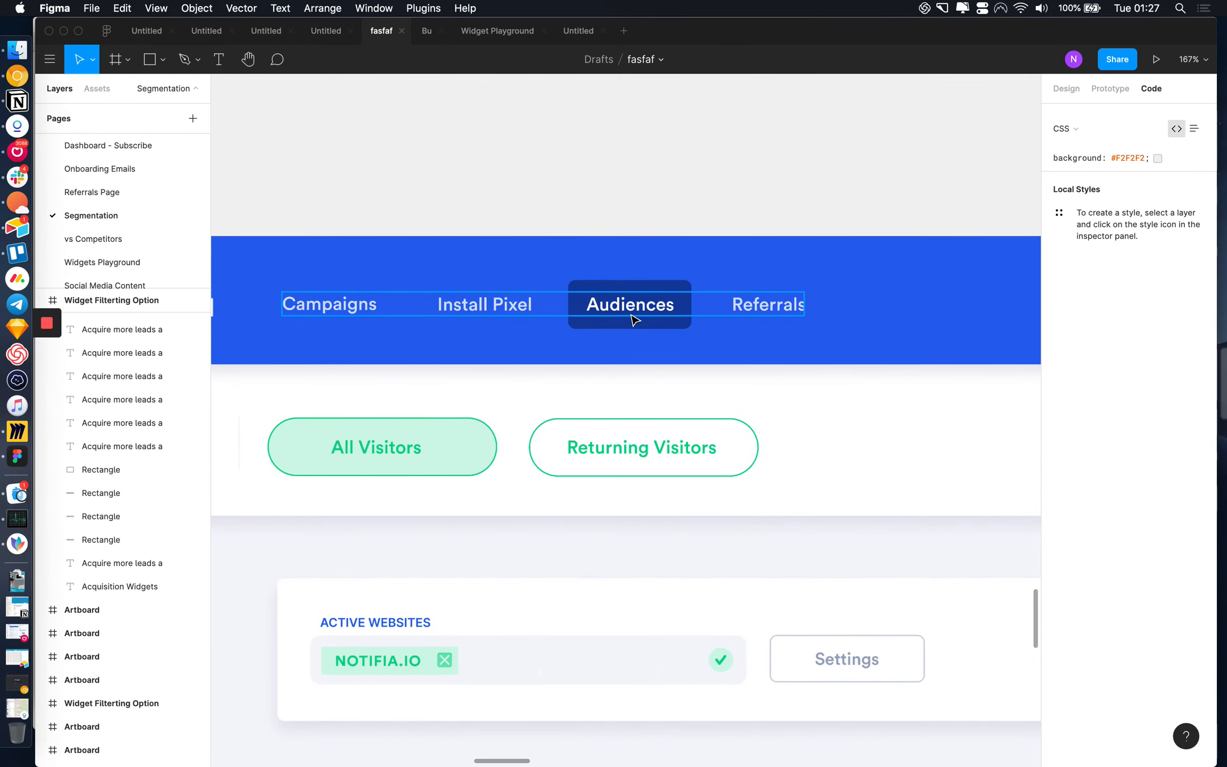
- Review the whole Audiences screen, from the header and visitor filters down to the Acquisition Widgets table and pagination
{"action": "scroll", "coordinate": [634, 320], "scroll_direction": "down", "scroll_amount": 5}
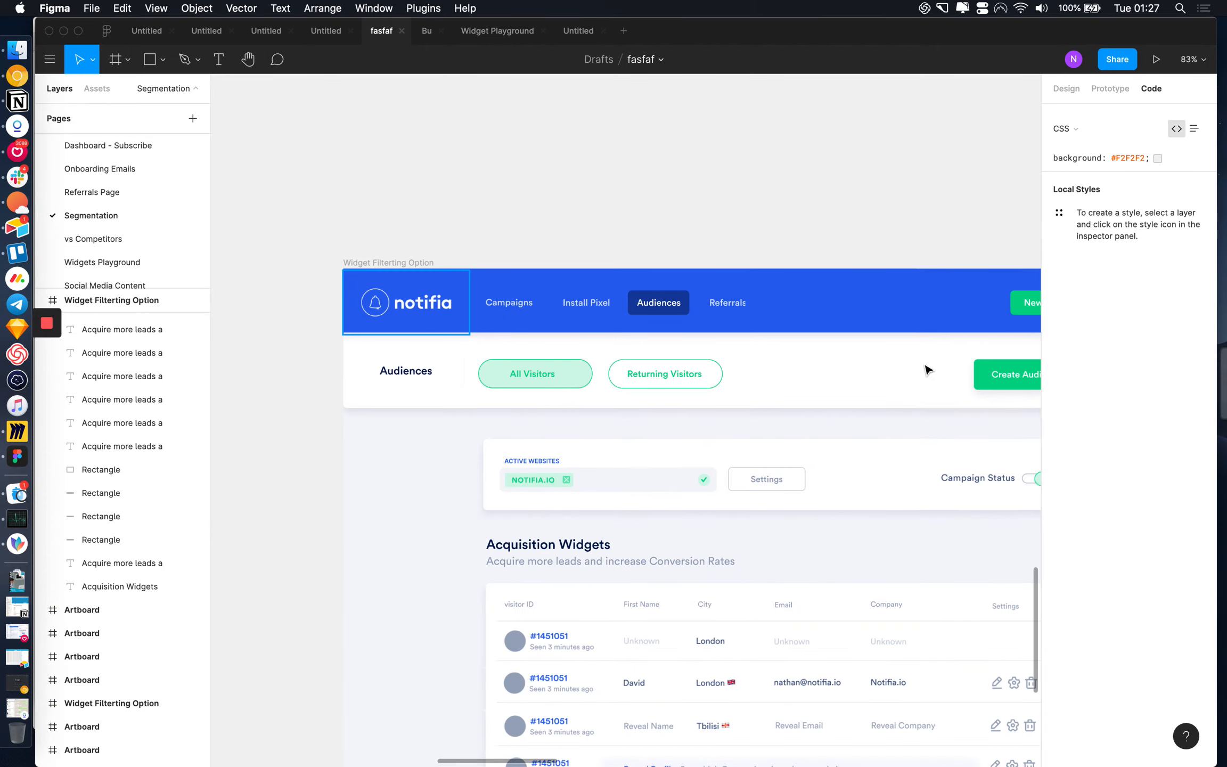
{"action": "scroll", "coordinate": [926, 370], "scroll_direction": "right", "scroll_amount": 3}
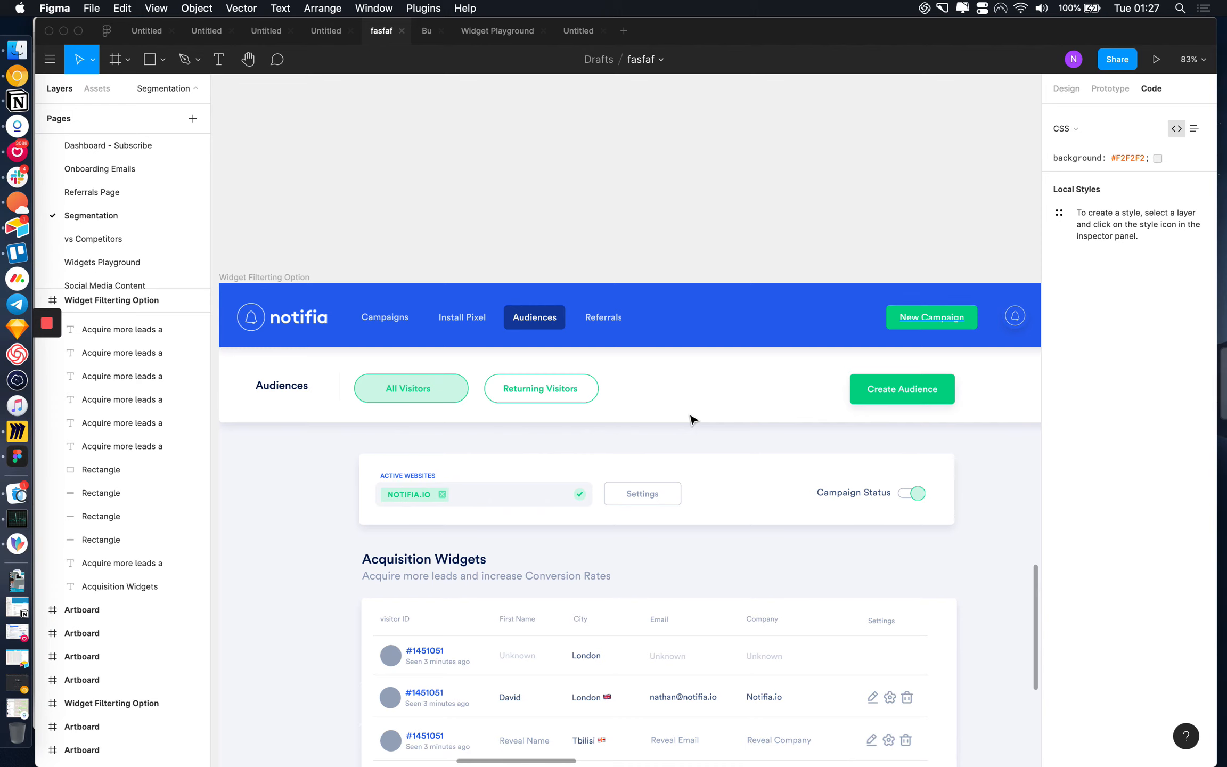
{"action": "scroll", "coordinate": [692, 421], "scroll_direction": "down", "scroll_amount": 1}
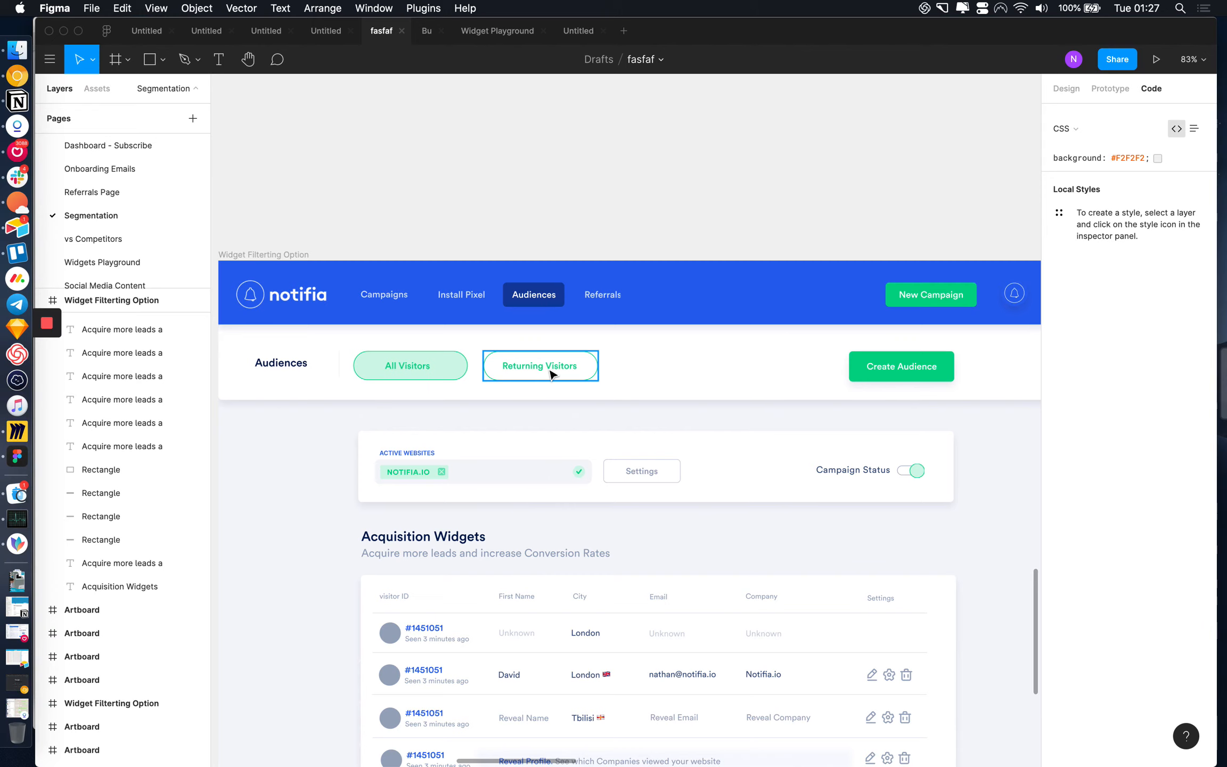
{"action": "scroll", "coordinate": [550, 372], "scroll_direction": "down", "scroll_amount": 2}
{"action": "scroll", "coordinate": [549, 373], "scroll_direction": "right", "scroll_amount": 2}
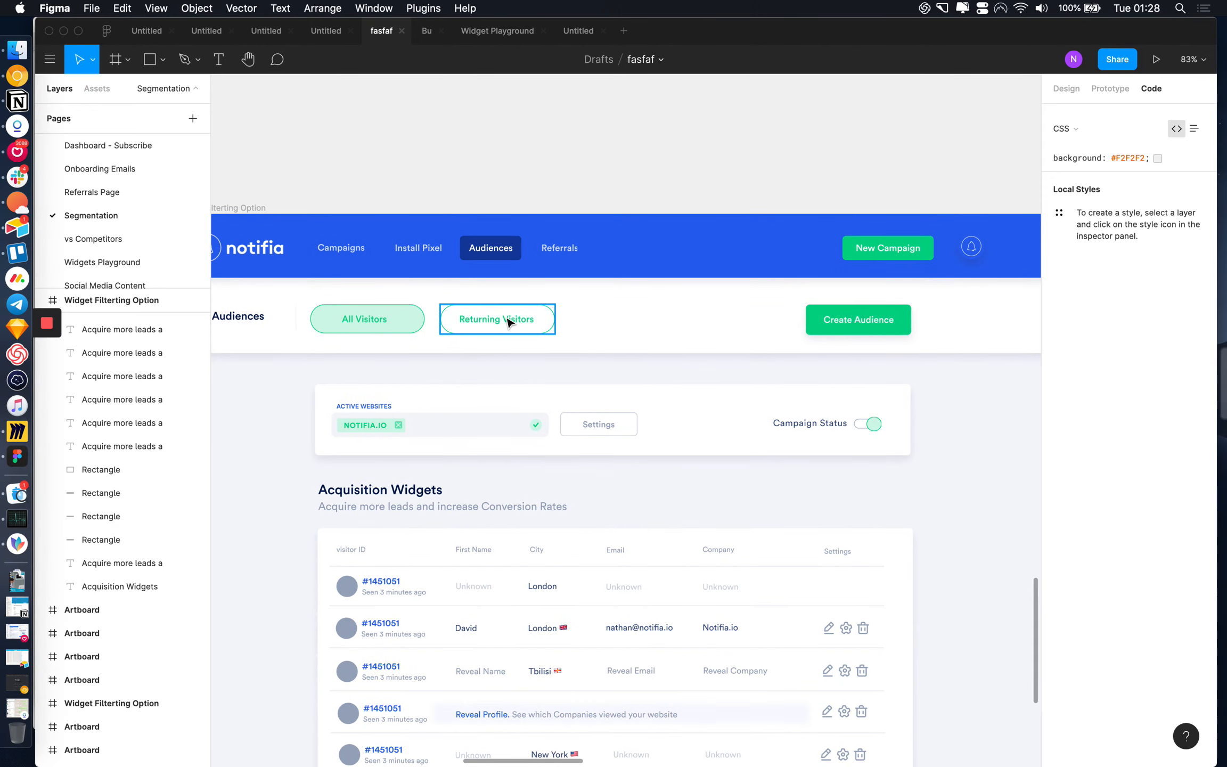
{"action": "scroll", "coordinate": [539, 397], "scroll_direction": "down", "scroll_amount": 2}
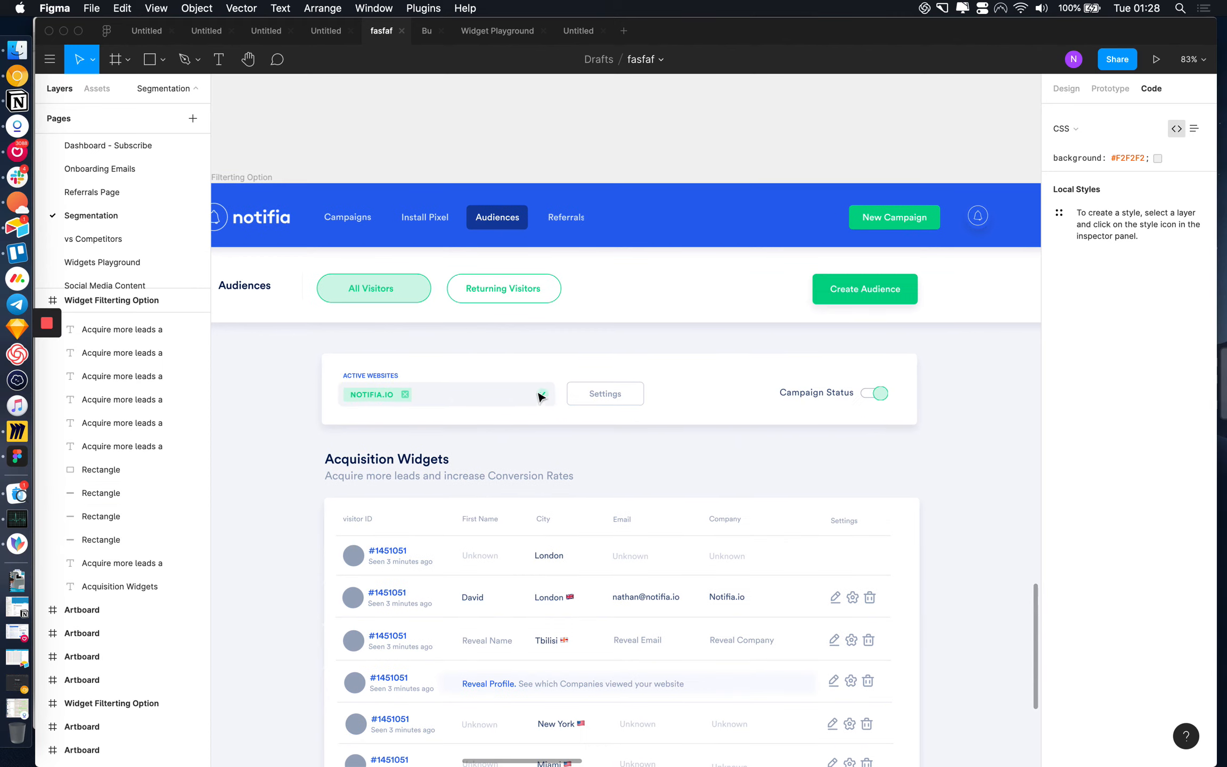
{"action": "scroll", "coordinate": [584, 407], "scroll_direction": "down", "scroll_amount": 3}
{"action": "scroll", "coordinate": [585, 409], "scroll_direction": "down", "scroll_amount": 3}
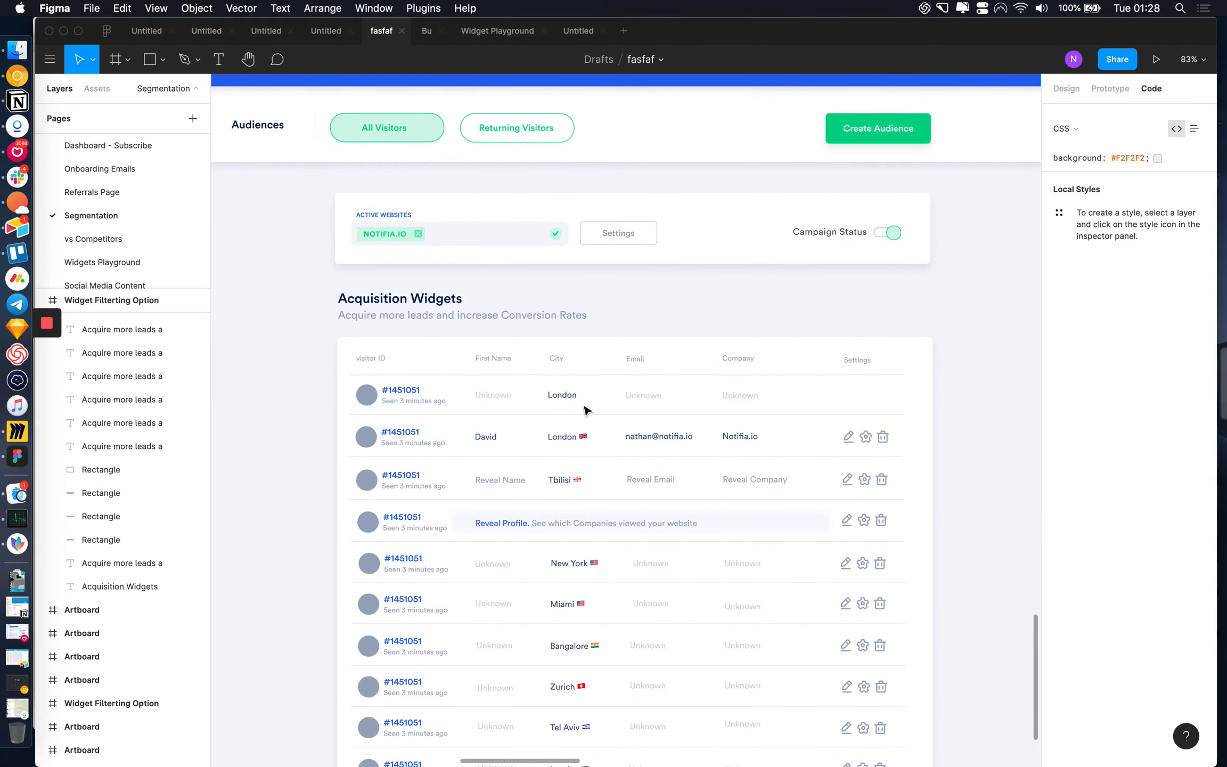
{"action": "scroll", "coordinate": [584, 409], "scroll_direction": "down", "scroll_amount": 1}
{"action": "scroll", "coordinate": [584, 409], "scroll_direction": "up", "scroll_amount": 2}
{"action": "scroll", "coordinate": [584, 410], "scroll_direction": "up", "scroll_amount": 2}
{"action": "scroll", "coordinate": [584, 411], "scroll_direction": "down", "scroll_amount": 2}
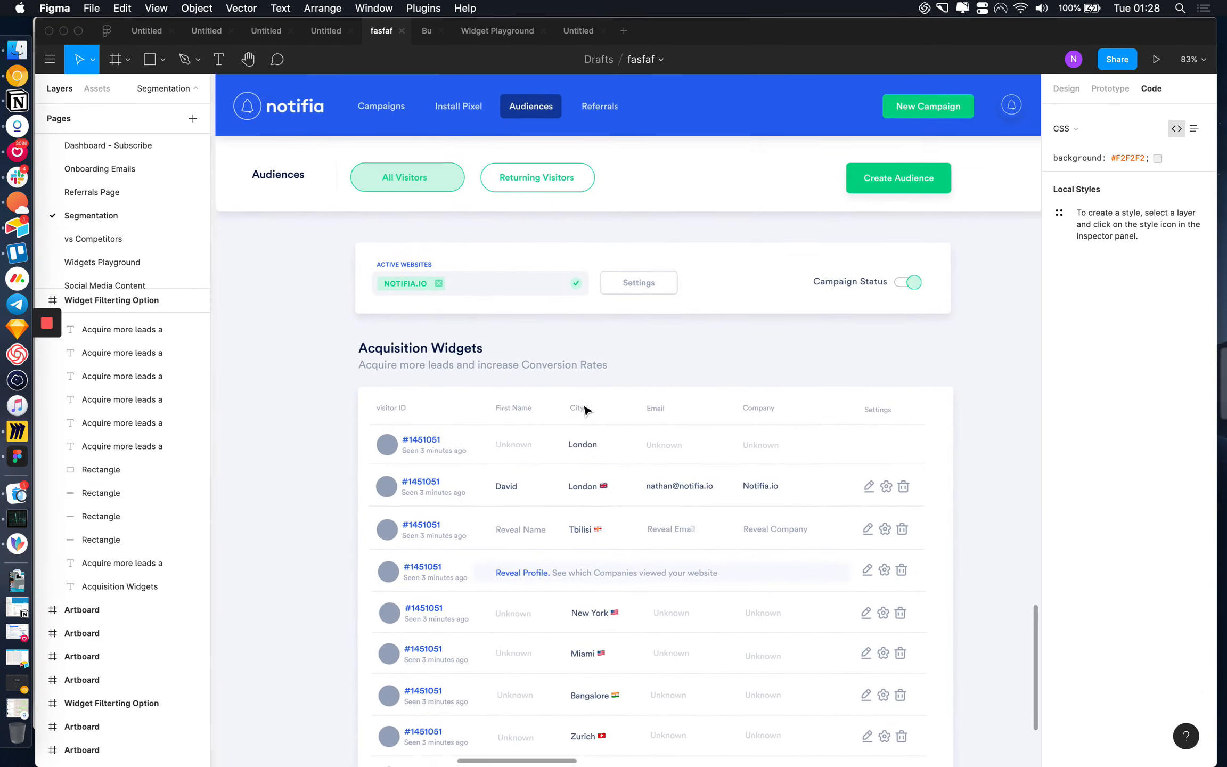
{"action": "scroll", "coordinate": [585, 411], "scroll_direction": "down", "scroll_amount": 2}
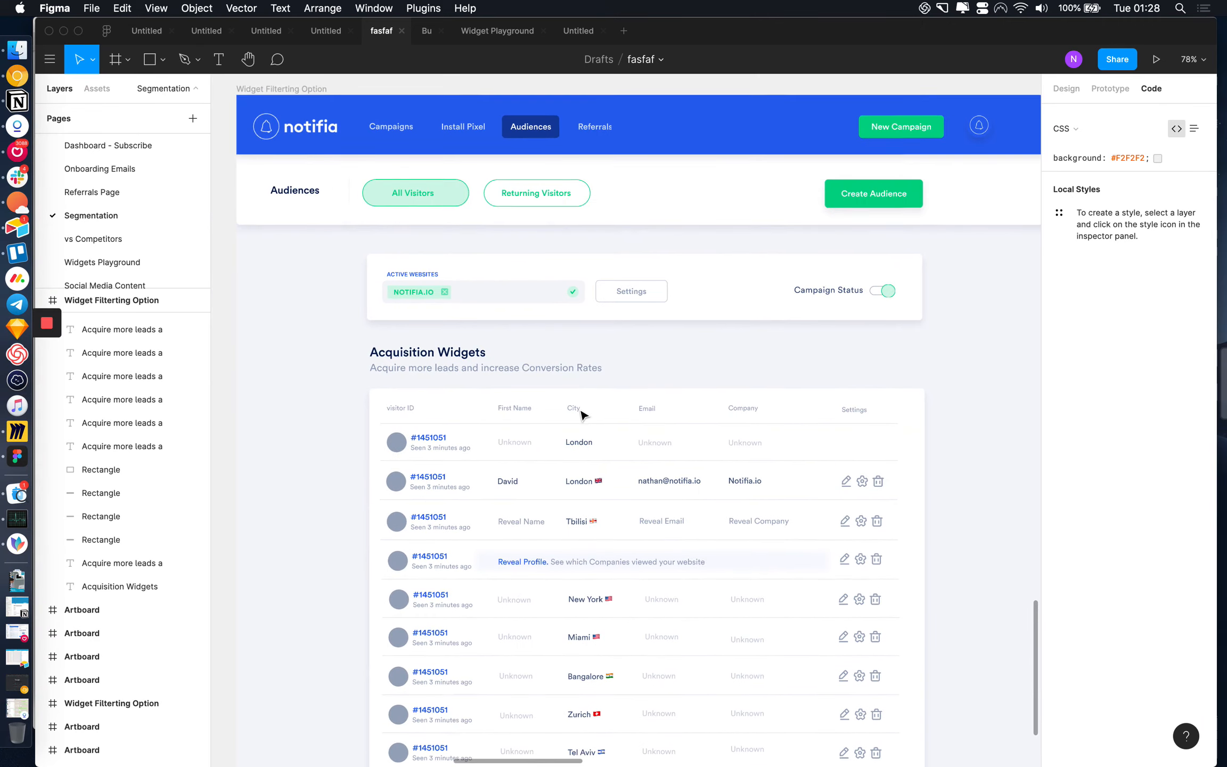
{"action": "scroll", "coordinate": [584, 410], "scroll_direction": "down", "scroll_amount": 3}
{"action": "scroll", "coordinate": [584, 415], "scroll_direction": "down", "scroll_amount": 2}
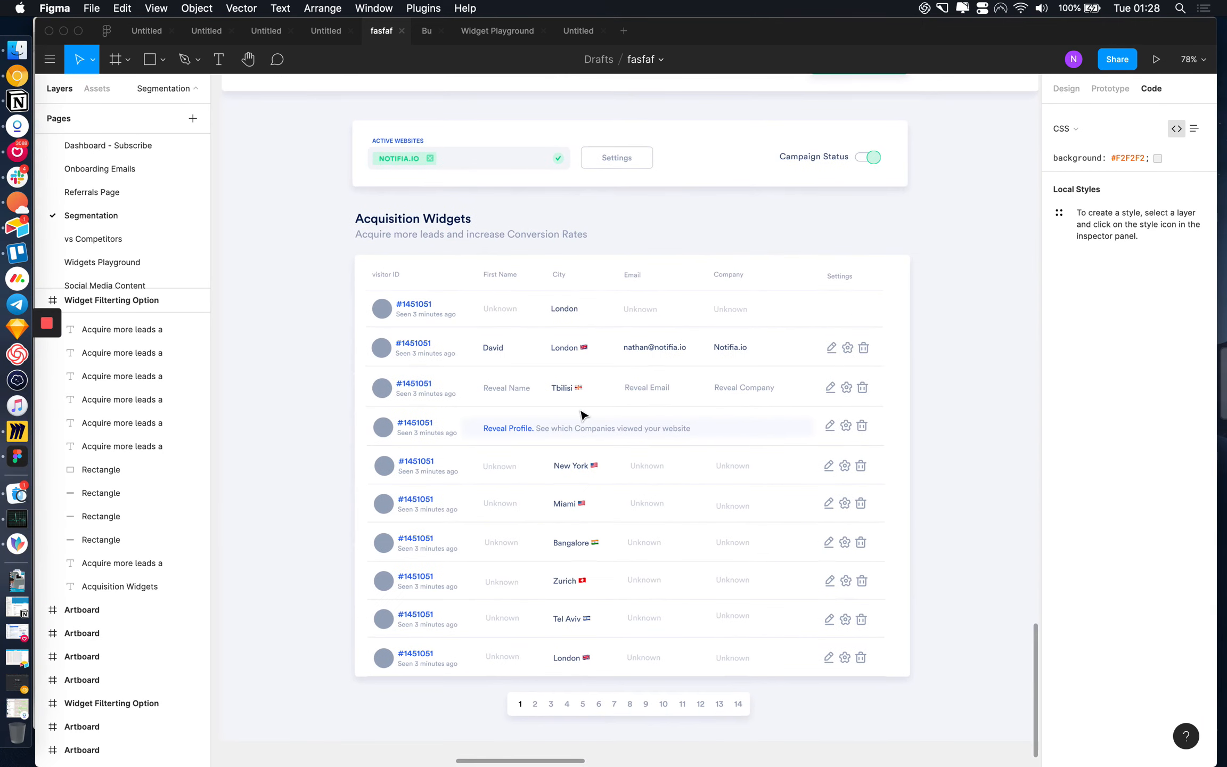
- Switch to Chrome and open notifia.io in a new tab
{"action": "left_click", "coordinate": [9, 68]}
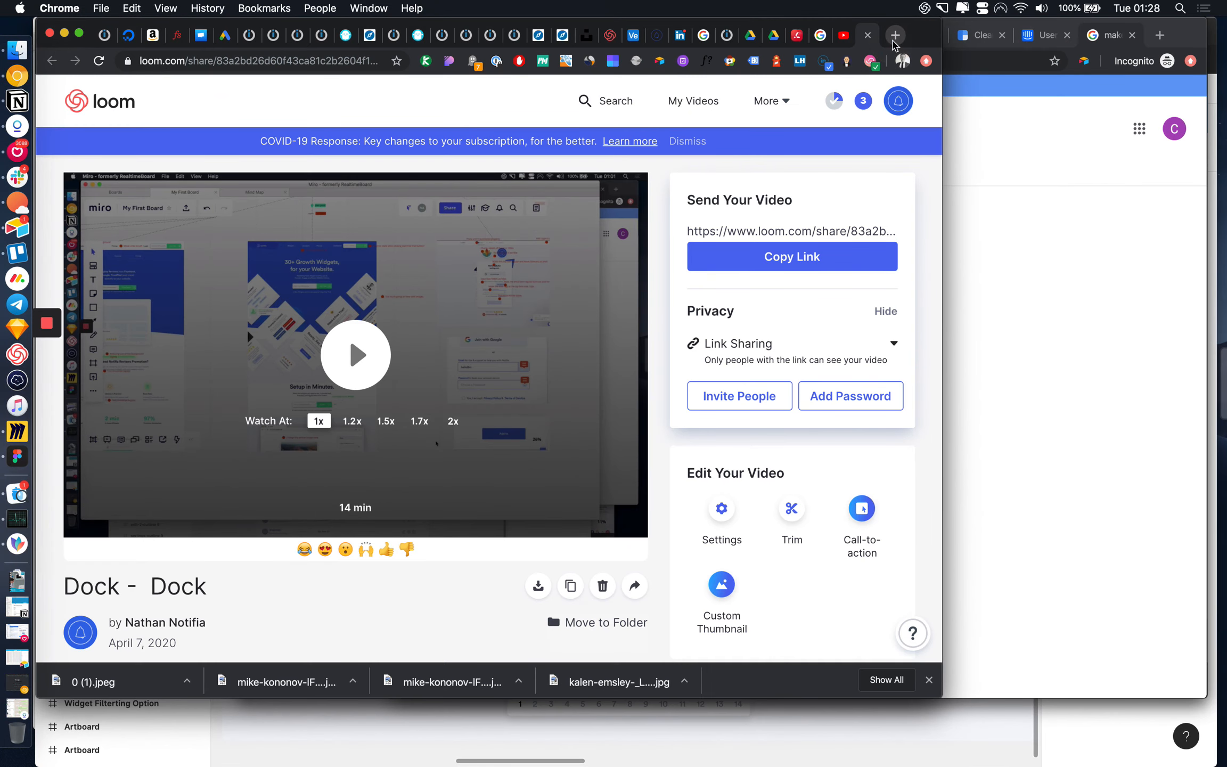
{"action": "left_click", "coordinate": [895, 36]}
{"action": "type", "text": "notifia.io"}
{"action": "key", "text": "Return"}
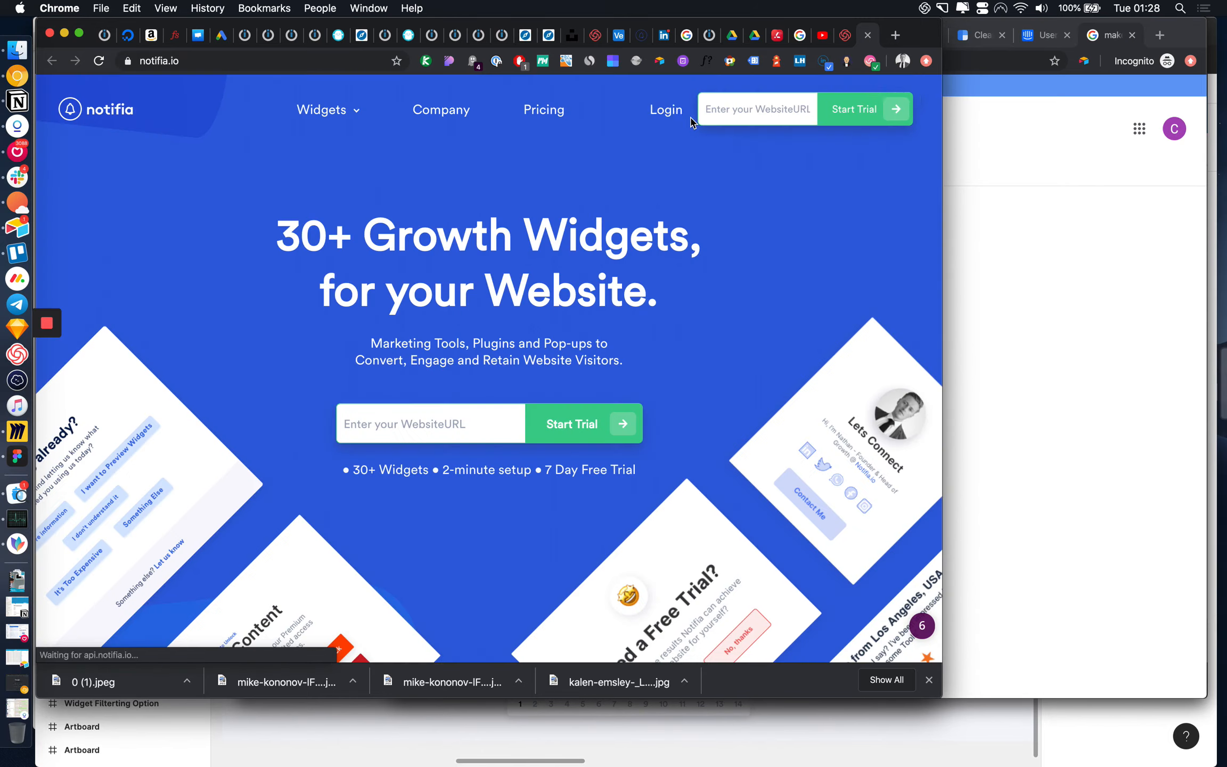
- Enter the Notifia dashboard through its login link, open Campaigns, and look over the Boden campaign
{"action": "left_click", "coordinate": [676, 113]}
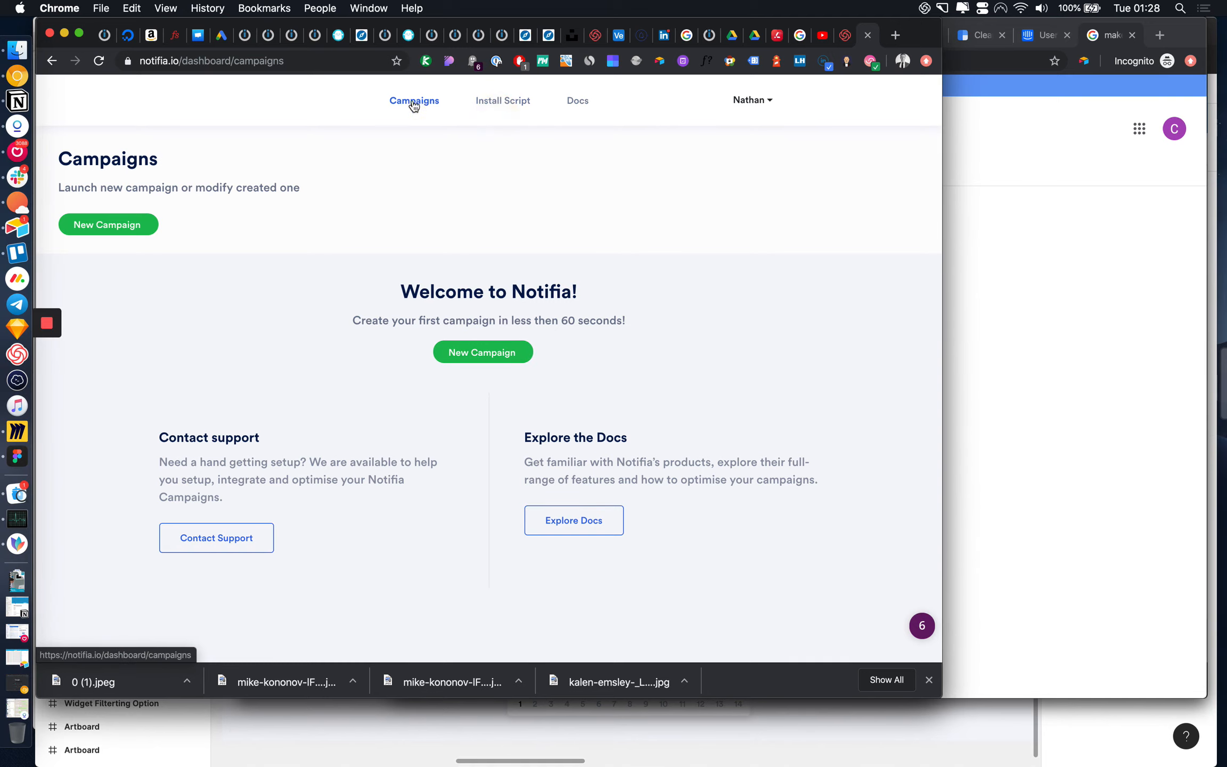
{"action": "left_click", "coordinate": [504, 102]}
{"action": "left_click", "coordinate": [411, 104]}
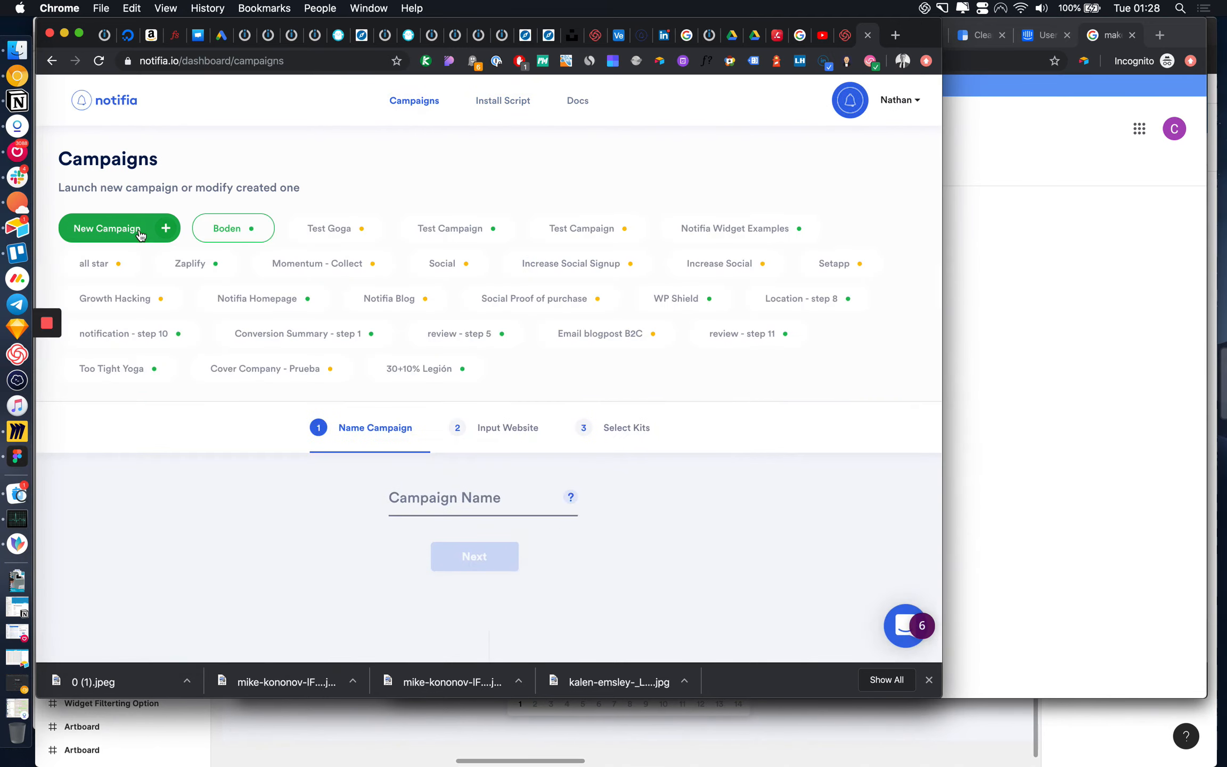
{"action": "scroll", "coordinate": [341, 293], "scroll_direction": "down", "scroll_amount": 5}
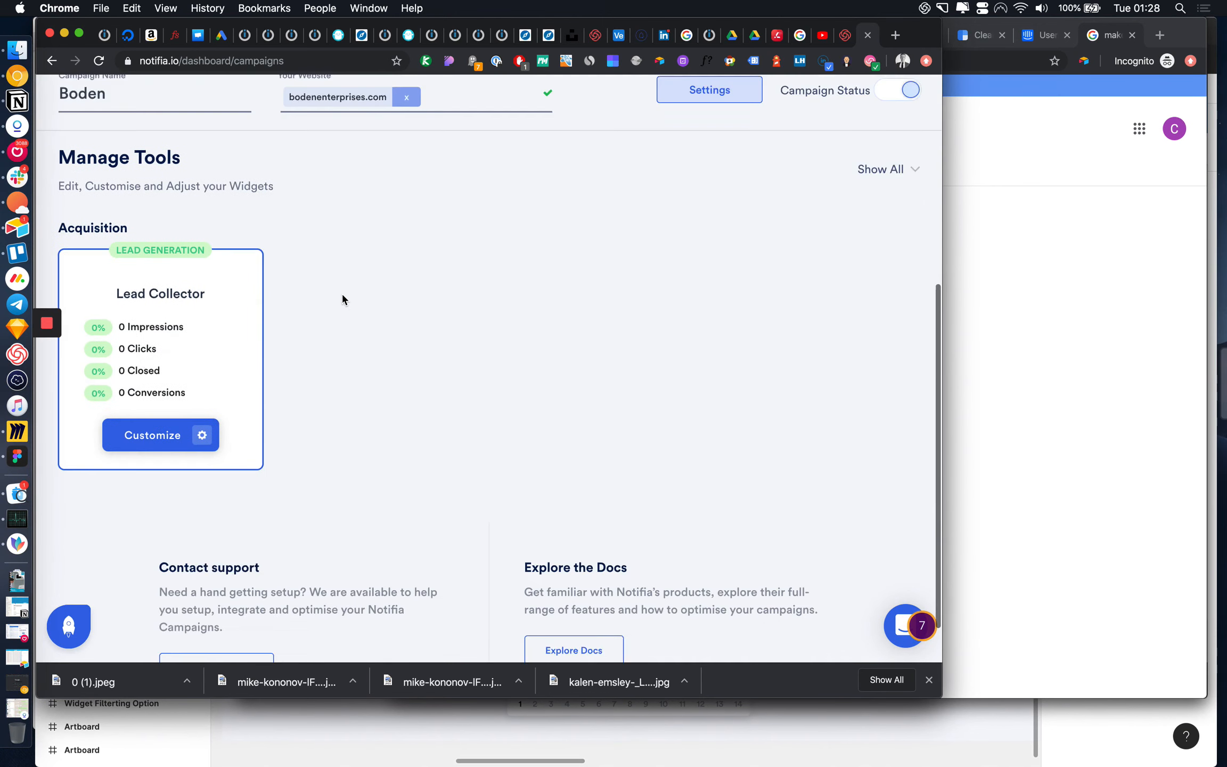
{"action": "scroll", "coordinate": [251, 309], "scroll_direction": "up", "scroll_amount": 10}
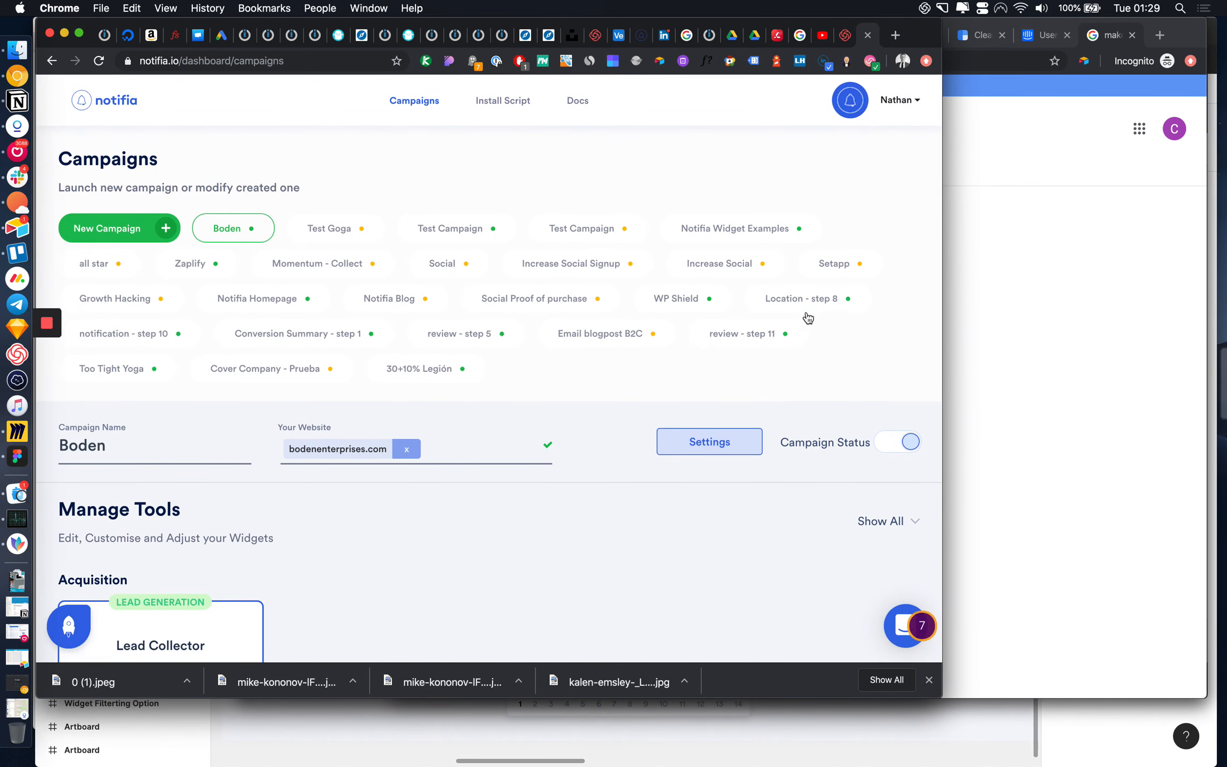
- Open the Notifia Homepage campaign and examine its Acquisition widget cards and their conversion statistics
{"action": "left_click", "coordinate": [256, 299]}
{"action": "scroll", "coordinate": [412, 538], "scroll_direction": "down", "scroll_amount": 3}
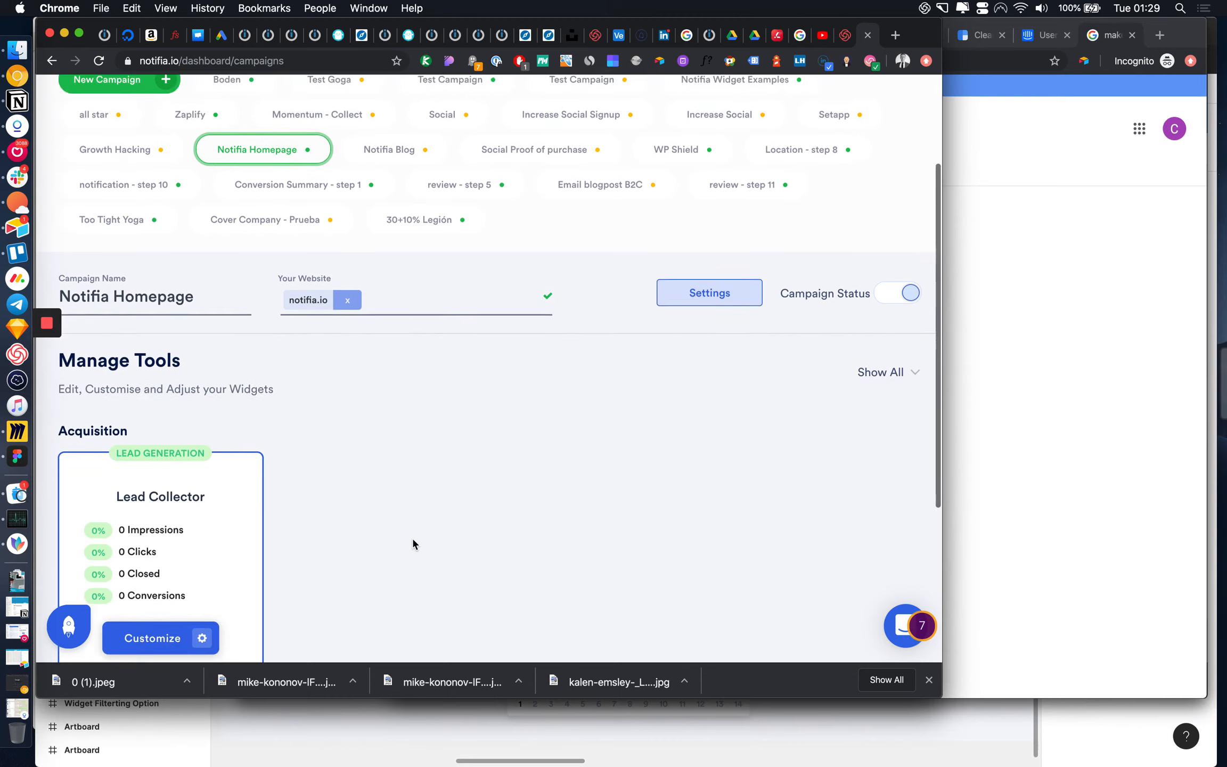
{"action": "scroll", "coordinate": [413, 543], "scroll_direction": "down", "scroll_amount": 4}
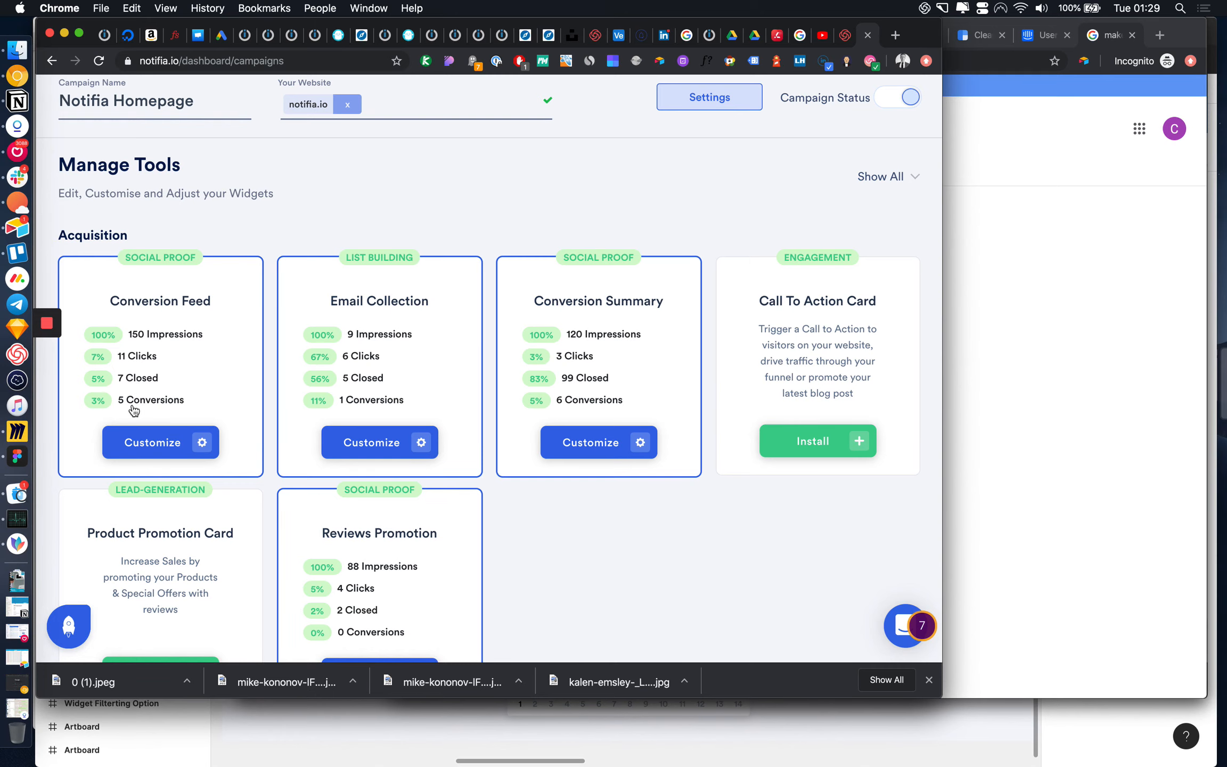
{"action": "scroll", "coordinate": [147, 410], "scroll_direction": "down", "scroll_amount": 1}
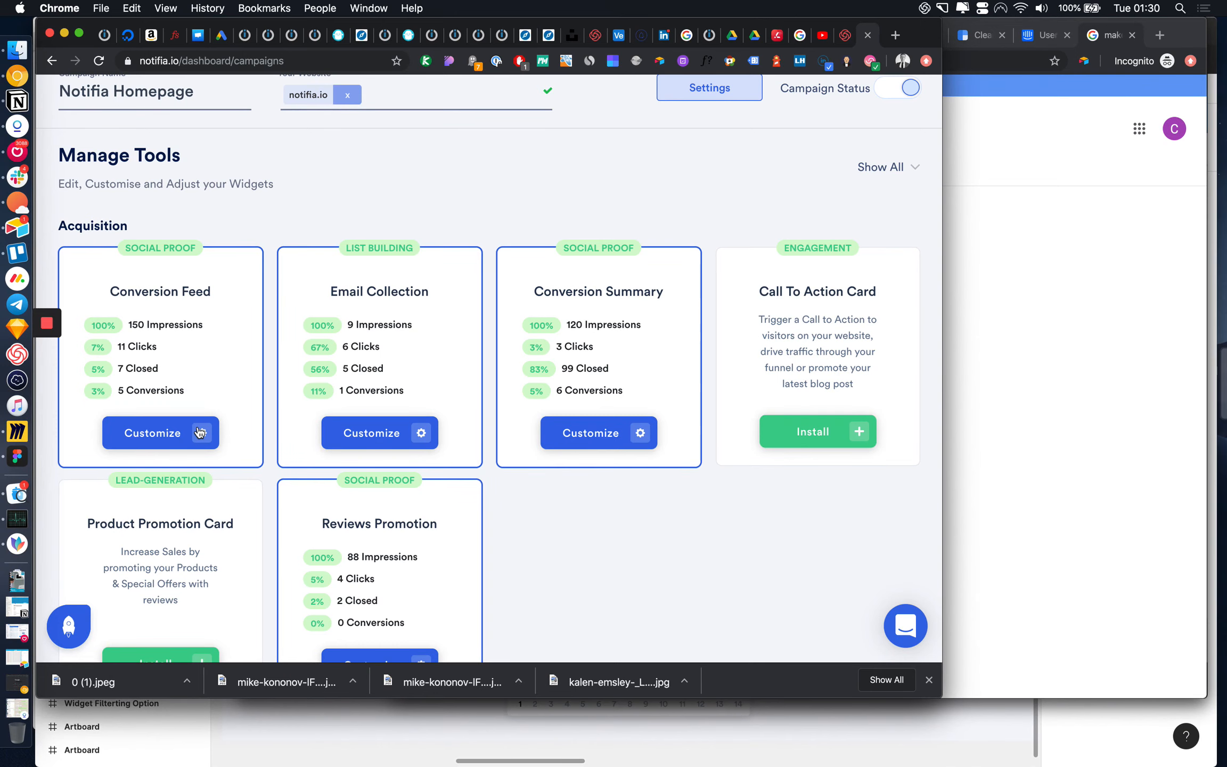
{"action": "scroll", "coordinate": [197, 391], "scroll_direction": "down", "scroll_amount": 1}
{"action": "scroll", "coordinate": [107, 295], "scroll_direction": "up", "scroll_amount": 5}
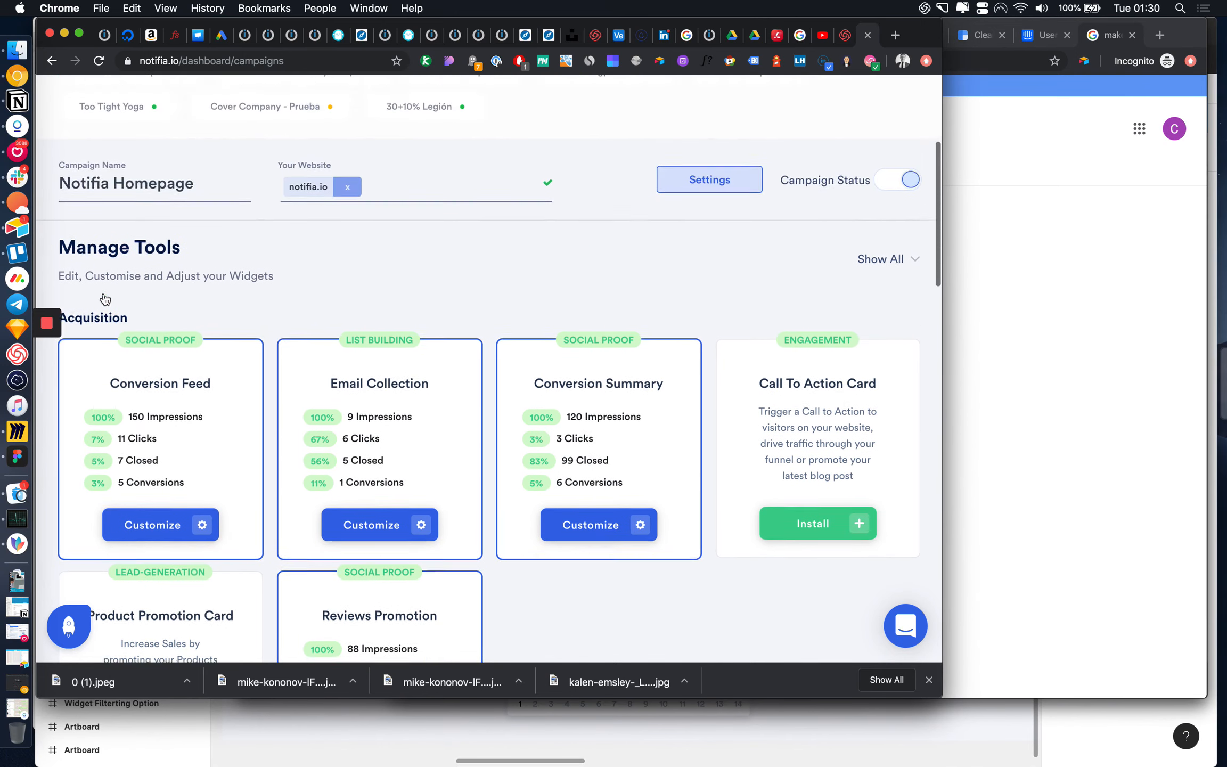
{"action": "scroll", "coordinate": [139, 538], "scroll_direction": "down", "scroll_amount": 1}
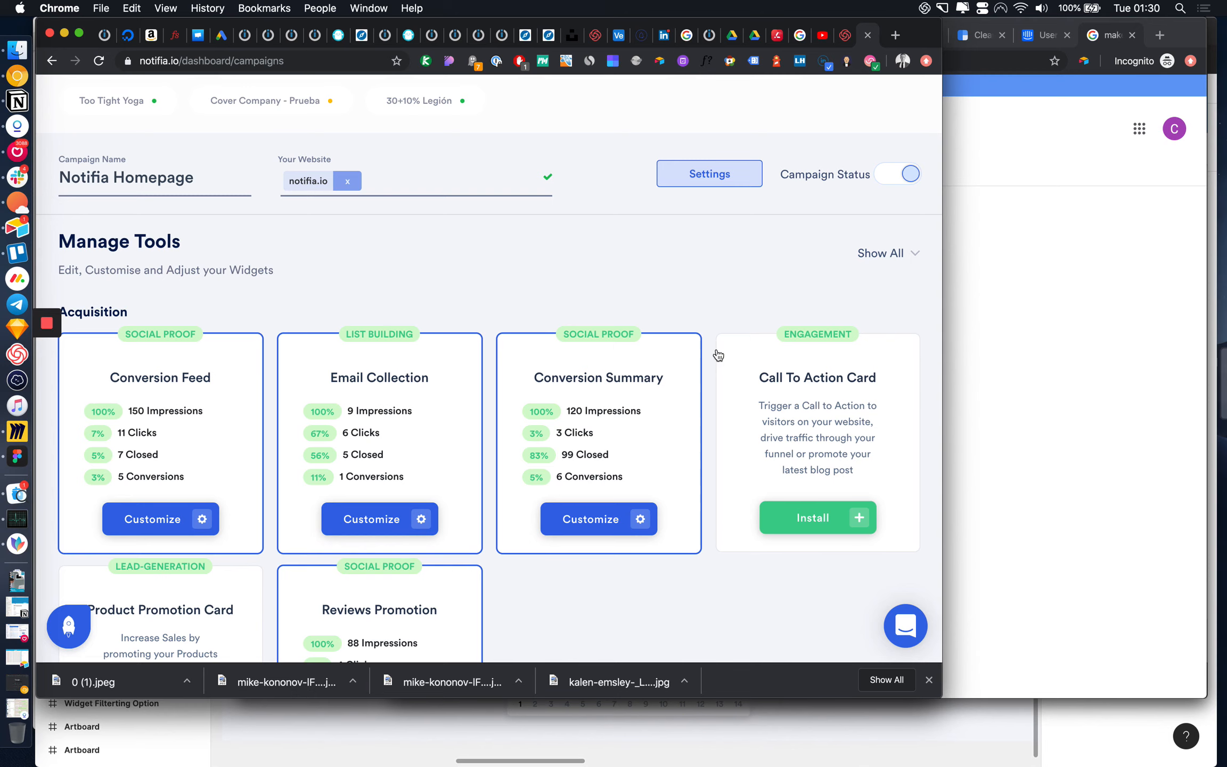
- Switch back to Figma and compare the Audiences screen's header navigation and Acquisition Widgets table with the live dashboard
{"action": "left_click", "coordinate": [1057, 368]}
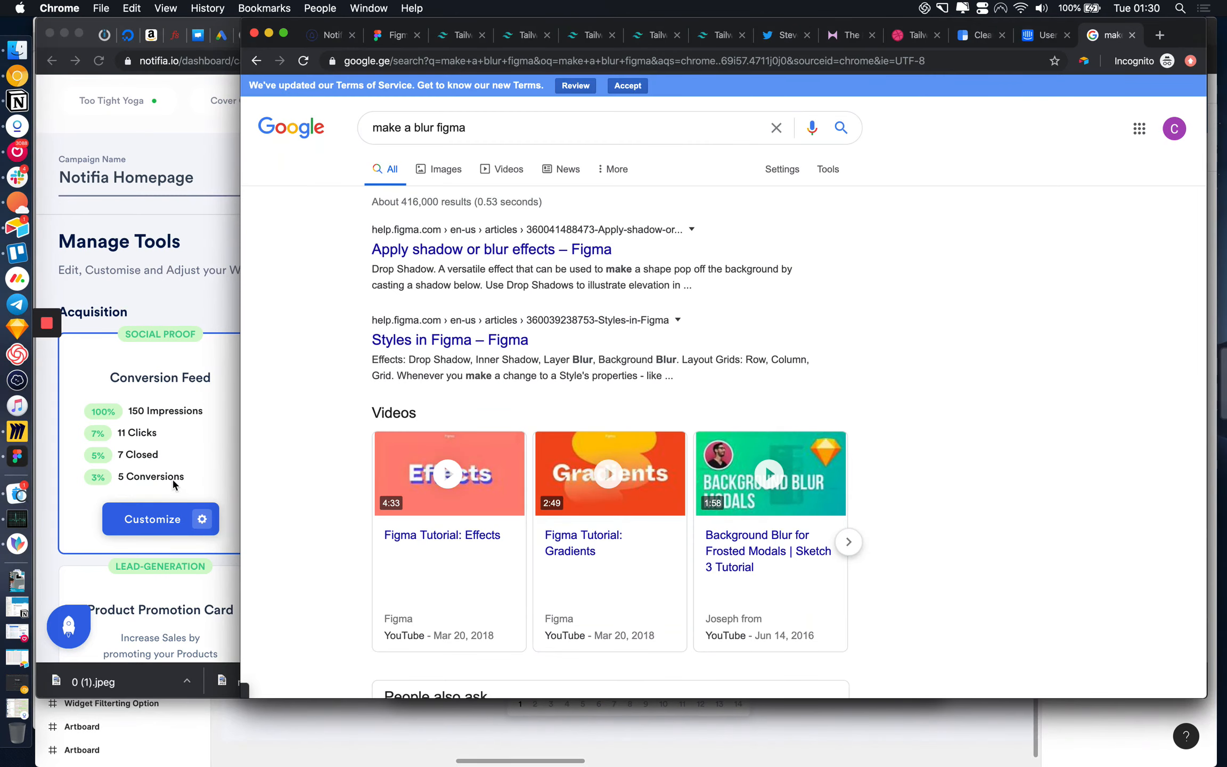
{"action": "left_click", "coordinate": [18, 456]}
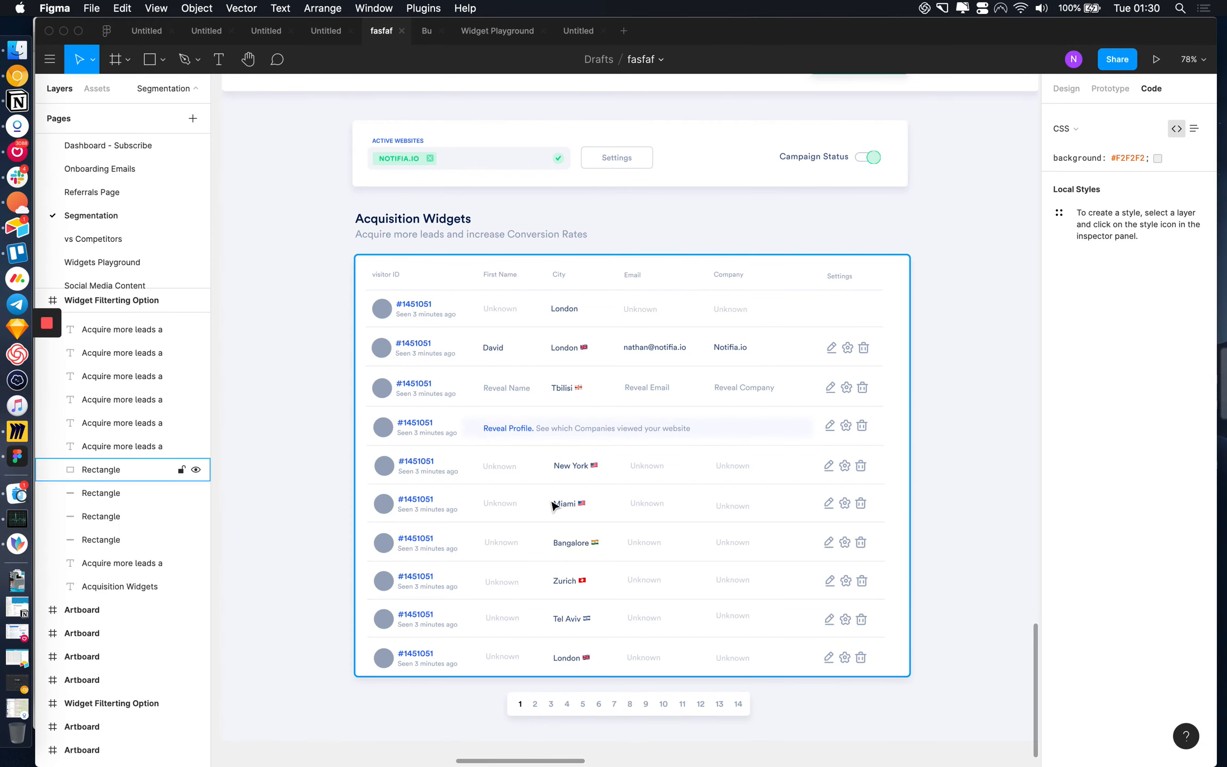
{"action": "scroll", "coordinate": [554, 505], "scroll_direction": "up", "scroll_amount": 5}
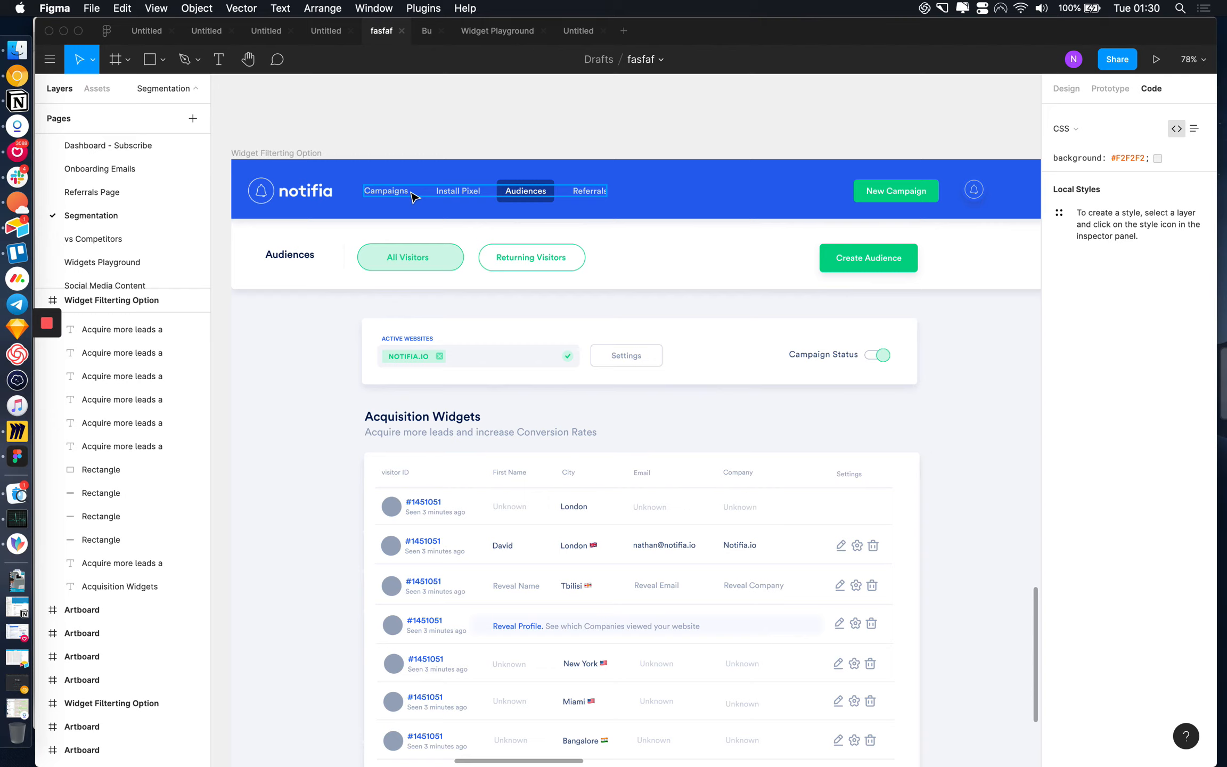
{"action": "scroll", "coordinate": [415, 197], "scroll_direction": "down", "scroll_amount": 4}
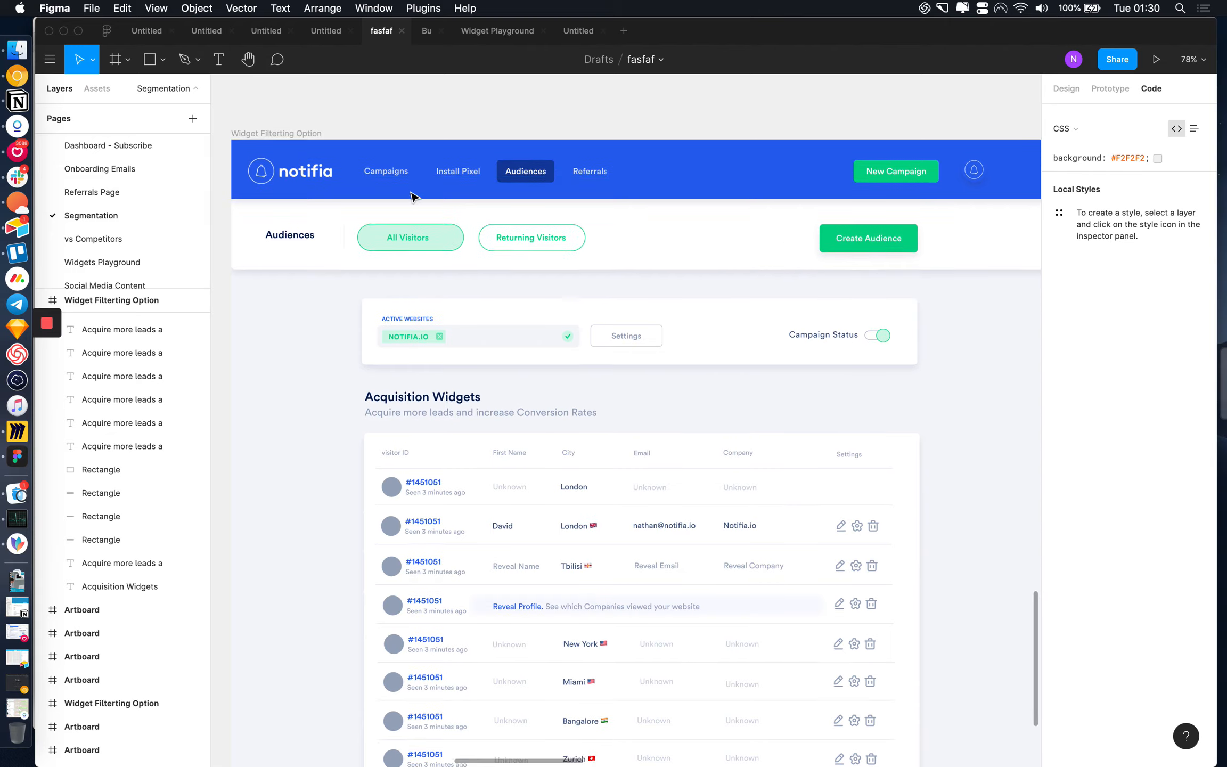
{"action": "scroll", "coordinate": [415, 197], "scroll_direction": "up", "scroll_amount": 2, "text": "ctrl"}
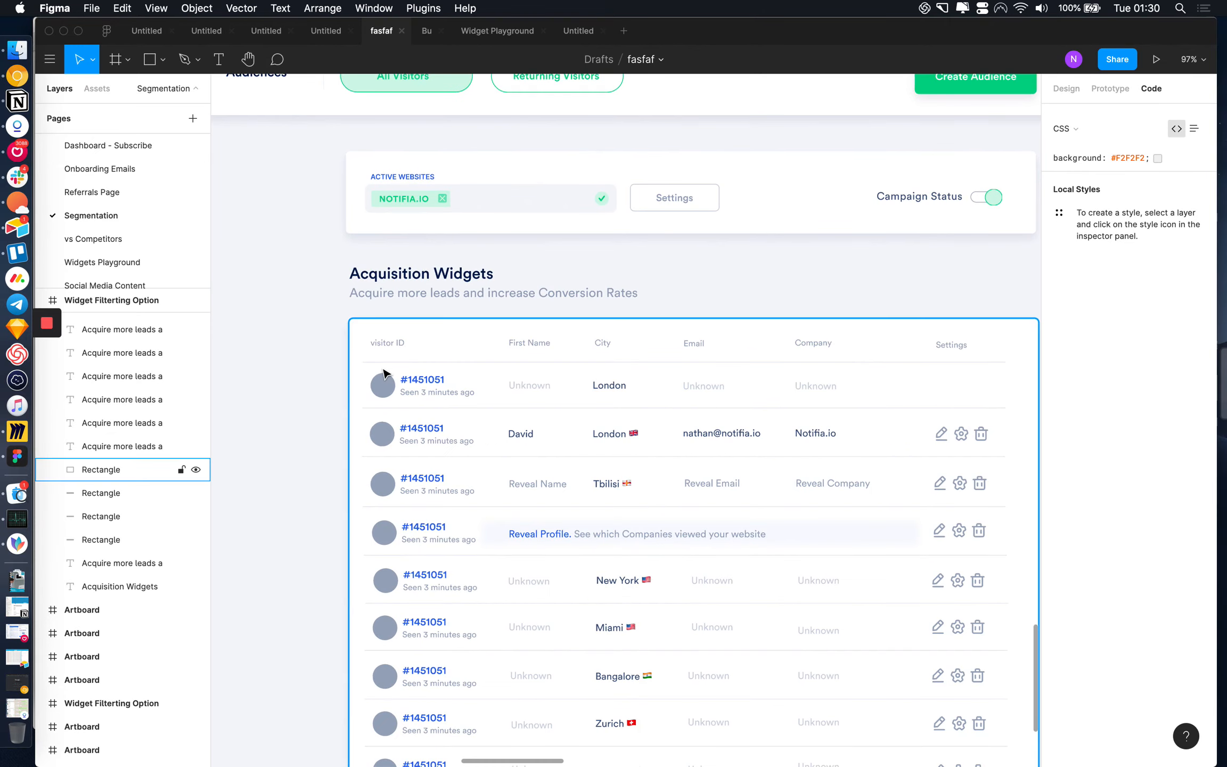
- Examine the Acquisition Widgets table's visitor ID, First Name, City, Email and Company columns, focusing on the fully identified London visitor row
{"action": "scroll", "coordinate": [383, 360], "scroll_direction": "down", "scroll_amount": 2, "text": "ctrl"}
{"action": "scroll", "coordinate": [430, 353], "scroll_direction": "up", "scroll_amount": 3}
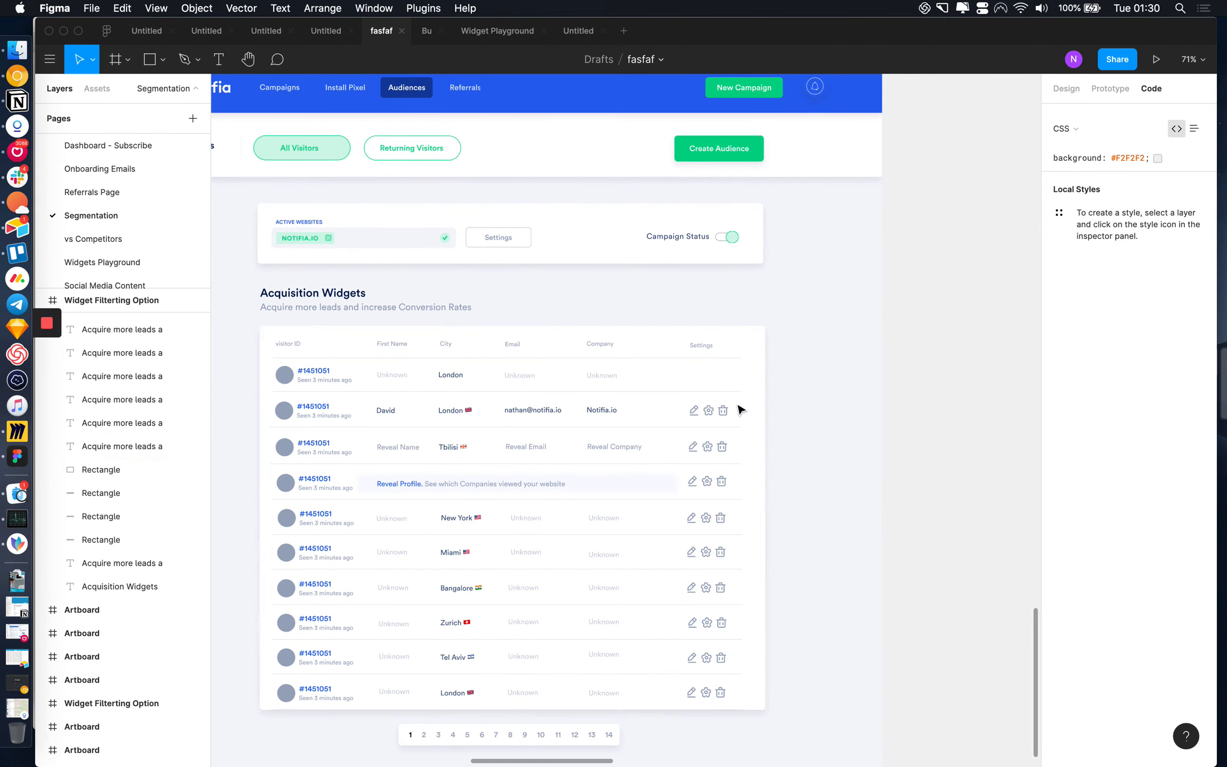
{"action": "scroll", "coordinate": [508, 409], "scroll_direction": "up", "scroll_amount": 1}
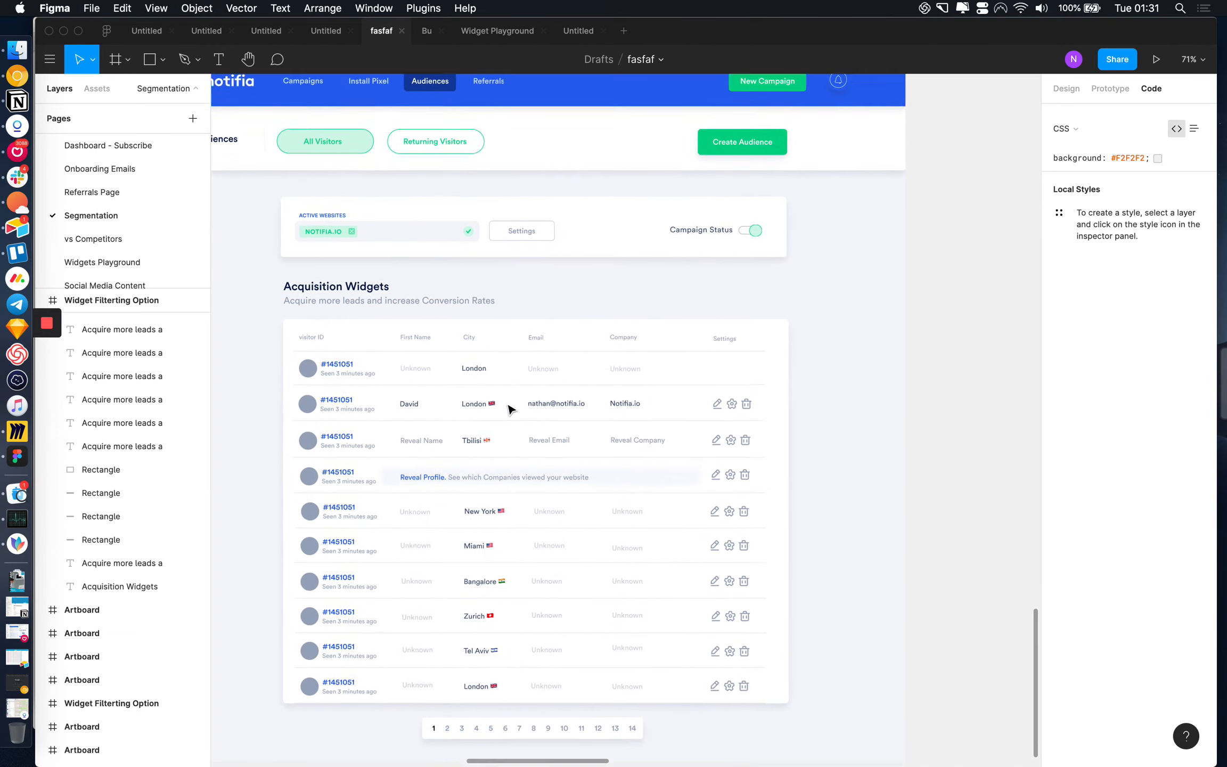
{"action": "scroll", "coordinate": [509, 410], "scroll_direction": "down", "scroll_amount": 2}
{"action": "scroll", "coordinate": [509, 409], "scroll_direction": "up", "scroll_amount": 5, "text": "ctrl"}
{"action": "scroll", "coordinate": [509, 409], "scroll_direction": "left", "scroll_amount": 2}
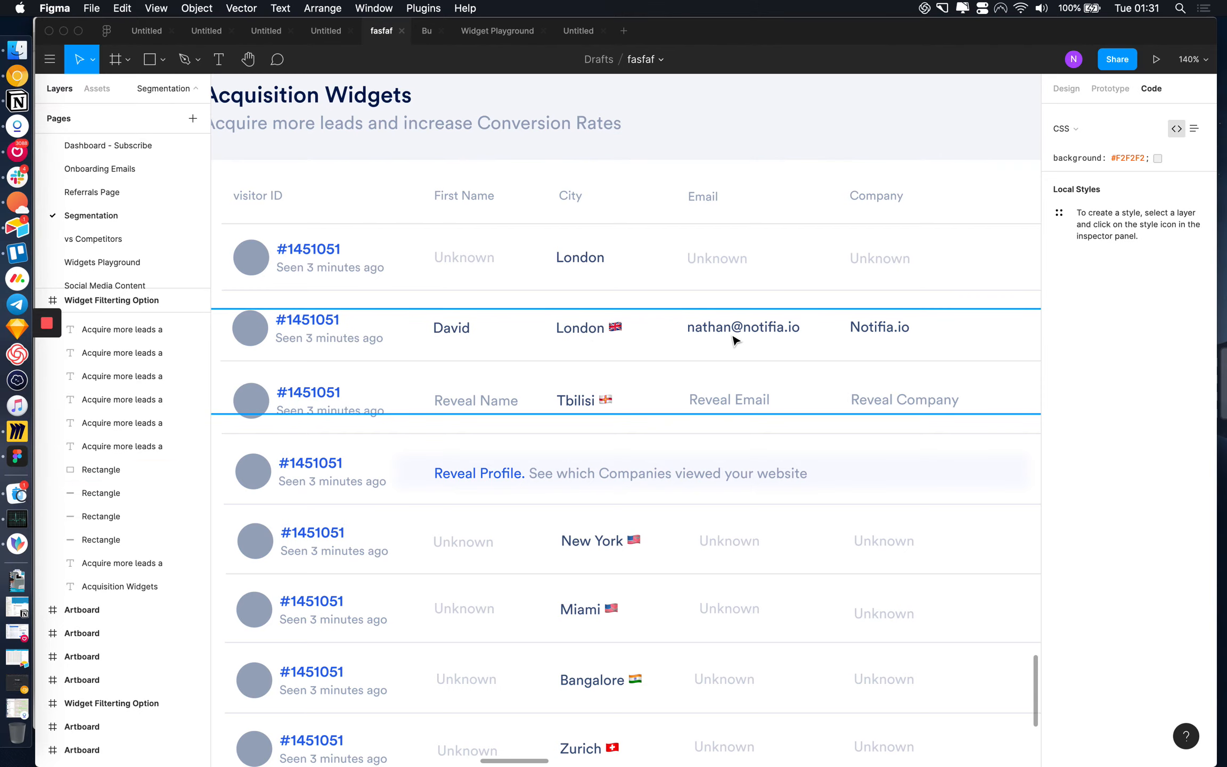
{"action": "scroll", "coordinate": [884, 330], "scroll_direction": "right", "scroll_amount": 2}
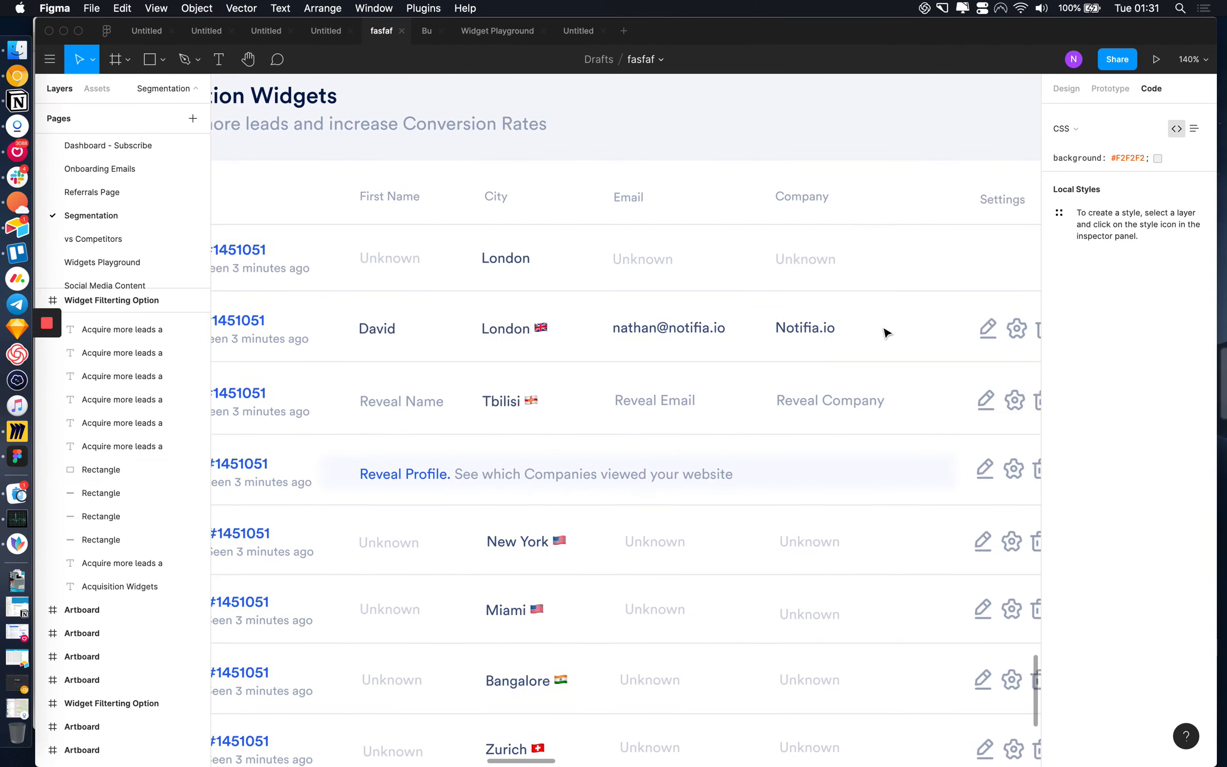
- Look over the visitor rows with unknown details, from the table's column headings down to the pagination
{"action": "scroll", "coordinate": [884, 330], "scroll_direction": "down", "scroll_amount": 5}
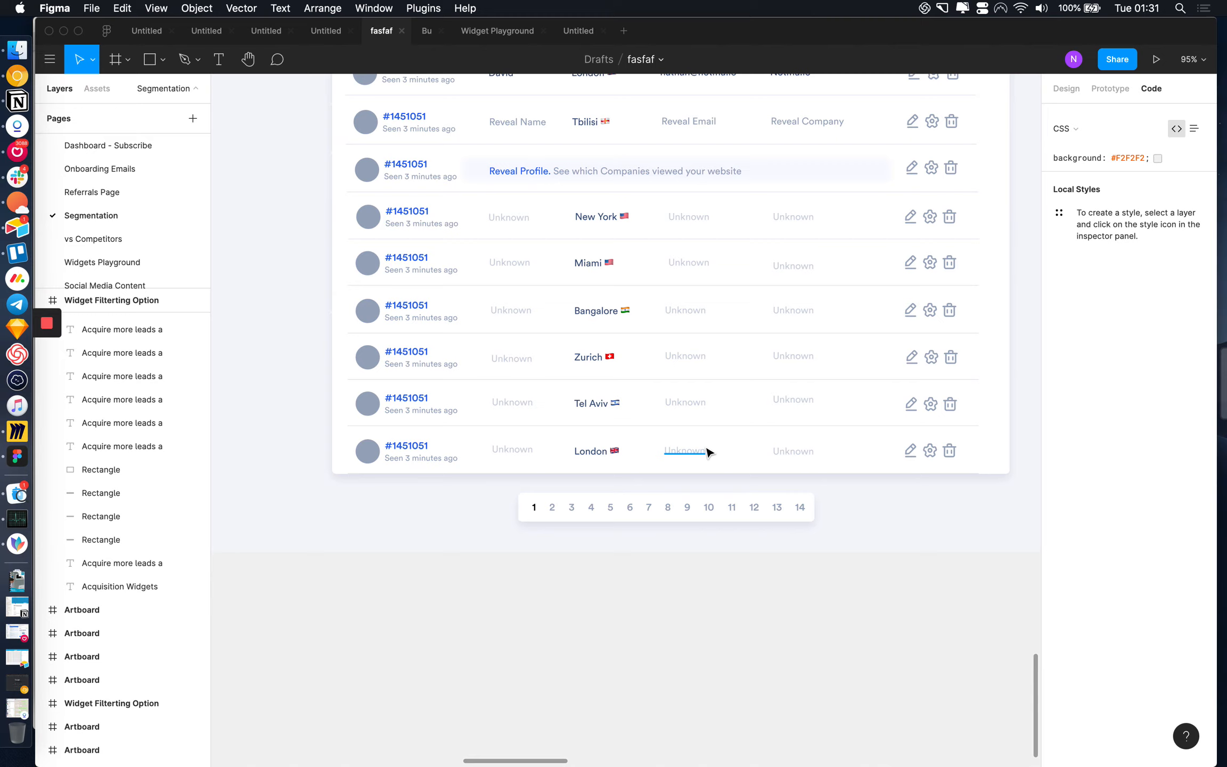
{"action": "scroll", "coordinate": [709, 452], "scroll_direction": "up", "scroll_amount": 5}
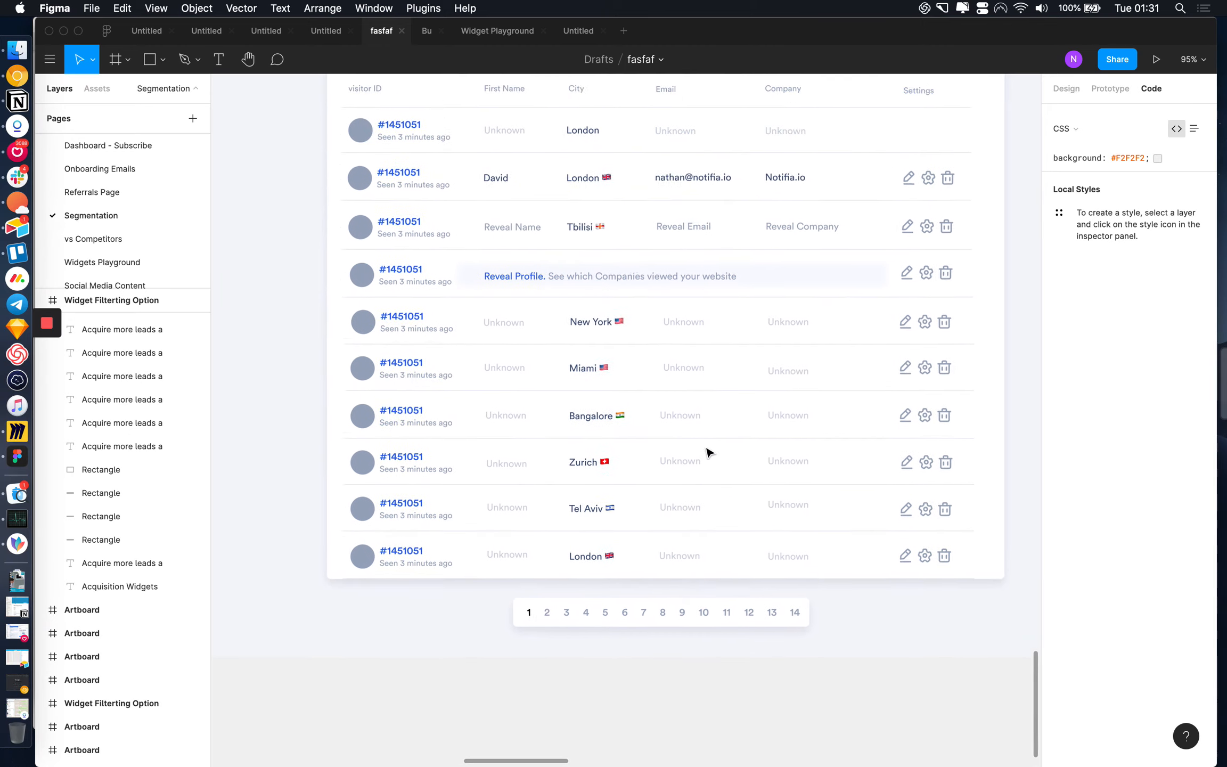
{"action": "scroll", "coordinate": [708, 452], "scroll_direction": "up", "scroll_amount": 4}
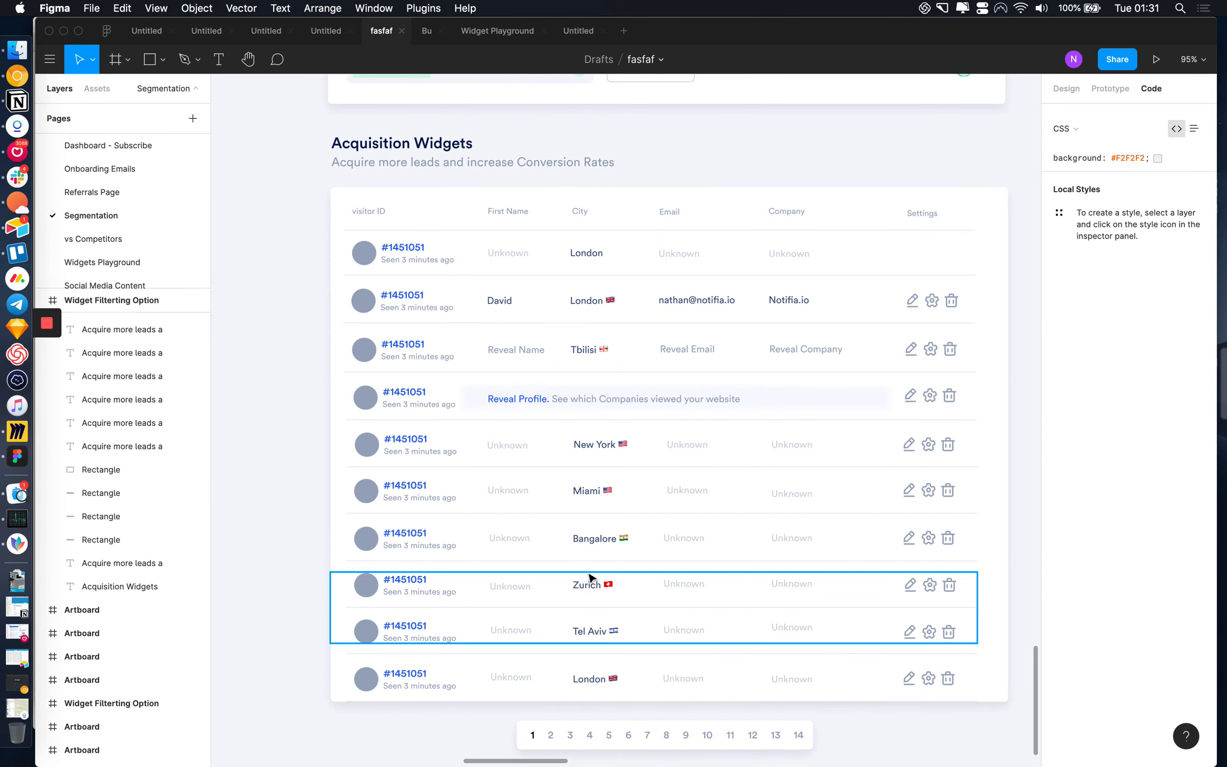
{"action": "scroll", "coordinate": [622, 571], "scroll_direction": "up", "scroll_amount": 3}
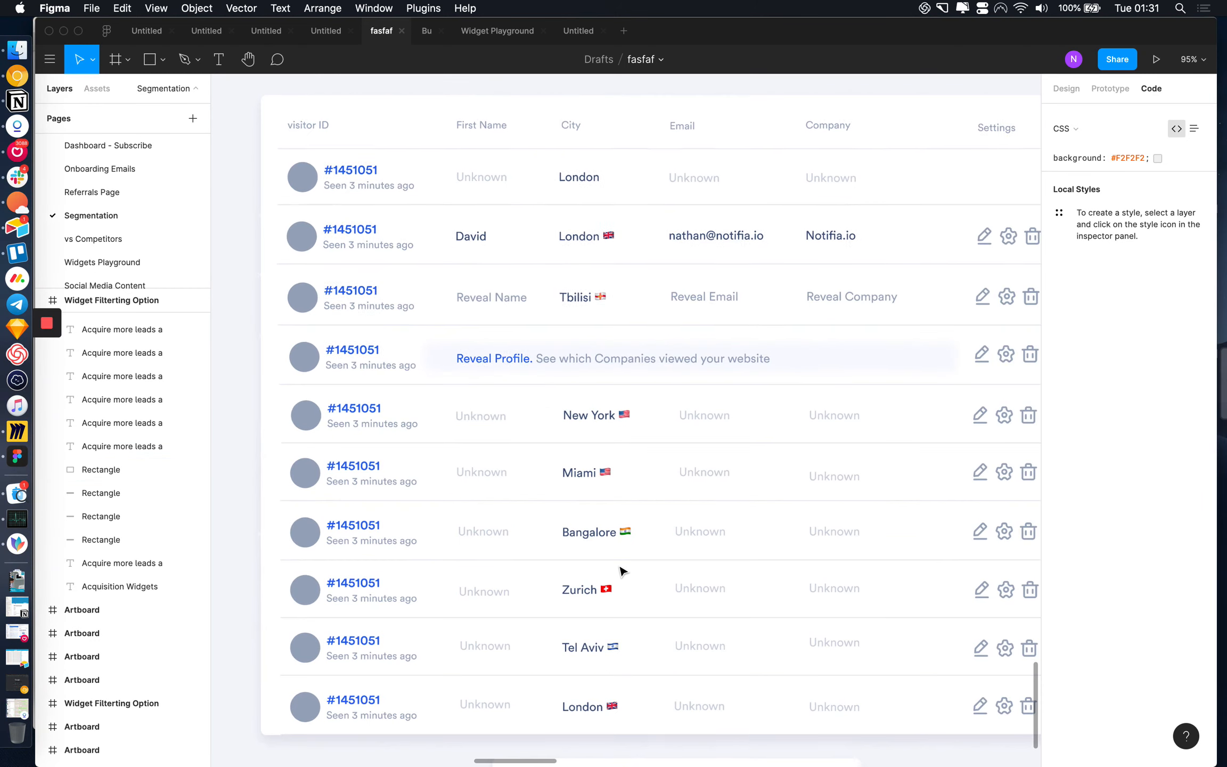
{"action": "scroll", "coordinate": [622, 571], "scroll_direction": "down", "scroll_amount": 2}
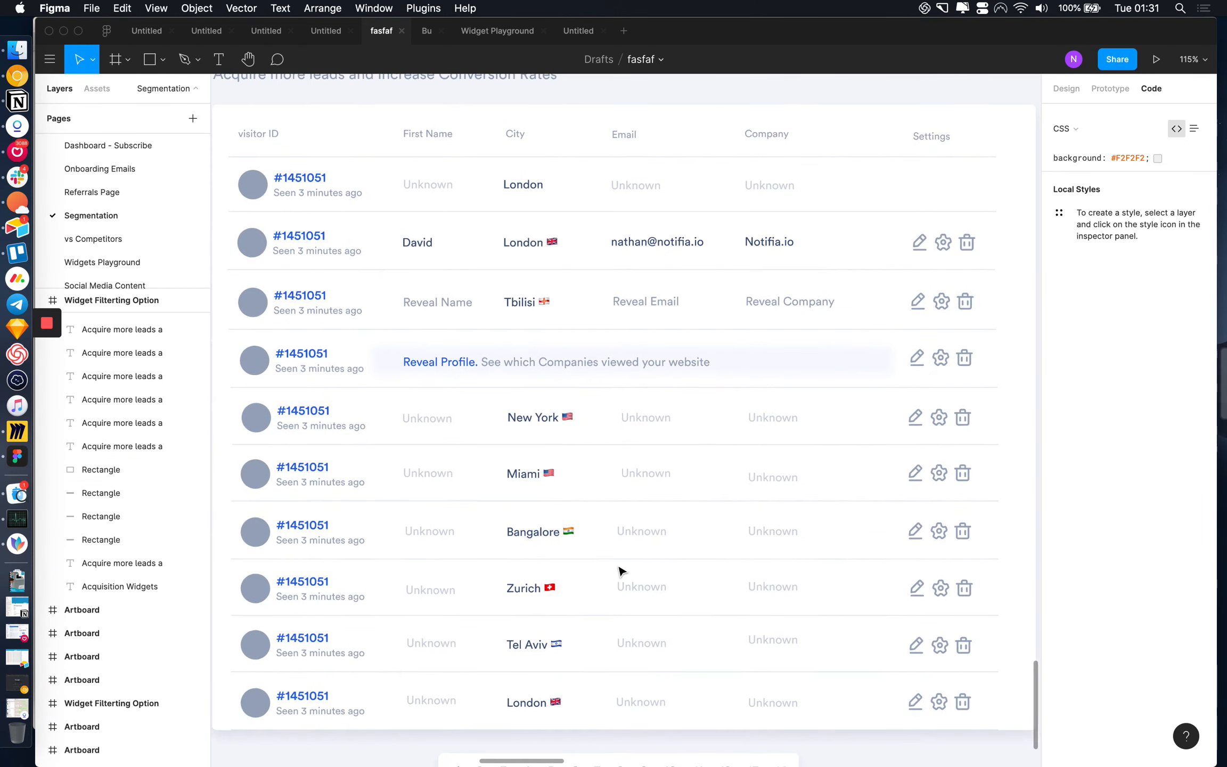
{"action": "scroll", "coordinate": [621, 571], "scroll_direction": "down", "scroll_amount": 2}
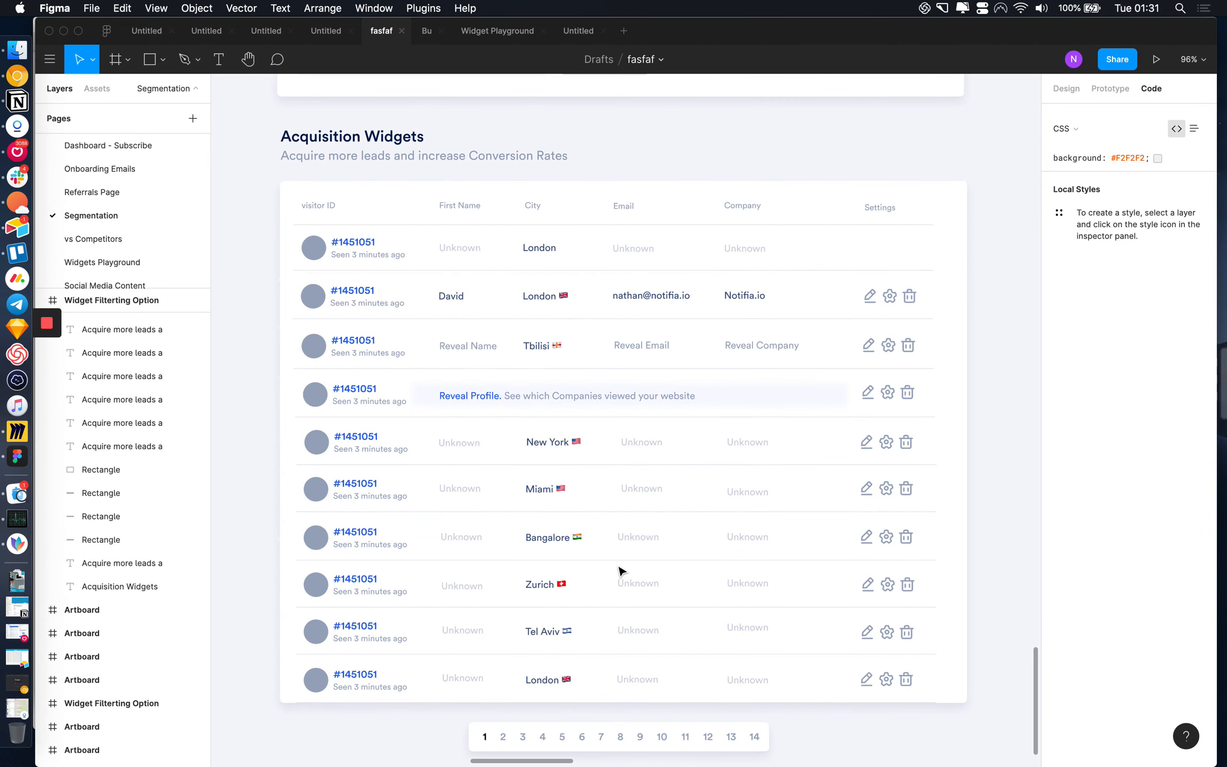
{"action": "scroll", "coordinate": [622, 571], "scroll_direction": "up", "scroll_amount": 1}
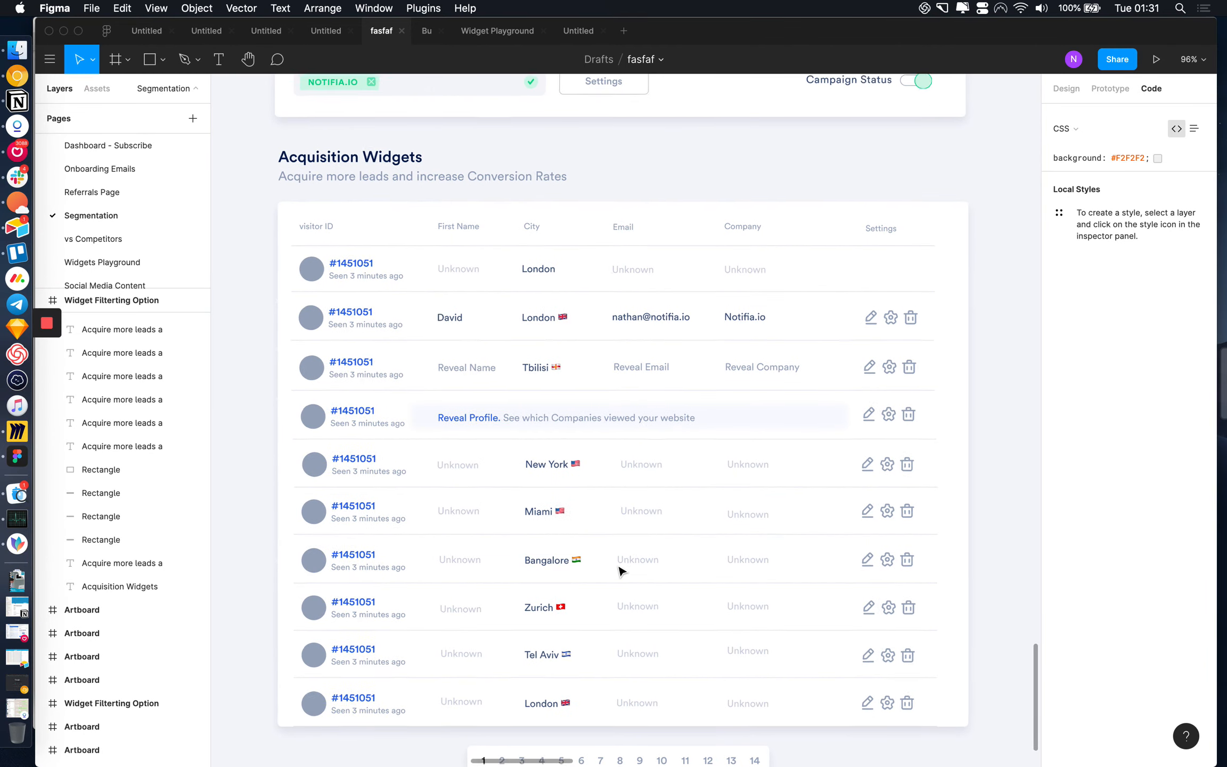
- Examine the Reveal Name, Reveal Email and Reveal Company placeholders in the Tbilisi row and the Reveal Profile row below it
{"action": "scroll", "coordinate": [621, 571], "scroll_direction": "up", "scroll_amount": 3}
{"action": "scroll", "coordinate": [622, 571], "scroll_direction": "up", "scroll_amount": 1}
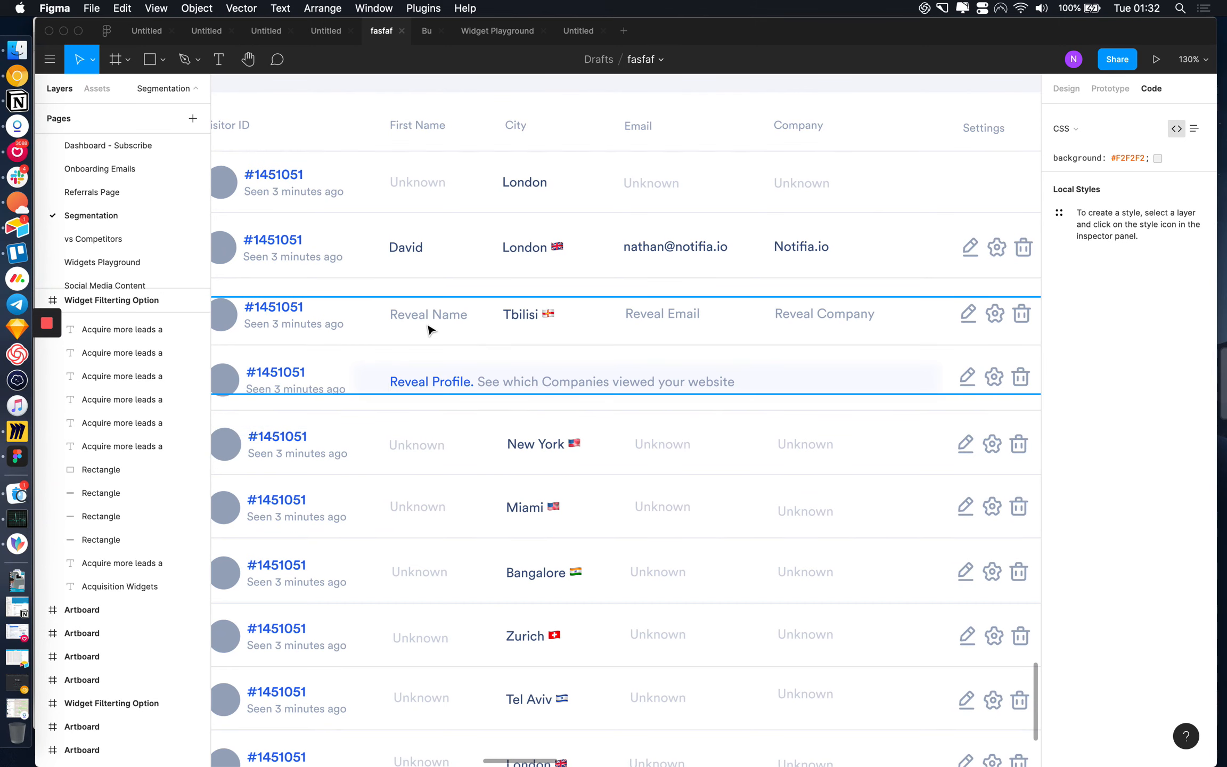
{"action": "scroll", "coordinate": [467, 340], "scroll_direction": "up", "scroll_amount": 3}
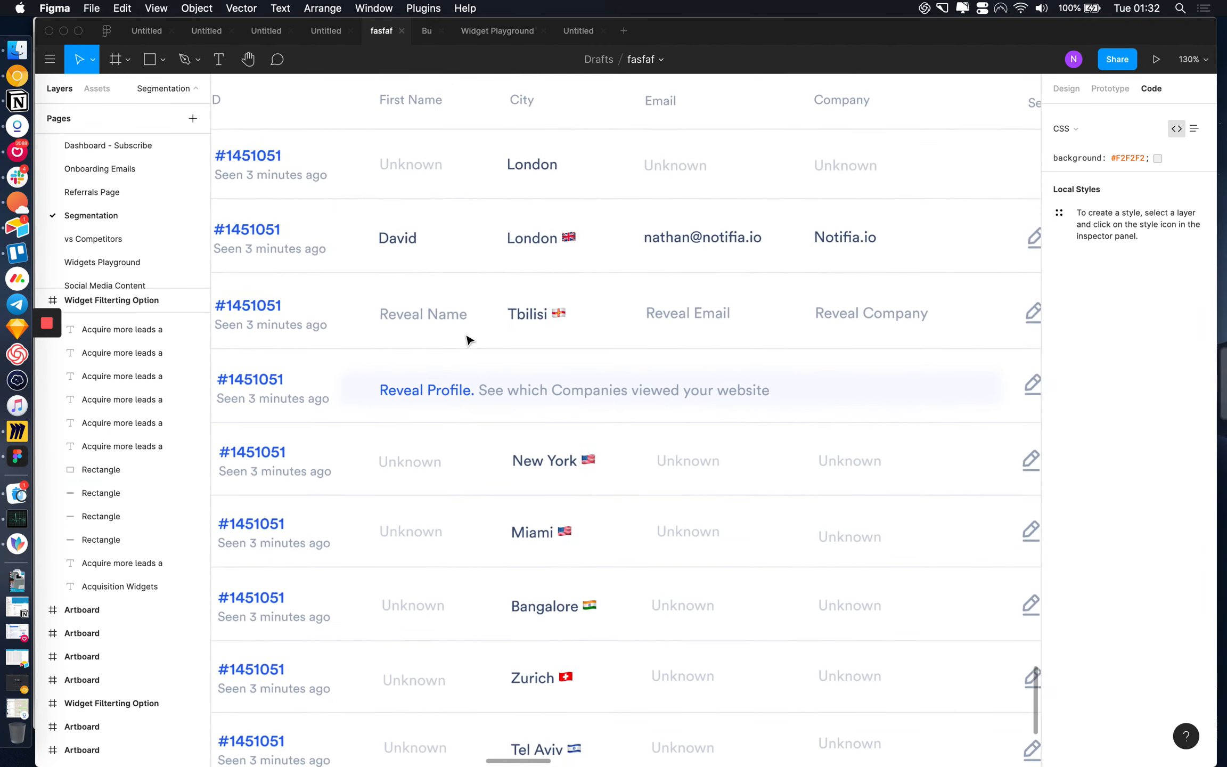
{"action": "scroll", "coordinate": [458, 368], "scroll_direction": "down", "scroll_amount": 3}
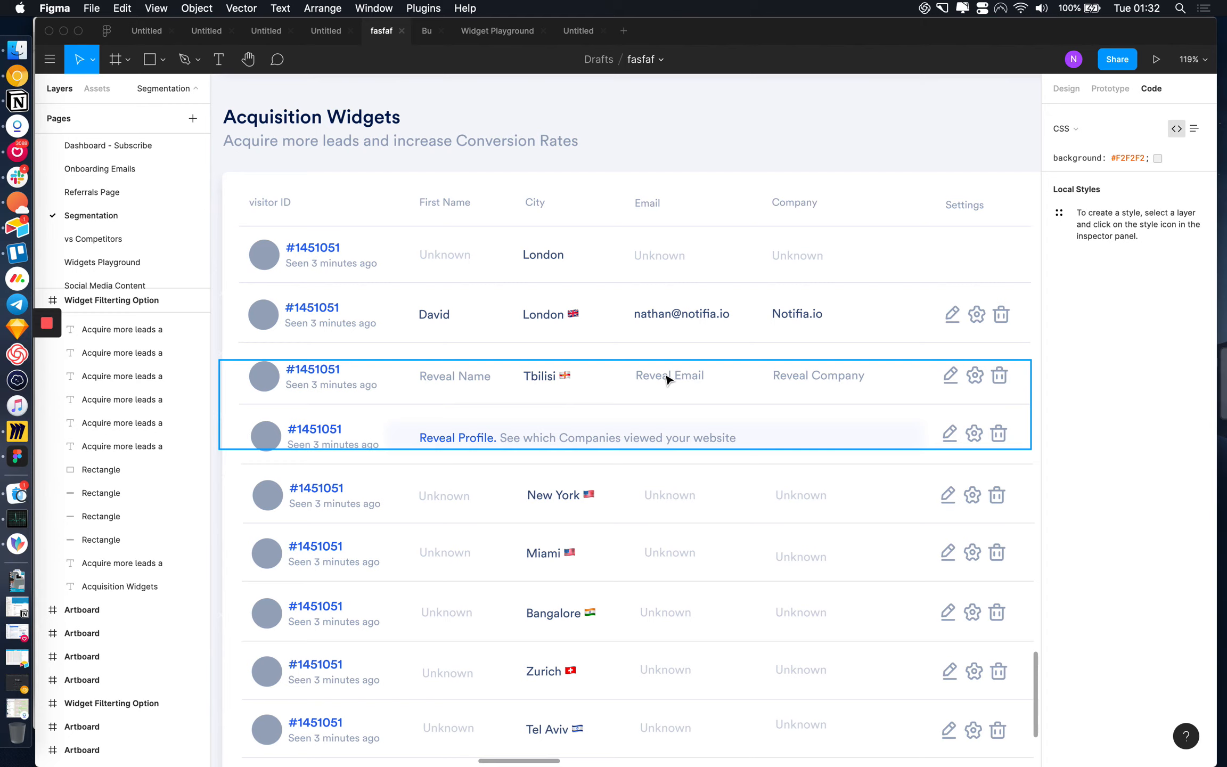
{"action": "left_click", "coordinate": [847, 393]}
{"action": "scroll", "coordinate": [818, 378], "scroll_direction": "down", "scroll_amount": 3}
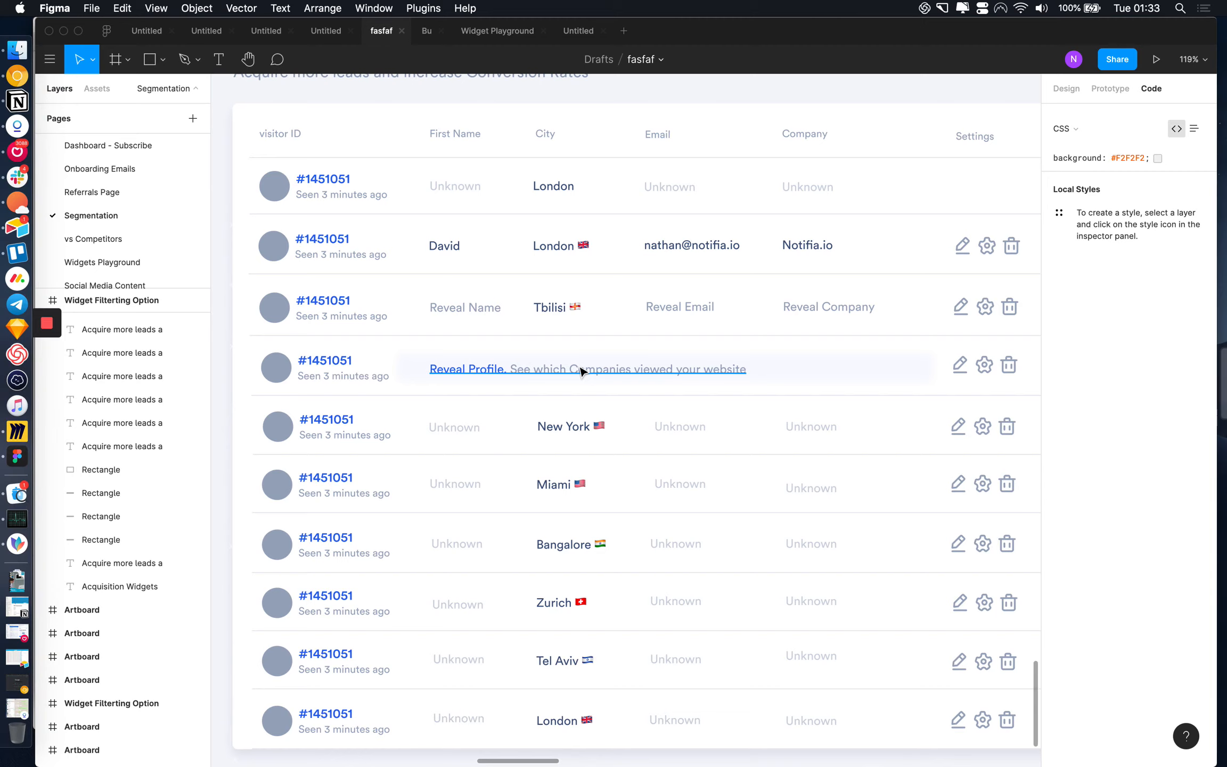
{"action": "scroll", "coordinate": [581, 371], "scroll_direction": "up", "scroll_amount": 5}
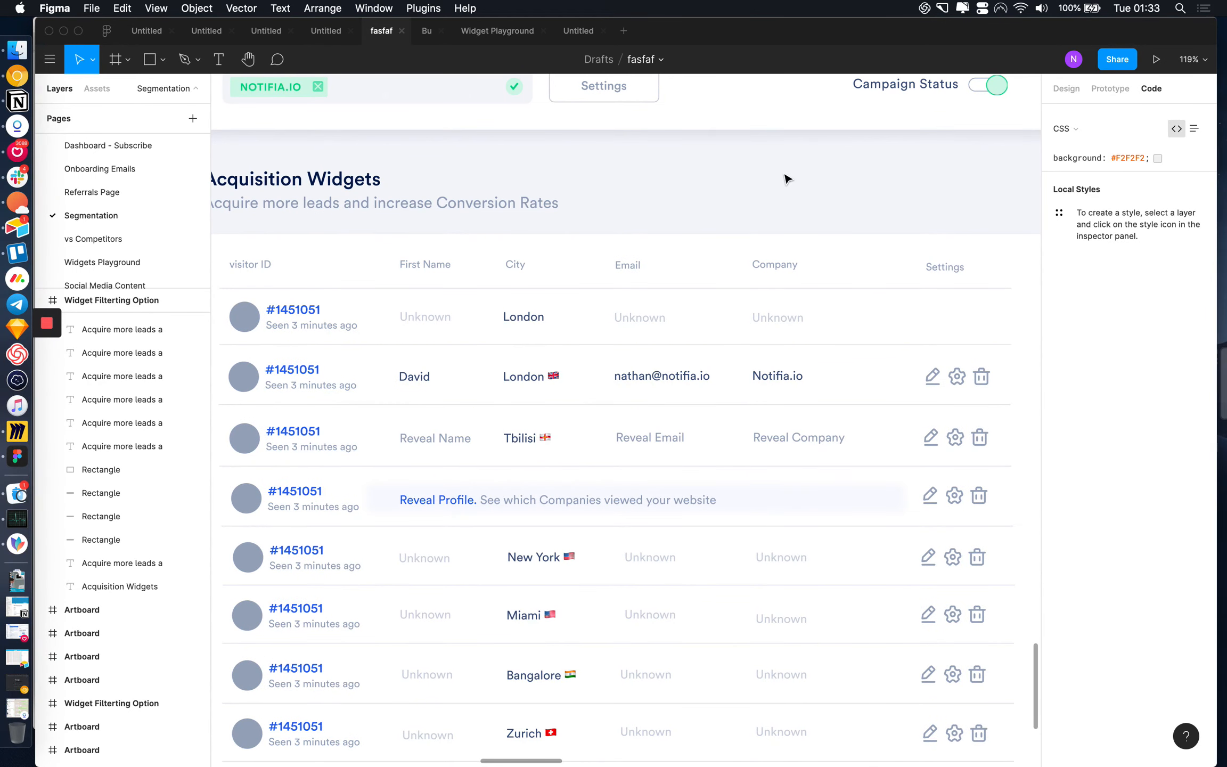
- Review the complete Audiences screen, from the blue header and visitor filters down to the table's pagination
{"action": "scroll", "coordinate": [778, 177], "scroll_direction": "down", "scroll_amount": 10}
{"action": "scroll", "coordinate": [787, 178], "scroll_direction": "down", "scroll_amount": 5}
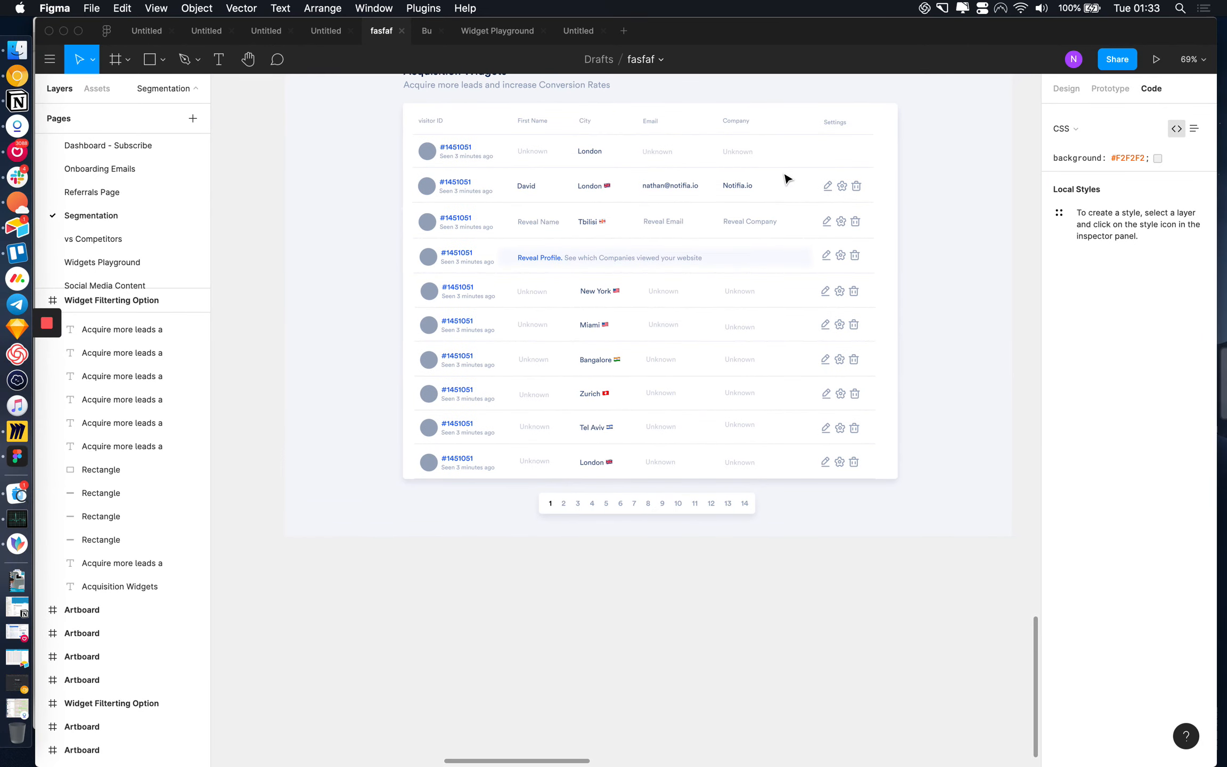
{"action": "scroll", "coordinate": [788, 179], "scroll_direction": "up", "scroll_amount": 10}
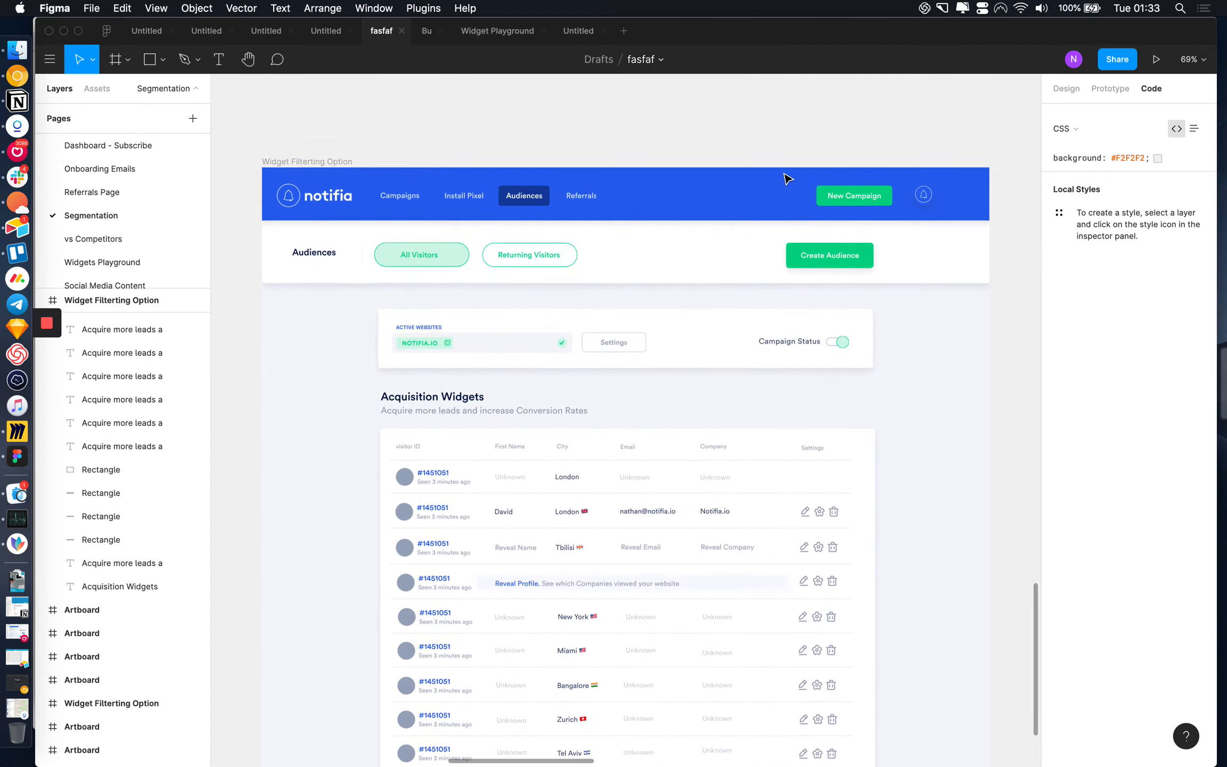
{"action": "scroll", "coordinate": [787, 178], "scroll_direction": "down", "scroll_amount": 5}
{"action": "scroll", "coordinate": [787, 179], "scroll_direction": "down", "scroll_amount": 3}
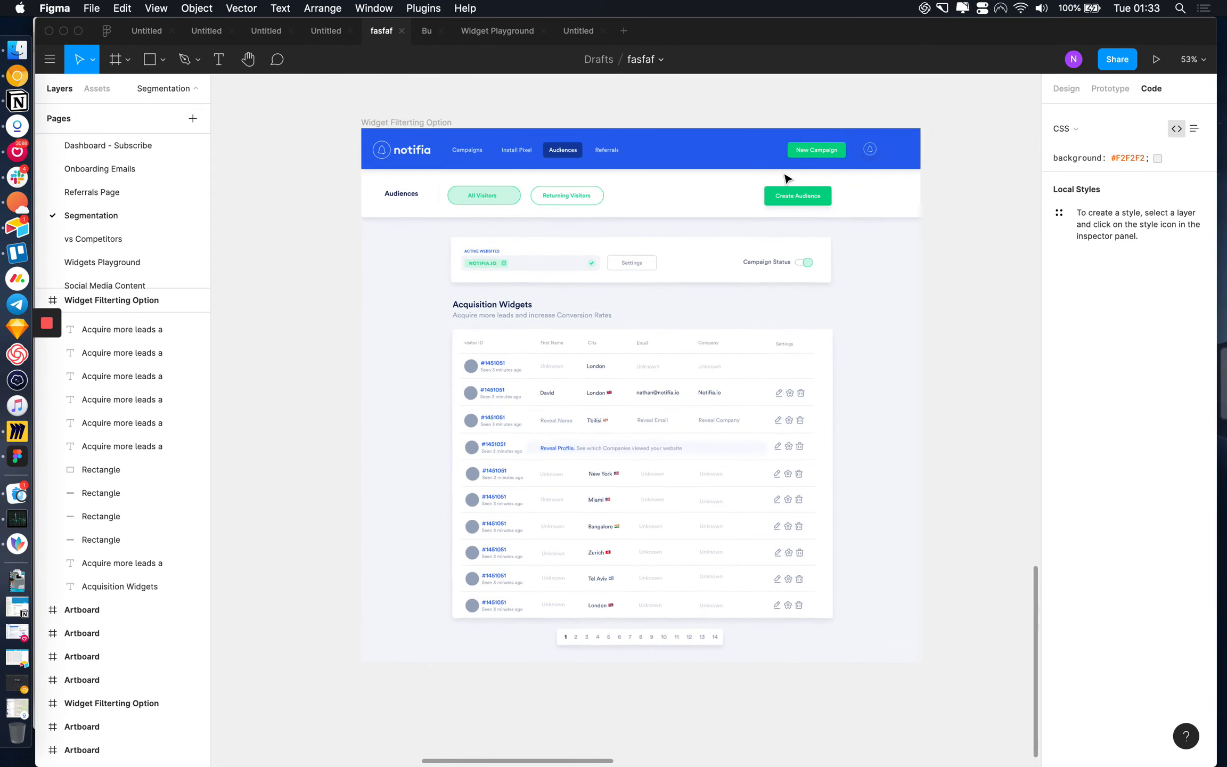
{"action": "scroll", "coordinate": [787, 178], "scroll_direction": "up", "scroll_amount": 3}
{"action": "scroll", "coordinate": [781, 168], "scroll_direction": "up", "scroll_amount": 2}
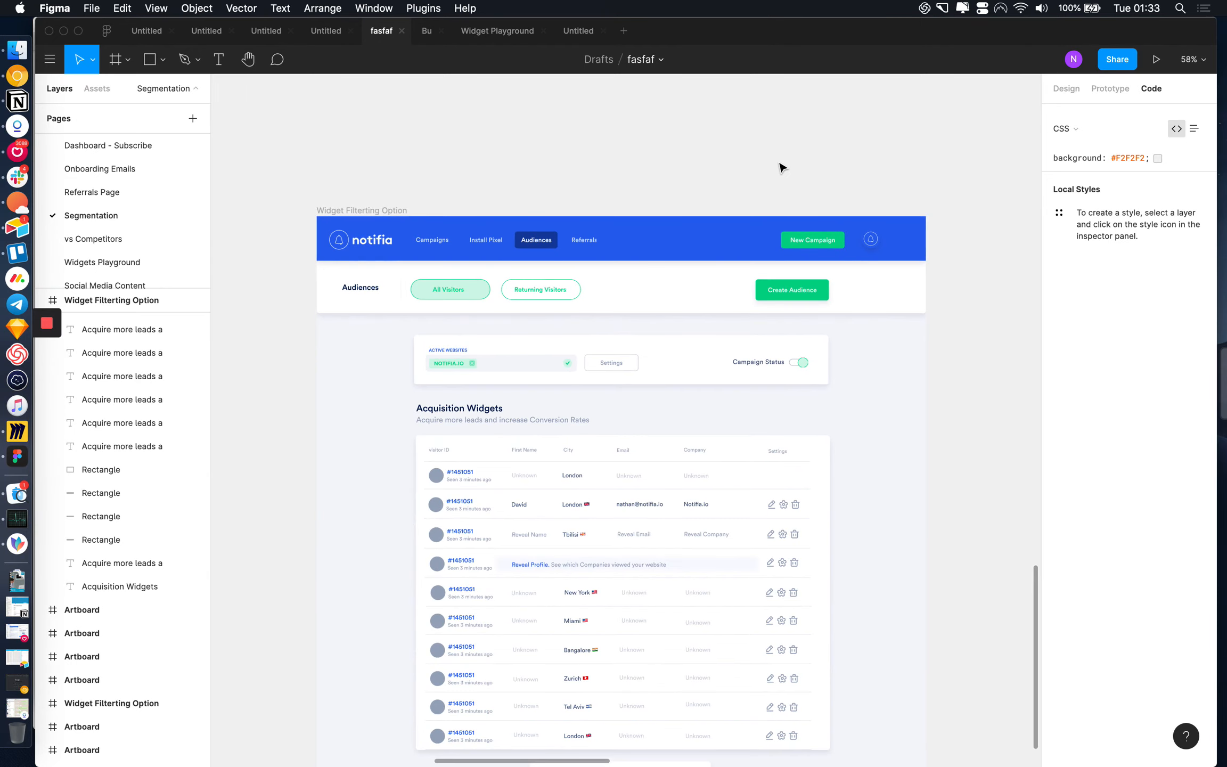
{"action": "scroll", "coordinate": [781, 168], "scroll_direction": "down", "scroll_amount": 1}
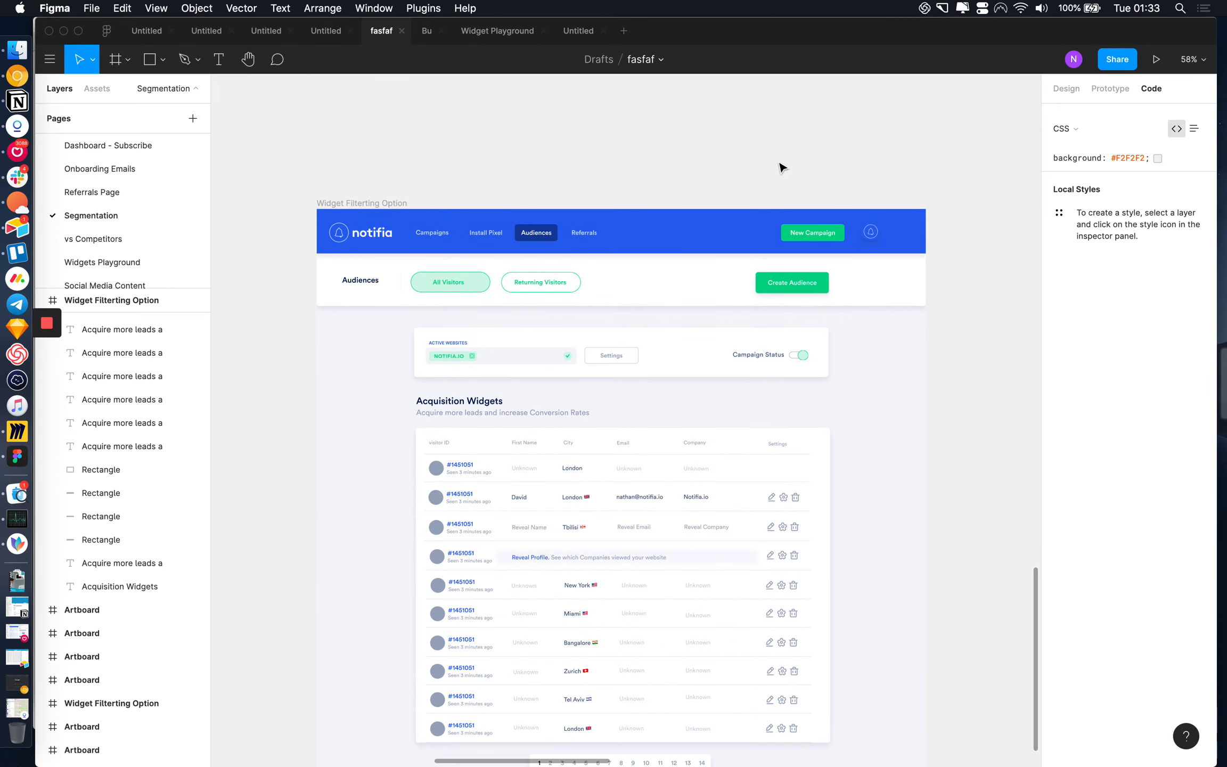
{"action": "scroll", "coordinate": [780, 167], "scroll_direction": "down", "scroll_amount": 5}
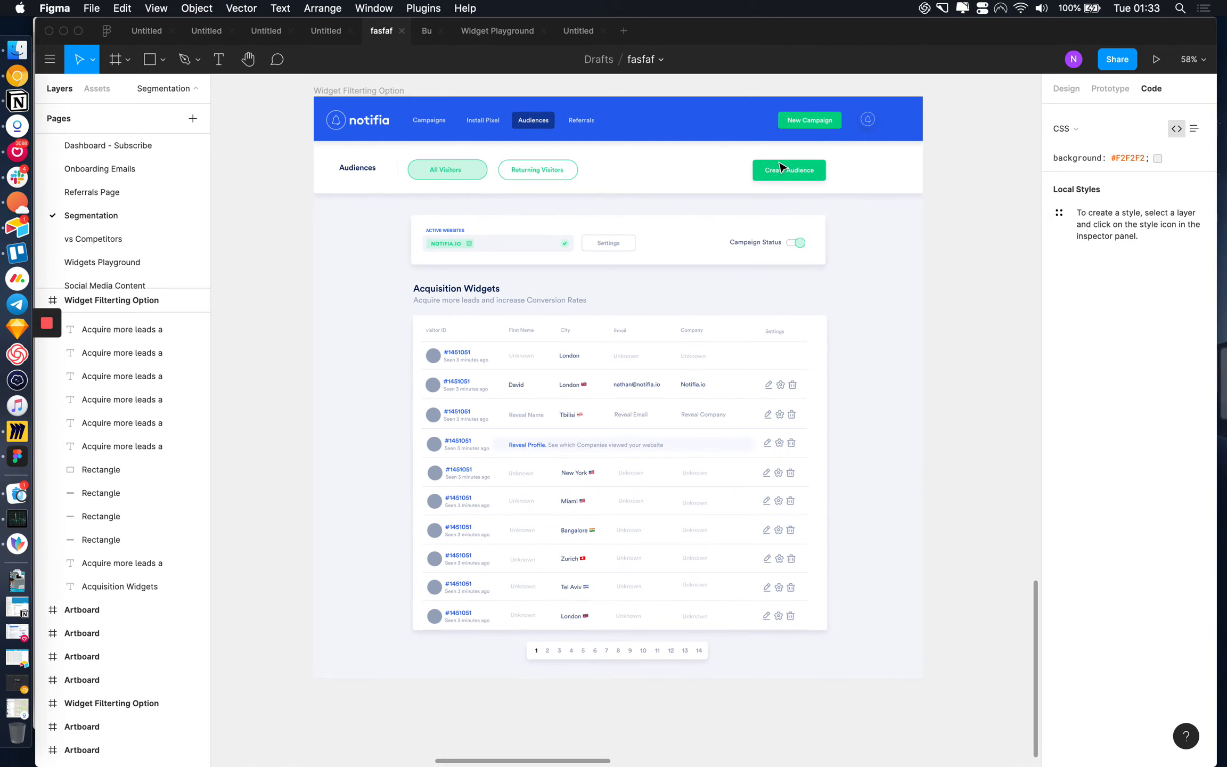
- Examine the Reveal Profile row again, along with the pagination and the Active Websites bar with its Settings and Campaign Status controls
{"action": "scroll", "coordinate": [780, 168], "scroll_direction": "up", "scroll_amount": 5}
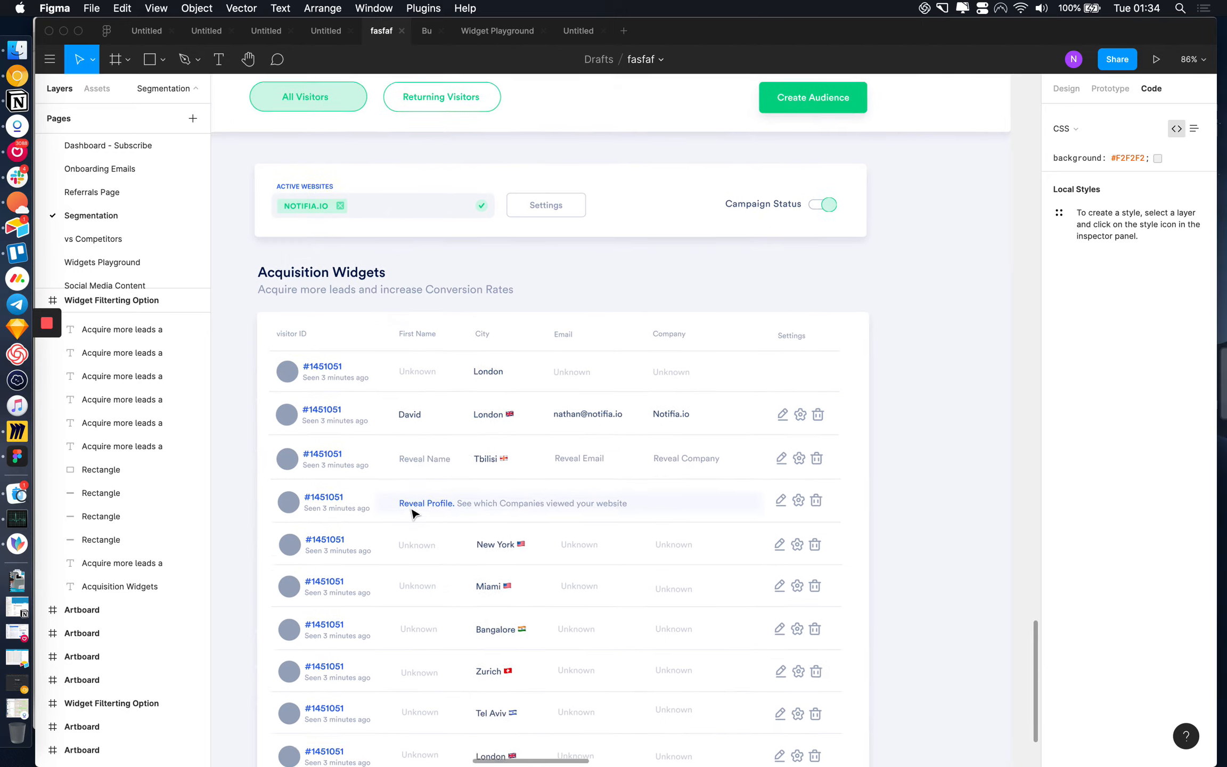
{"action": "scroll", "coordinate": [413, 512], "scroll_direction": "down", "scroll_amount": 5}
{"action": "scroll", "coordinate": [412, 513], "scroll_direction": "up", "scroll_amount": 8}
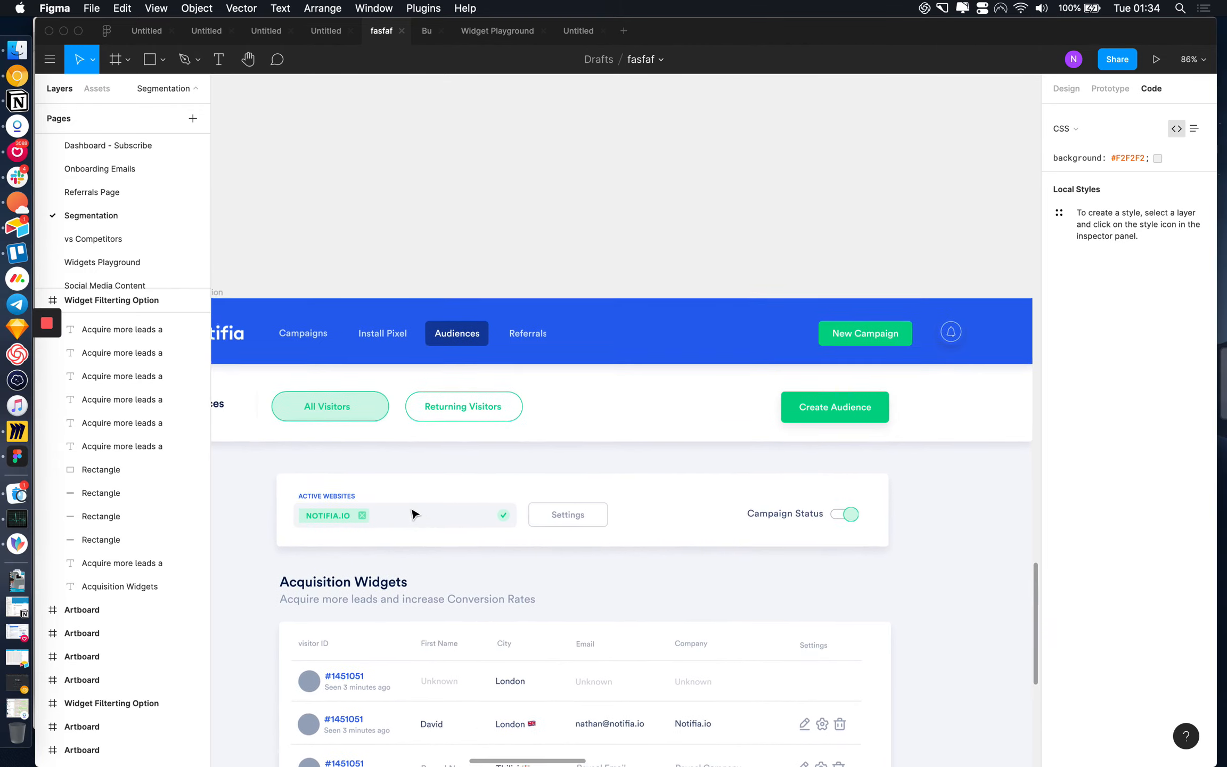
{"action": "scroll", "coordinate": [414, 512], "scroll_direction": "down", "scroll_amount": 10}
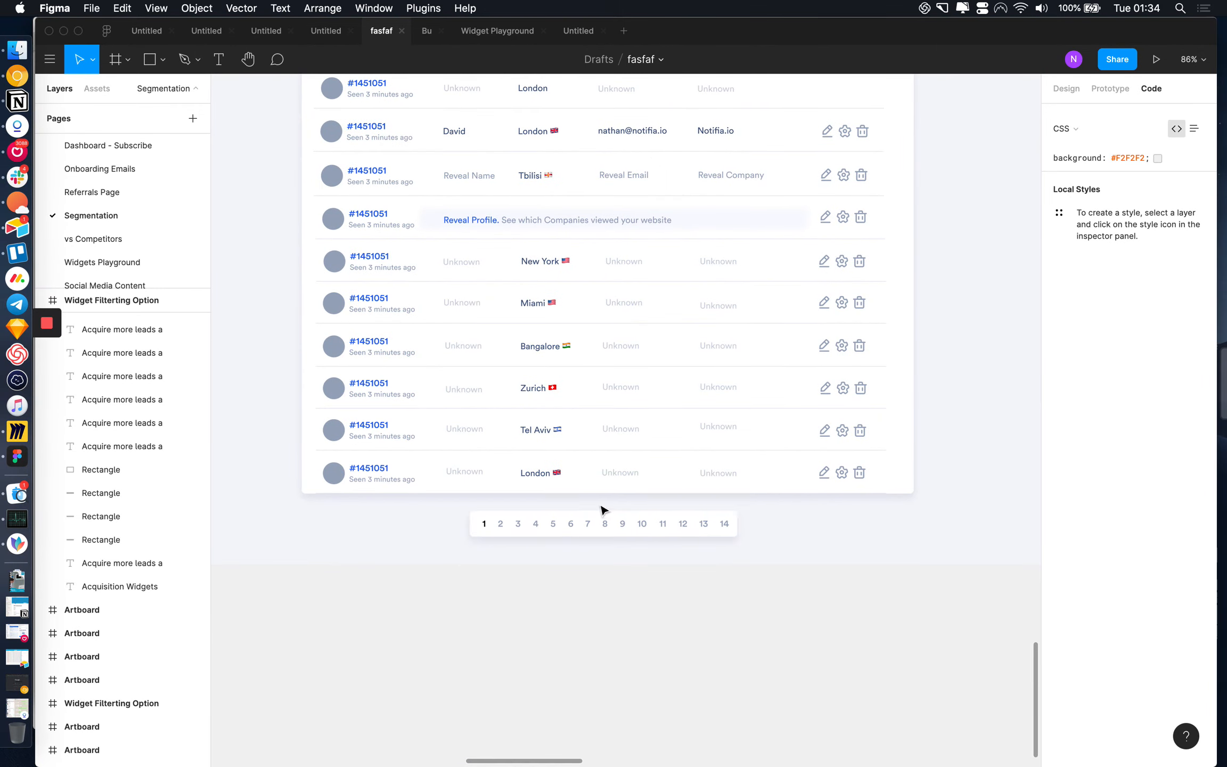
{"action": "scroll", "coordinate": [570, 400], "scroll_direction": "up", "scroll_amount": 3}
{"action": "scroll", "coordinate": [579, 363], "scroll_direction": "up", "scroll_amount": 3}
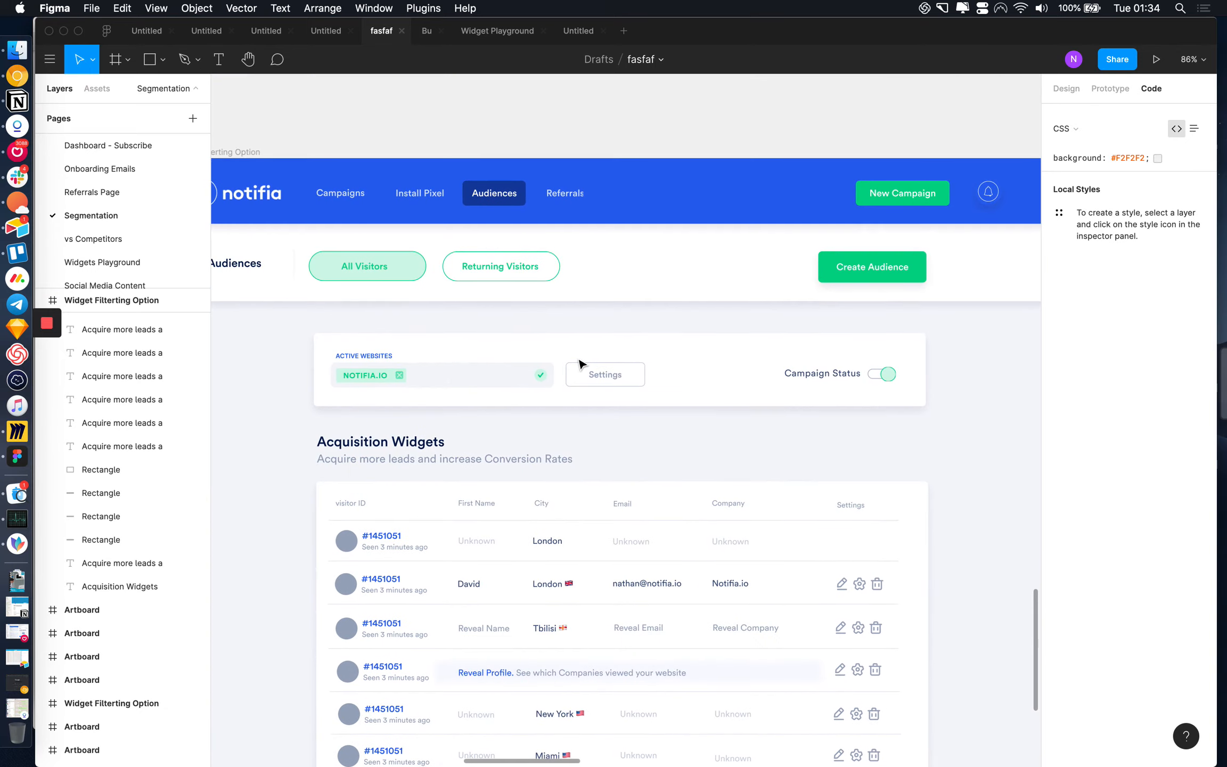
{"action": "scroll", "coordinate": [581, 362], "scroll_direction": "up", "scroll_amount": 6}
{"action": "scroll", "coordinate": [580, 363], "scroll_direction": "down", "scroll_amount": 5}
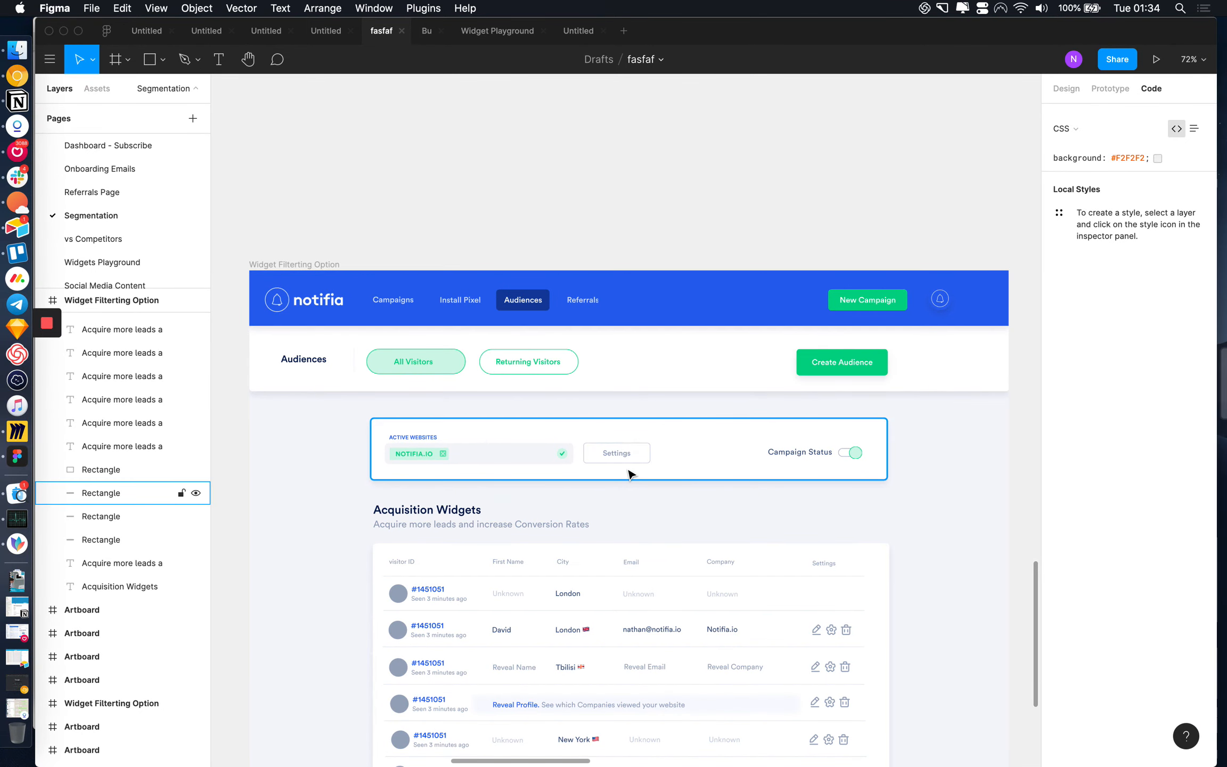
- Browse the file's page list from Landing Page to Social Media Content, staying on the Segmentation page
{"action": "scroll", "coordinate": [630, 473], "scroll_direction": "down", "scroll_amount": 4}
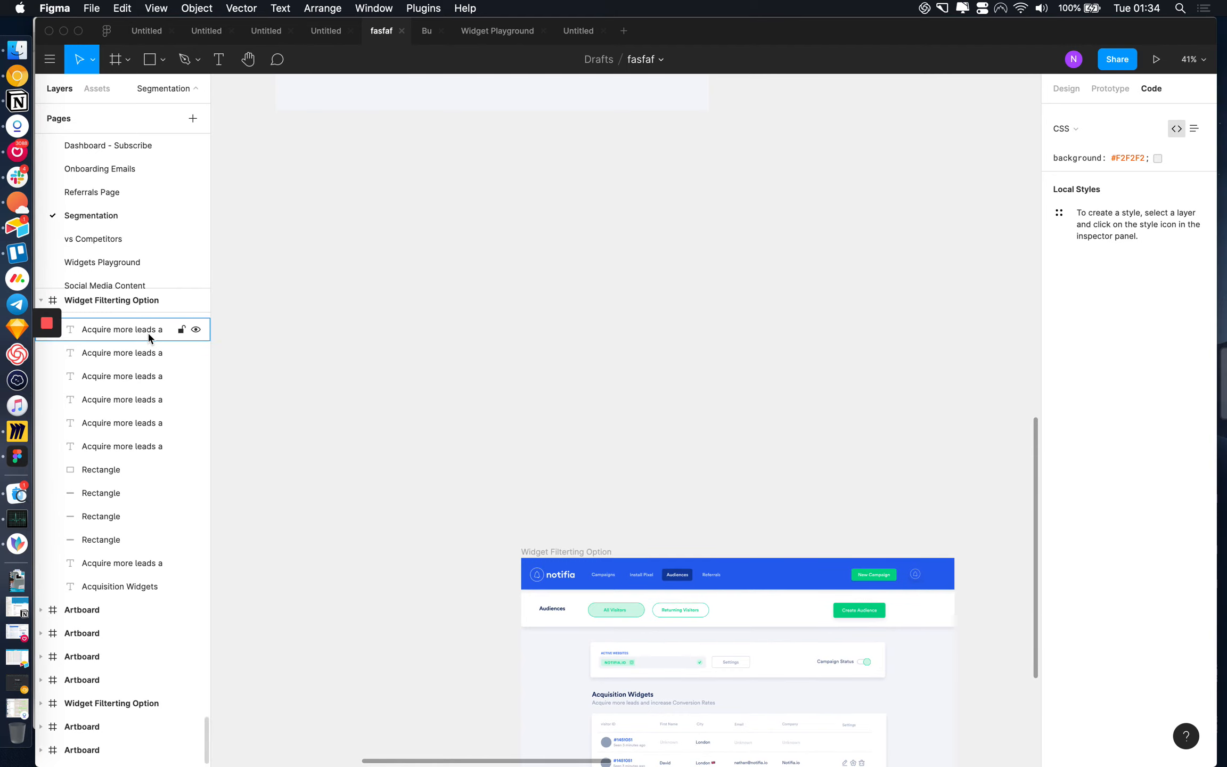
{"action": "scroll", "coordinate": [148, 333], "scroll_direction": "up", "scroll_amount": 3}
{"action": "scroll", "coordinate": [131, 248], "scroll_direction": "up", "scroll_amount": 1}
{"action": "scroll", "coordinate": [132, 250], "scroll_direction": "up", "scroll_amount": 6}
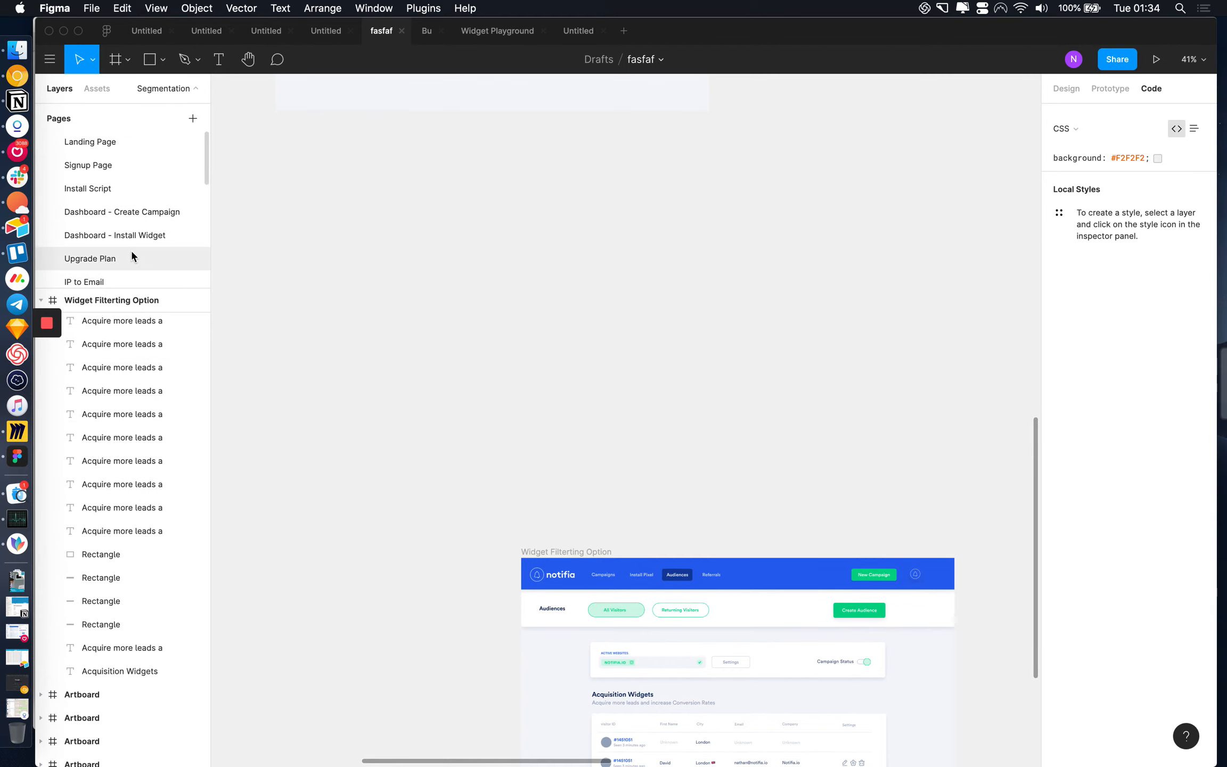
{"action": "scroll", "coordinate": [132, 251], "scroll_direction": "down", "scroll_amount": 3}
{"action": "scroll", "coordinate": [132, 255], "scroll_direction": "down", "scroll_amount": 4}
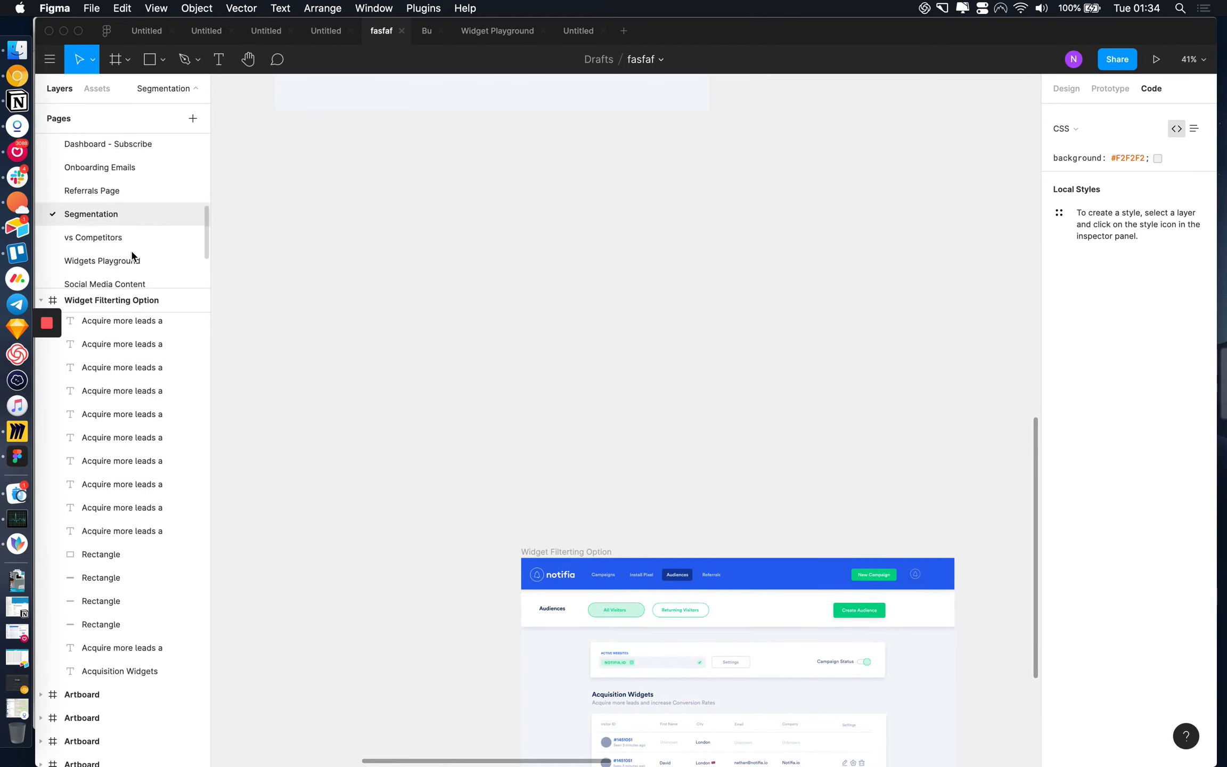
- Survey all the artboards on the Segmentation page in an overview of the canvas
{"action": "scroll", "coordinate": [392, 322], "scroll_direction": "down", "scroll_amount": 4}
{"action": "scroll", "coordinate": [393, 322], "scroll_direction": "down", "scroll_amount": 5}
{"action": "scroll", "coordinate": [392, 323], "scroll_direction": "left", "scroll_amount": 4}
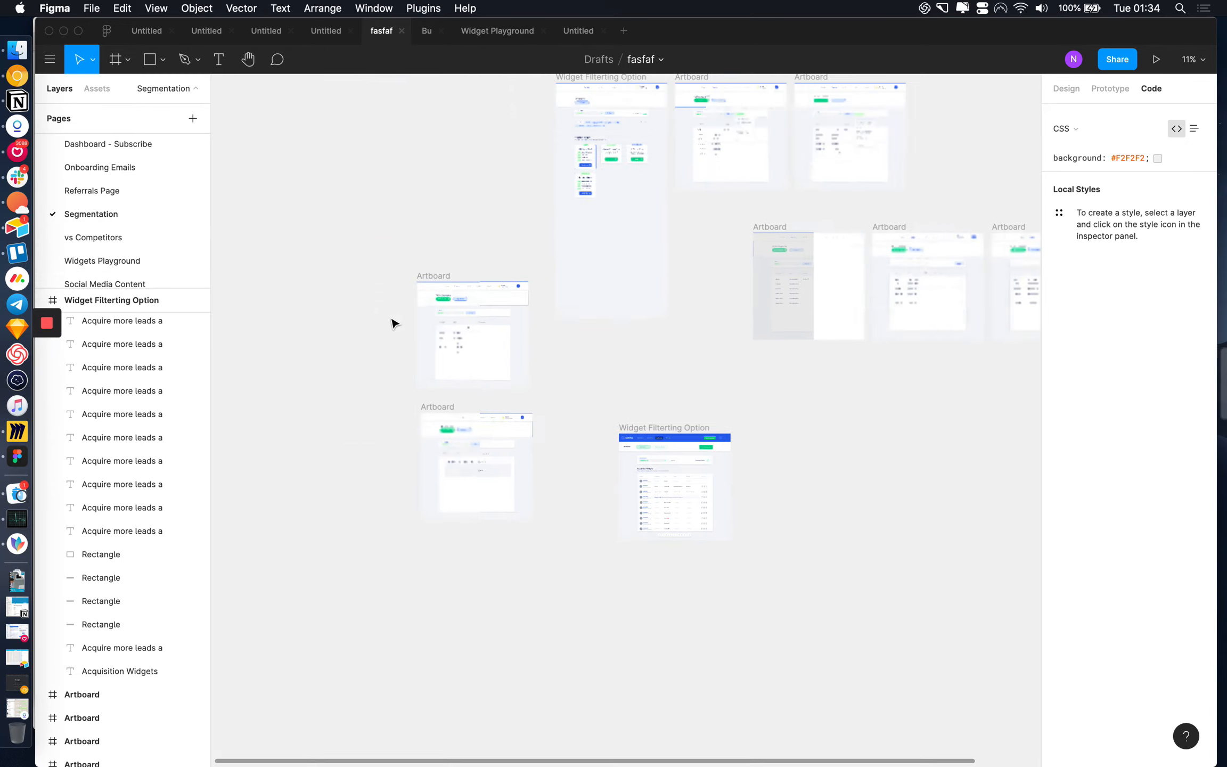
{"action": "scroll", "coordinate": [393, 322], "scroll_direction": "up", "scroll_amount": 3}
{"action": "scroll", "coordinate": [392, 323], "scroll_direction": "right", "scroll_amount": 4}
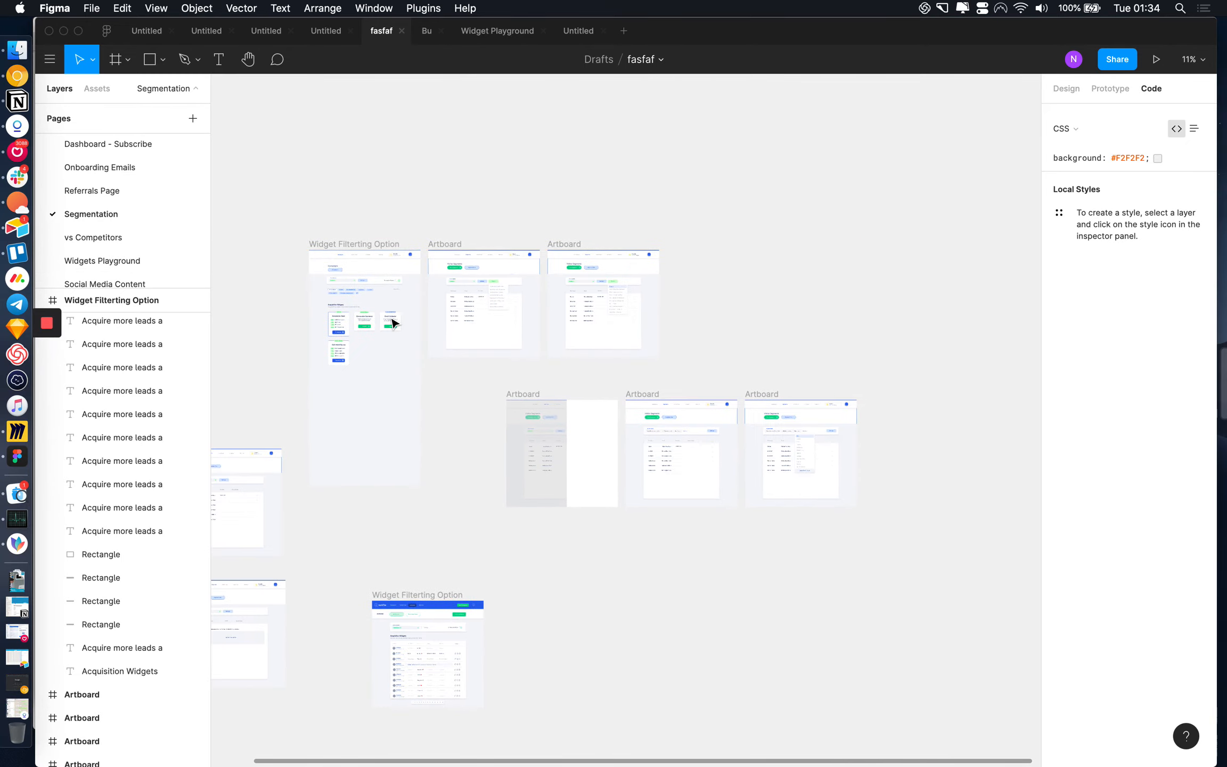
- Examine the Plugins dropdown on the visitor segments artboard, including its Clearbit enrichment and segment sync options
{"action": "scroll", "coordinate": [583, 282], "scroll_direction": "up", "scroll_amount": 10}
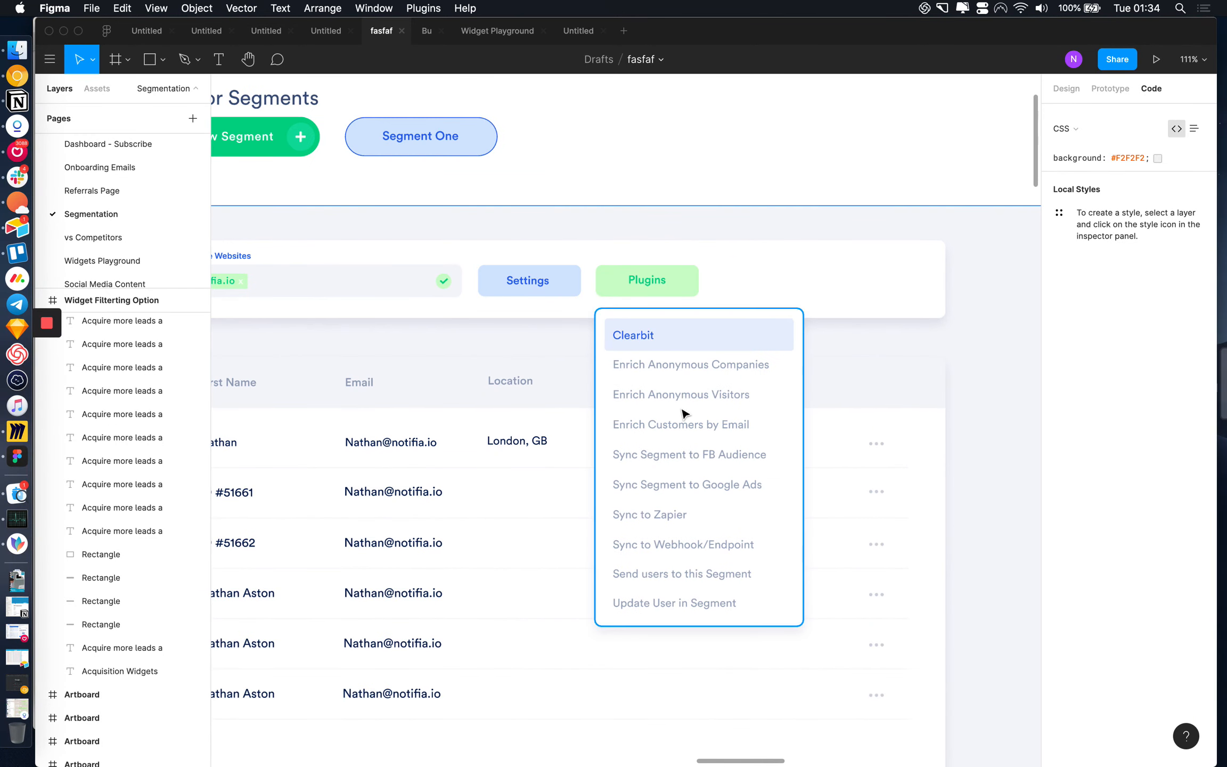
{"action": "scroll", "coordinate": [722, 416], "scroll_direction": "down", "scroll_amount": 3}
{"action": "scroll", "coordinate": [572, 471], "scroll_direction": "up", "scroll_amount": 2}
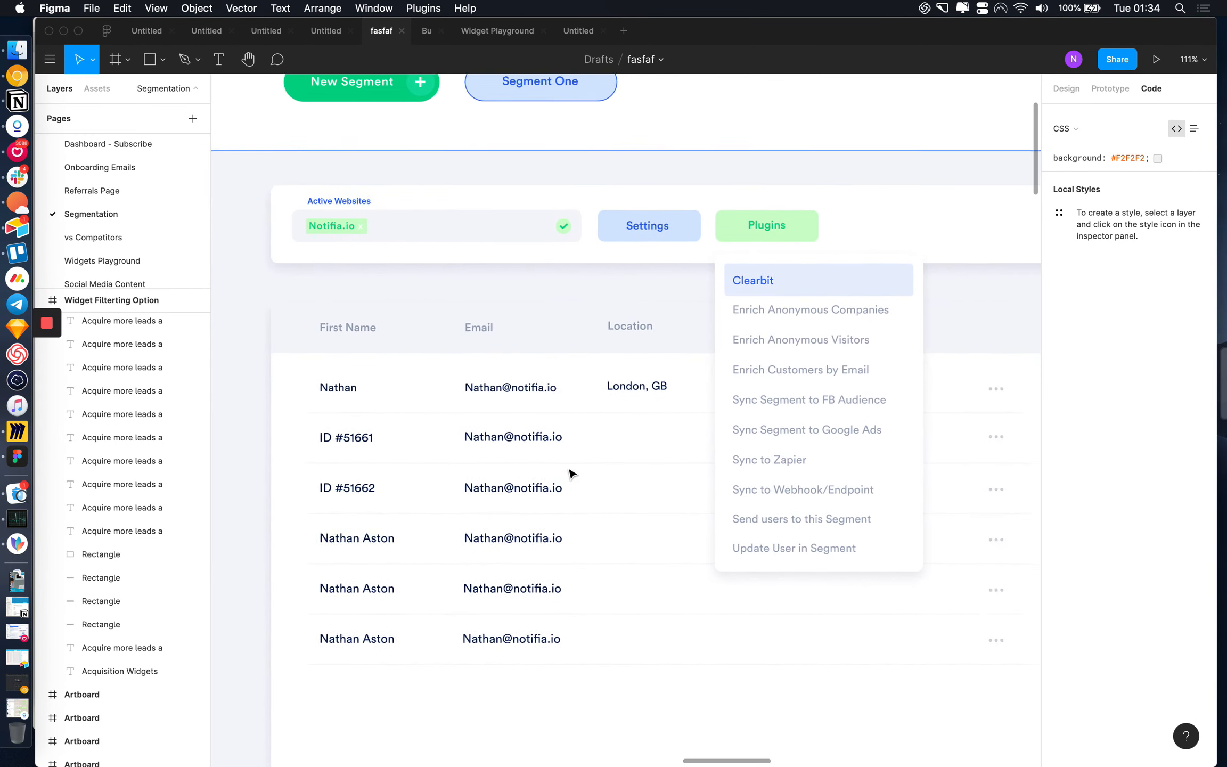
{"action": "scroll", "coordinate": [572, 471], "scroll_direction": "right", "scroll_amount": 2}
{"action": "left_click", "coordinate": [647, 589]}
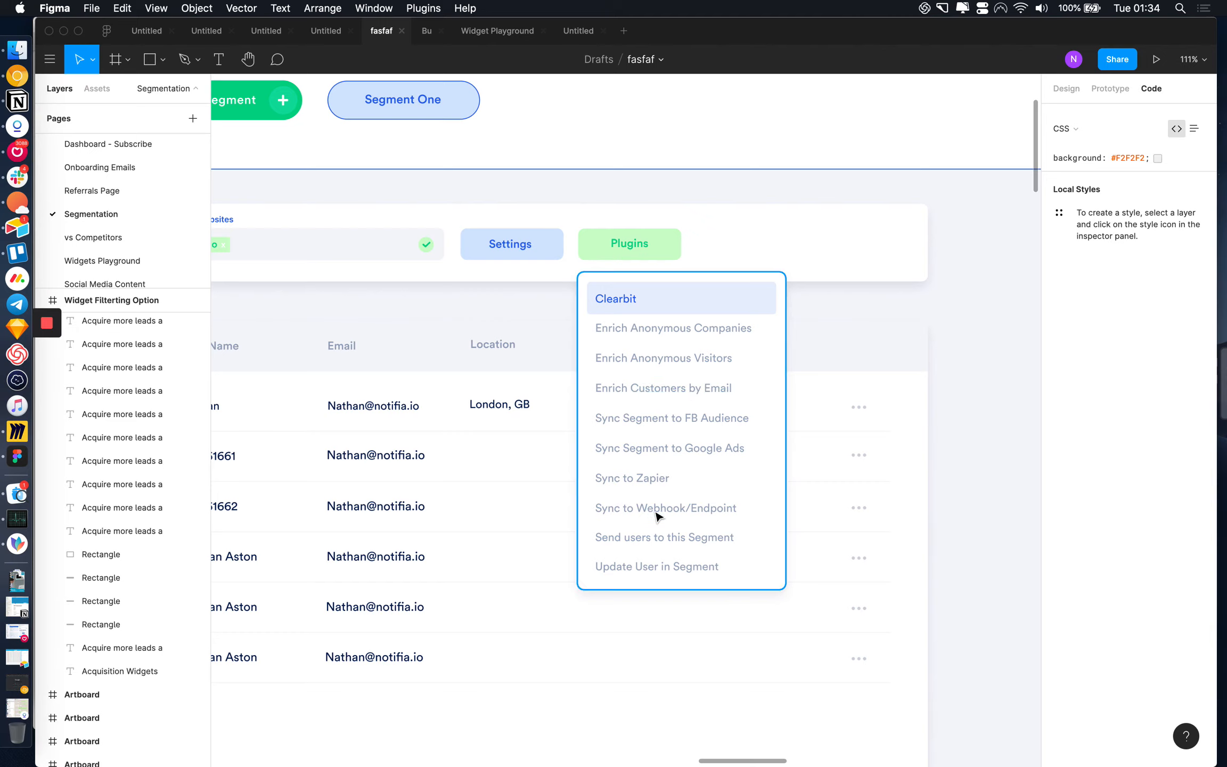
- Examine the Notifia Audiences artboard, including its All Visitors and Returning Visitors filters and the visitor table
{"action": "scroll", "coordinate": [690, 525], "scroll_direction": "down", "scroll_amount": 1}
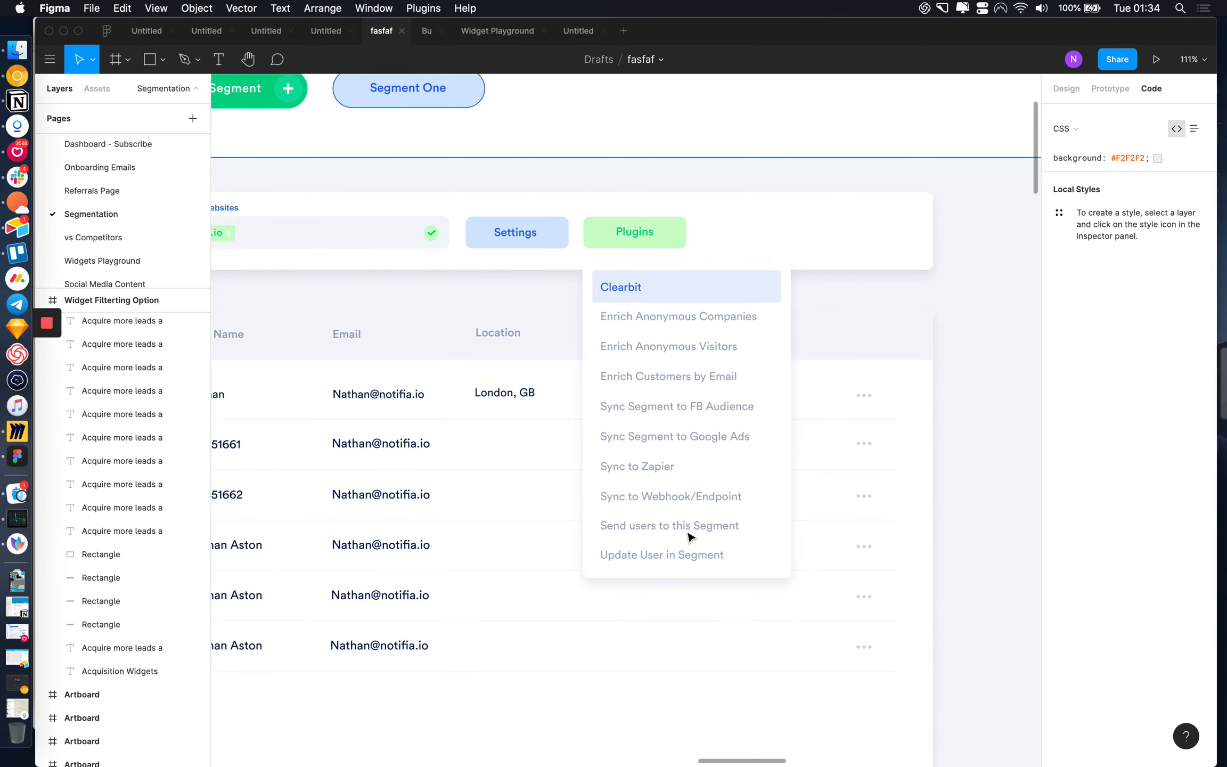
{"action": "scroll", "coordinate": [687, 546], "scroll_direction": "down", "scroll_amount": 10}
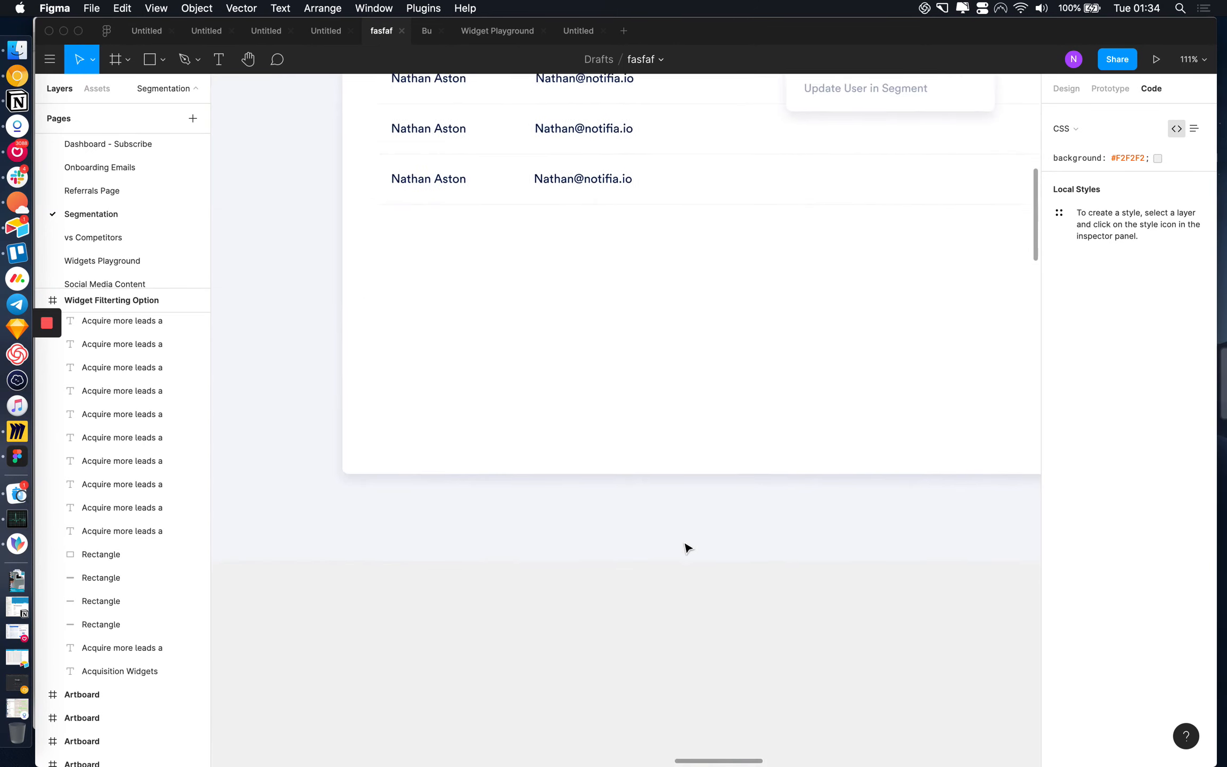
{"action": "scroll", "coordinate": [687, 548], "scroll_direction": "down", "scroll_amount": 5}
{"action": "scroll", "coordinate": [687, 547], "scroll_direction": "down", "scroll_amount": 10}
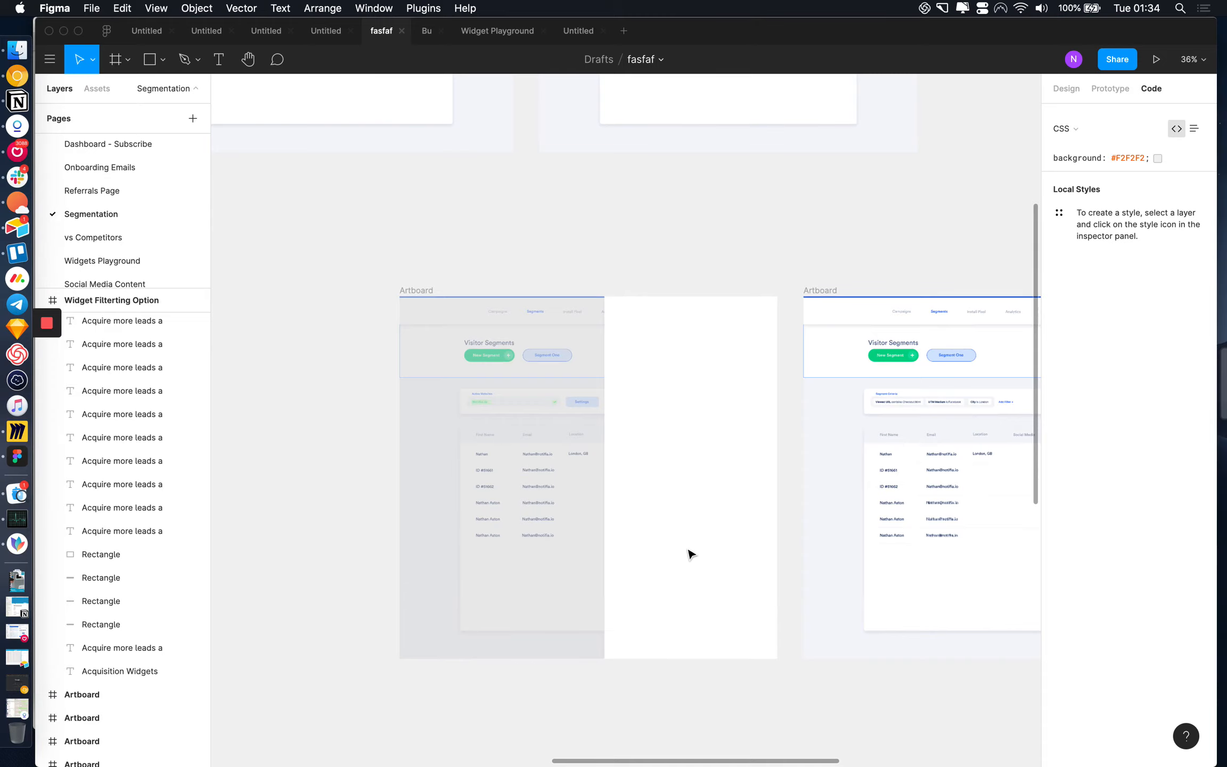
{"action": "scroll", "coordinate": [689, 554], "scroll_direction": "down", "scroll_amount": 5}
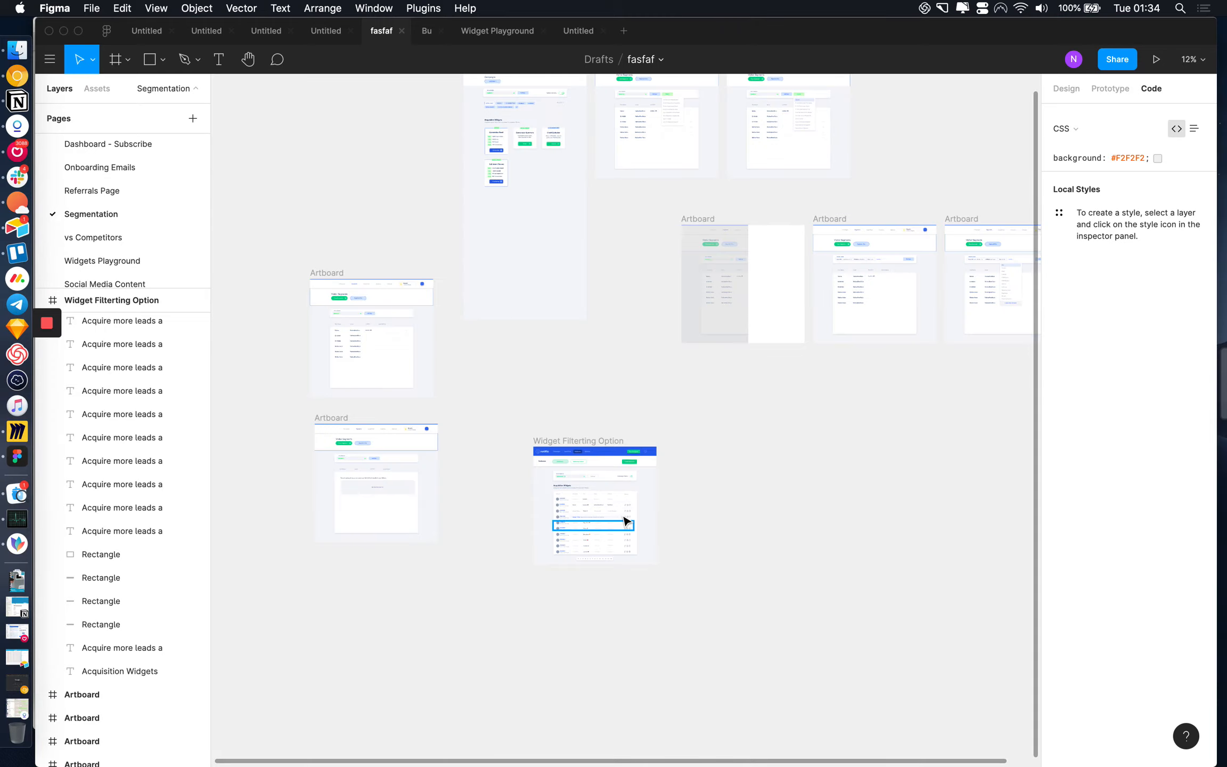
{"action": "scroll", "coordinate": [626, 520], "scroll_direction": "up", "scroll_amount": 5}
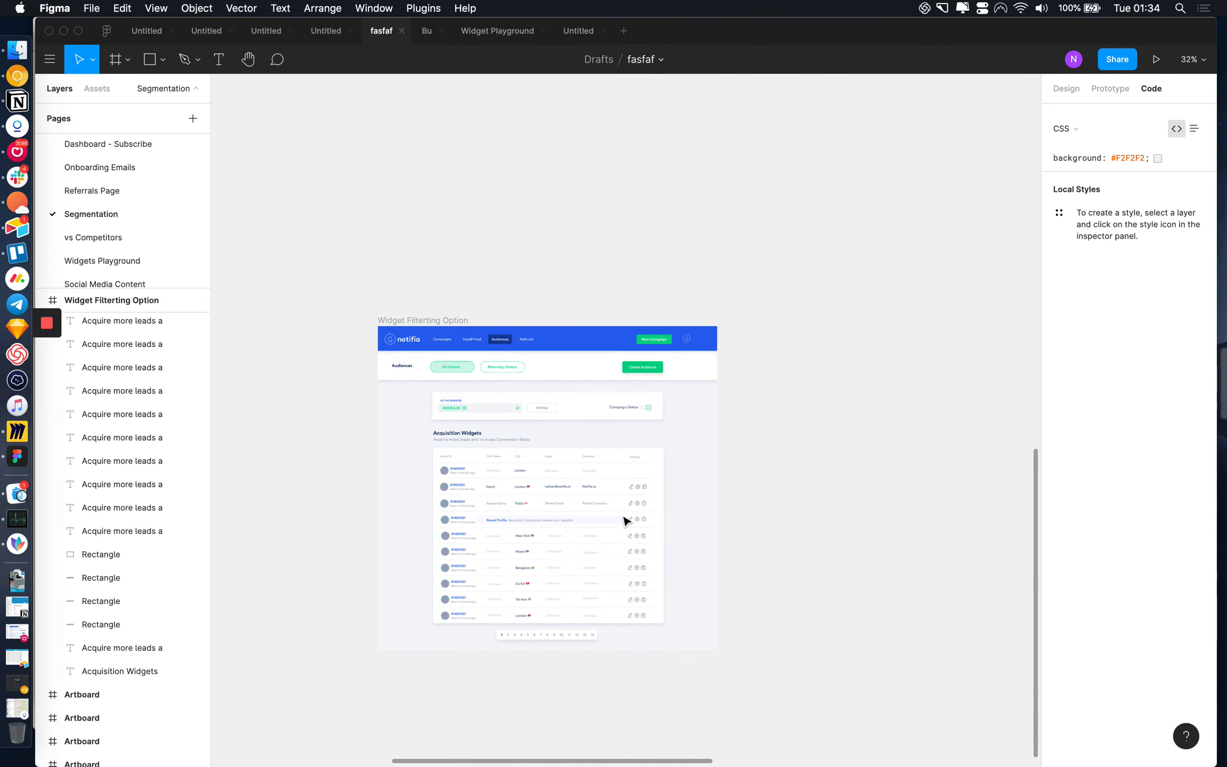
{"action": "scroll", "coordinate": [626, 519], "scroll_direction": "up", "scroll_amount": 5}
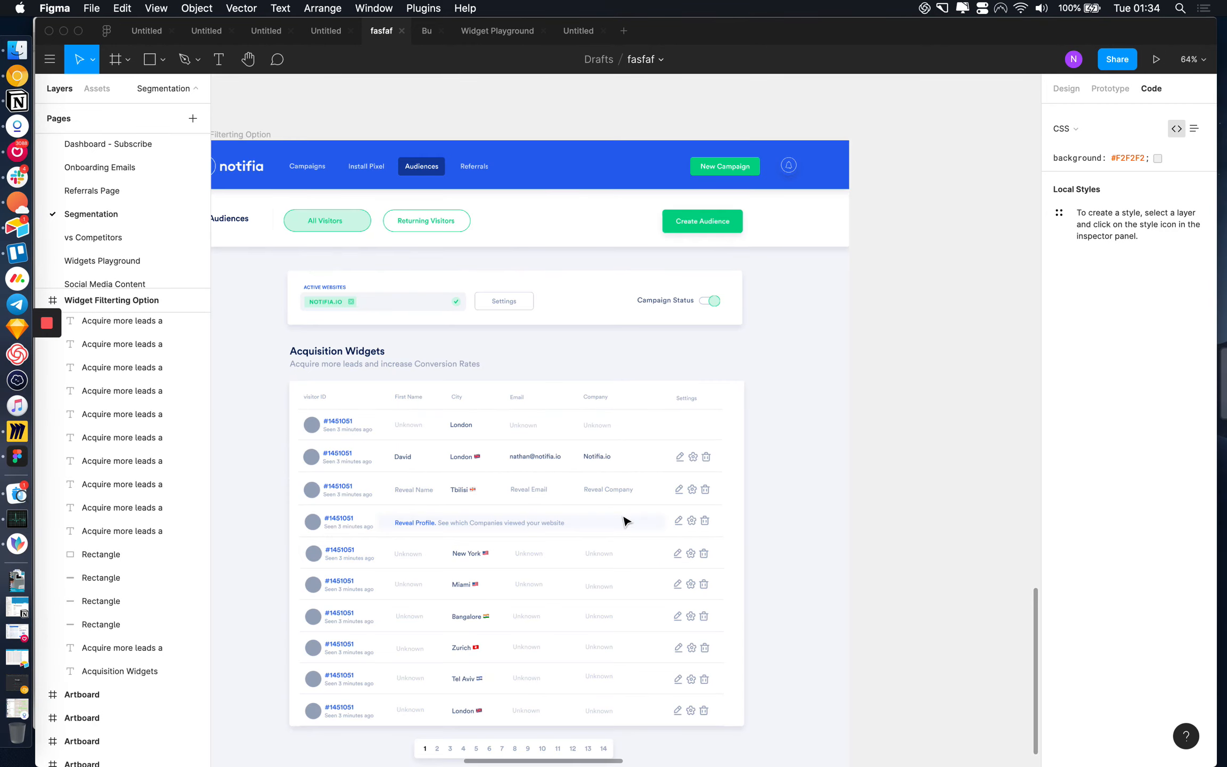
{"action": "scroll", "coordinate": [626, 519], "scroll_direction": "down", "scroll_amount": 2}
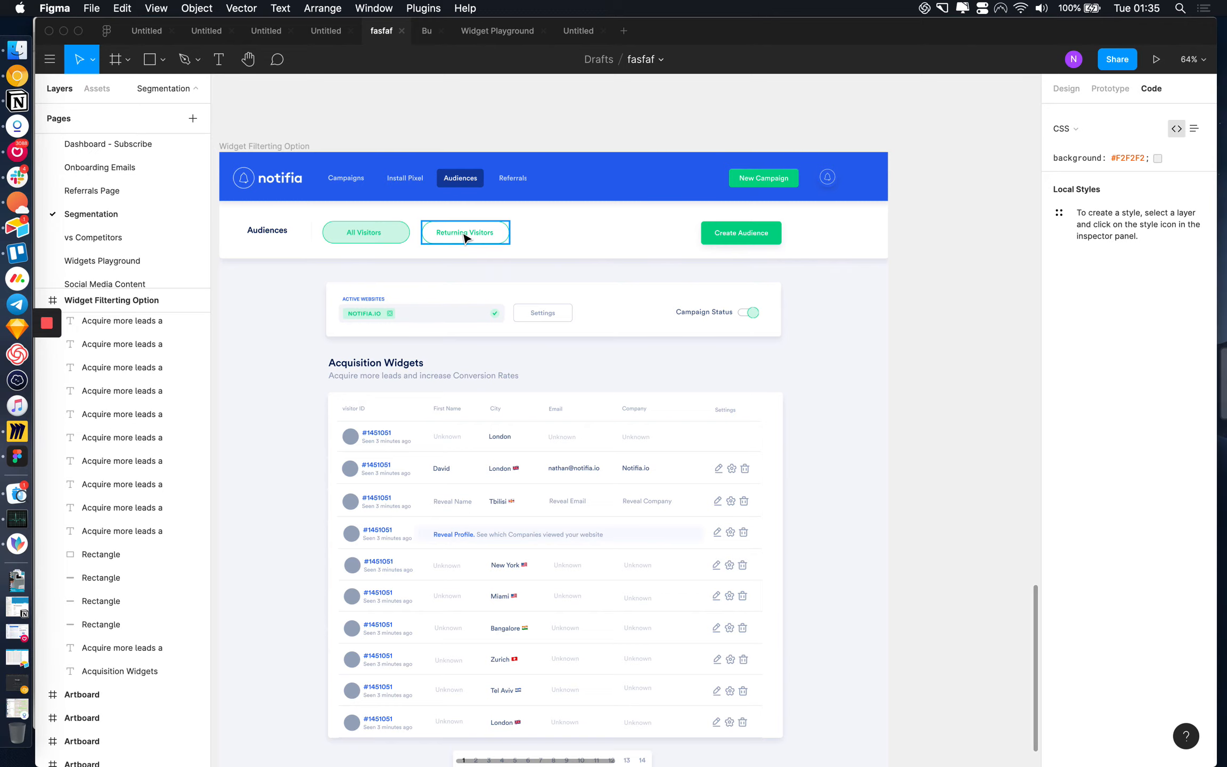
{"action": "scroll", "coordinate": [464, 238], "scroll_direction": "down", "scroll_amount": 5}
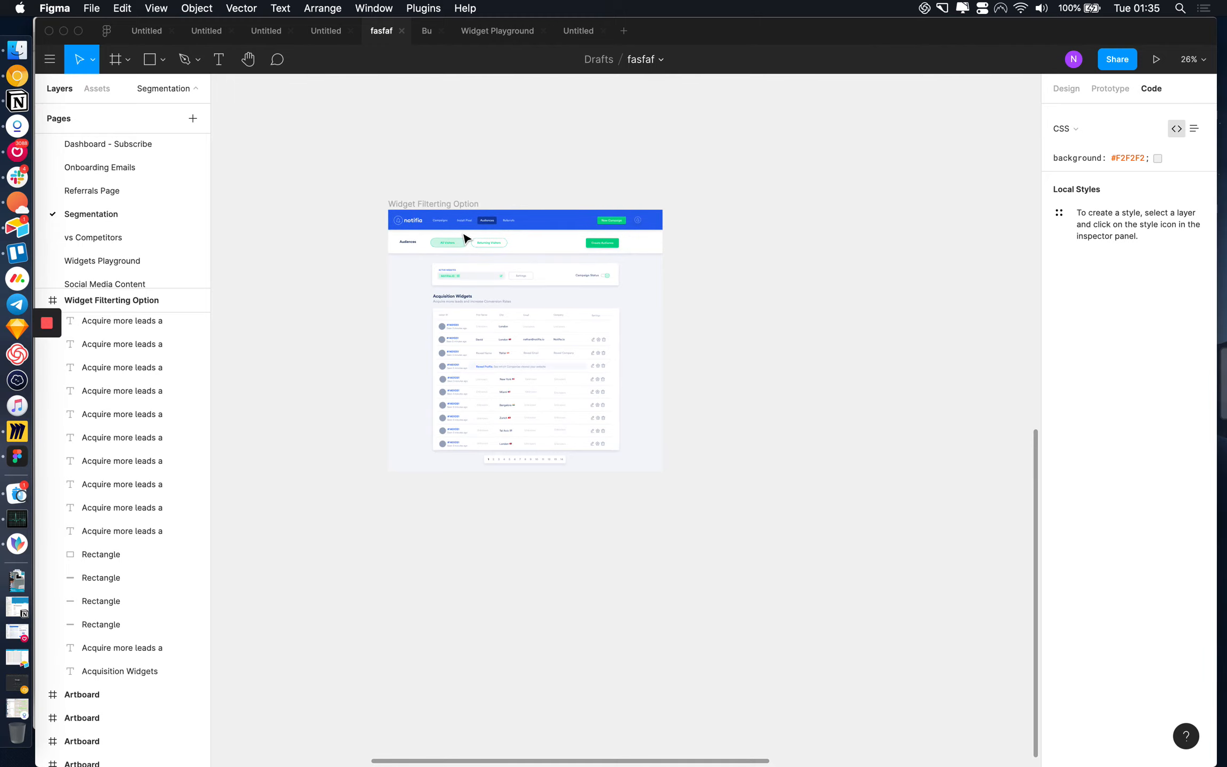
- Survey the Segmentation page's artboards again, from the campaign widgets to the visitor segments variants
{"action": "scroll", "coordinate": [465, 238], "scroll_direction": "up", "scroll_amount": 15}
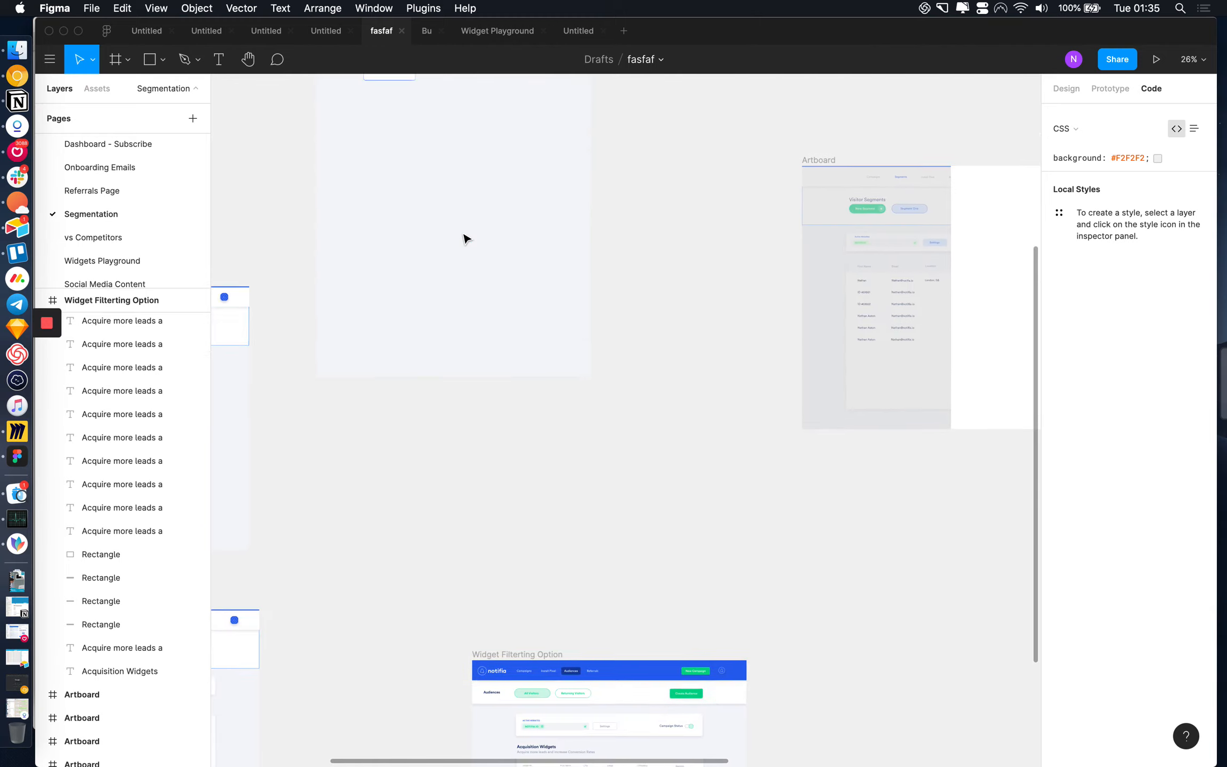
{"action": "scroll", "coordinate": [465, 239], "scroll_direction": "up", "scroll_amount": 5}
{"action": "scroll", "coordinate": [458, 246], "scroll_direction": "down", "scroll_amount": 3}
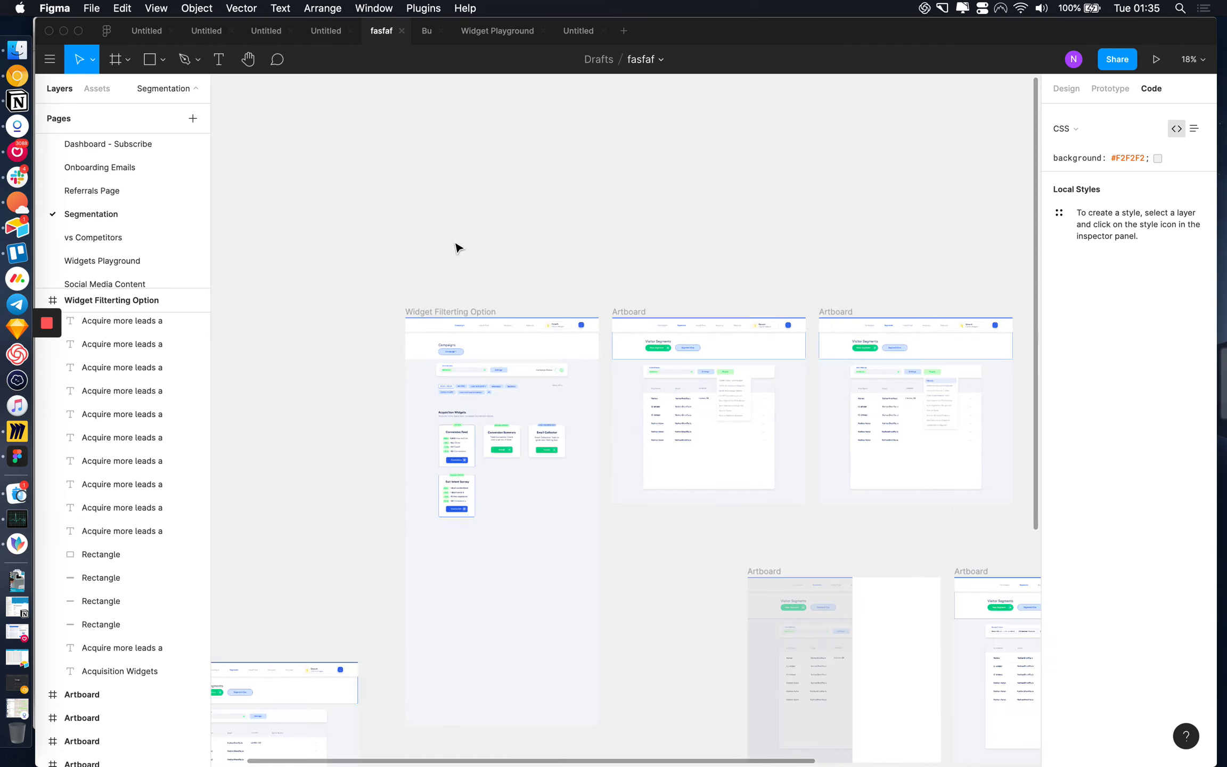
{"action": "scroll", "coordinate": [457, 248], "scroll_direction": "right", "scroll_amount": 2}
{"action": "scroll", "coordinate": [457, 248], "scroll_direction": "right", "scroll_amount": 4}
{"action": "scroll", "coordinate": [457, 248], "scroll_direction": "up", "scroll_amount": 1}
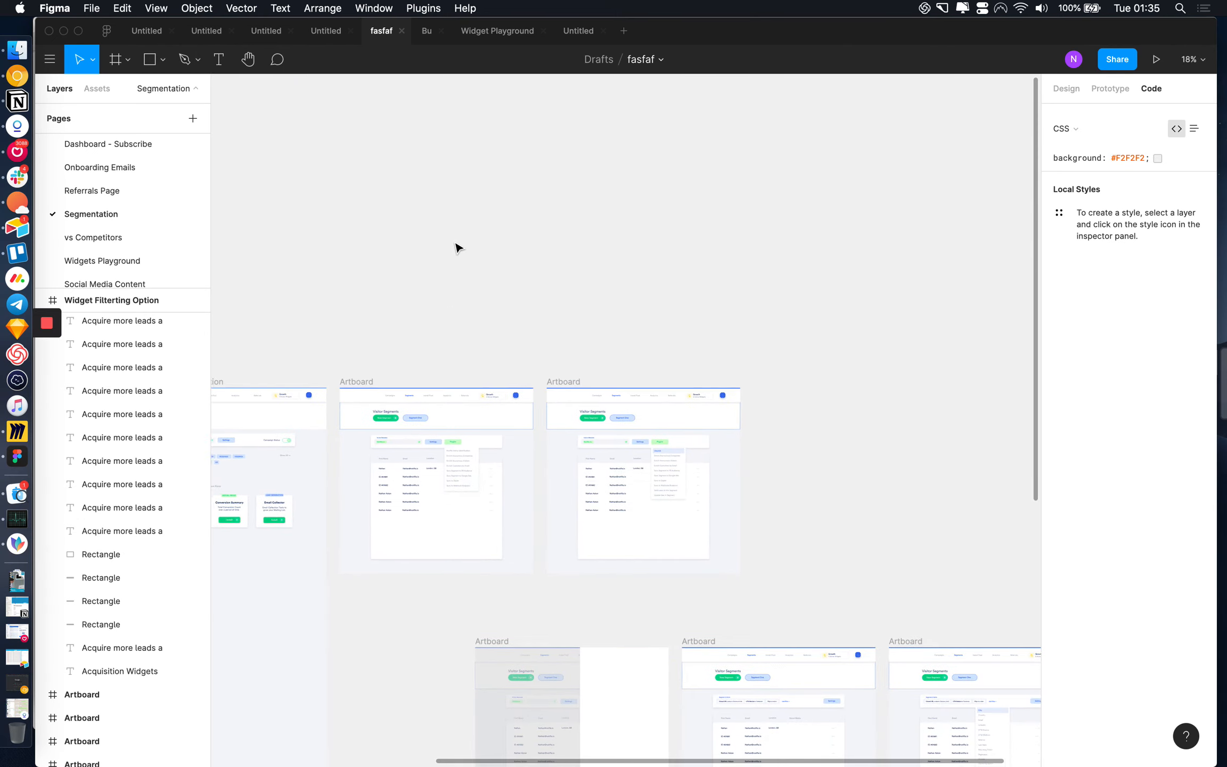
{"action": "scroll", "coordinate": [457, 248], "scroll_direction": "left", "scroll_amount": 3}
{"action": "scroll", "coordinate": [457, 248], "scroll_direction": "down", "scroll_amount": 10}
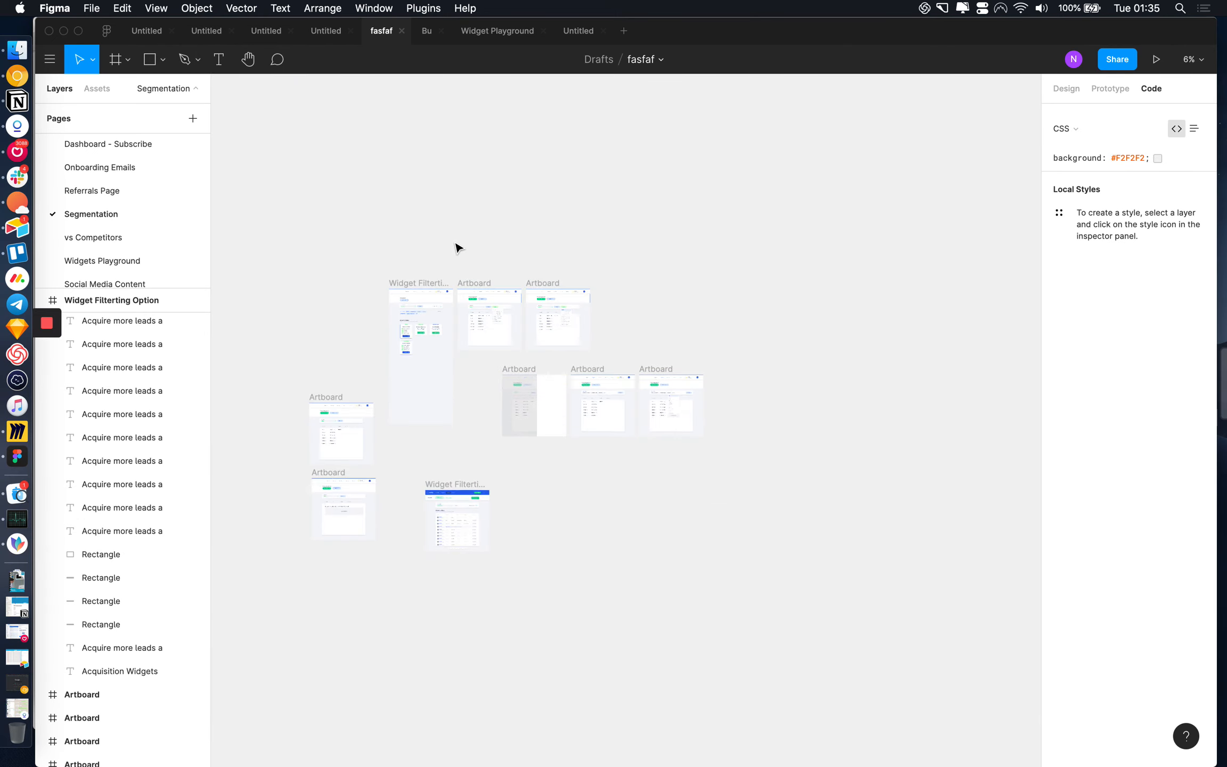
{"action": "scroll", "coordinate": [457, 248], "scroll_direction": "up", "scroll_amount": 6}
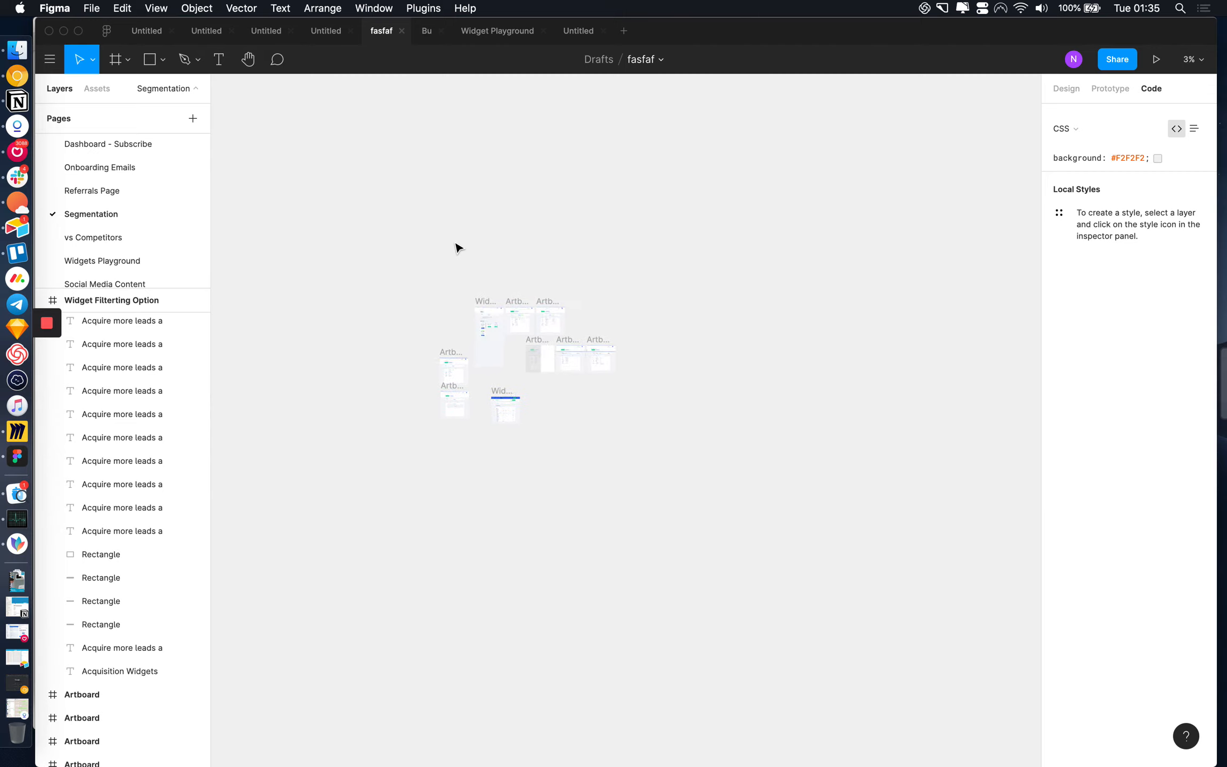
{"action": "scroll", "coordinate": [457, 248], "scroll_direction": "up", "scroll_amount": 3}
{"action": "scroll", "coordinate": [457, 248], "scroll_direction": "down", "scroll_amount": 10}
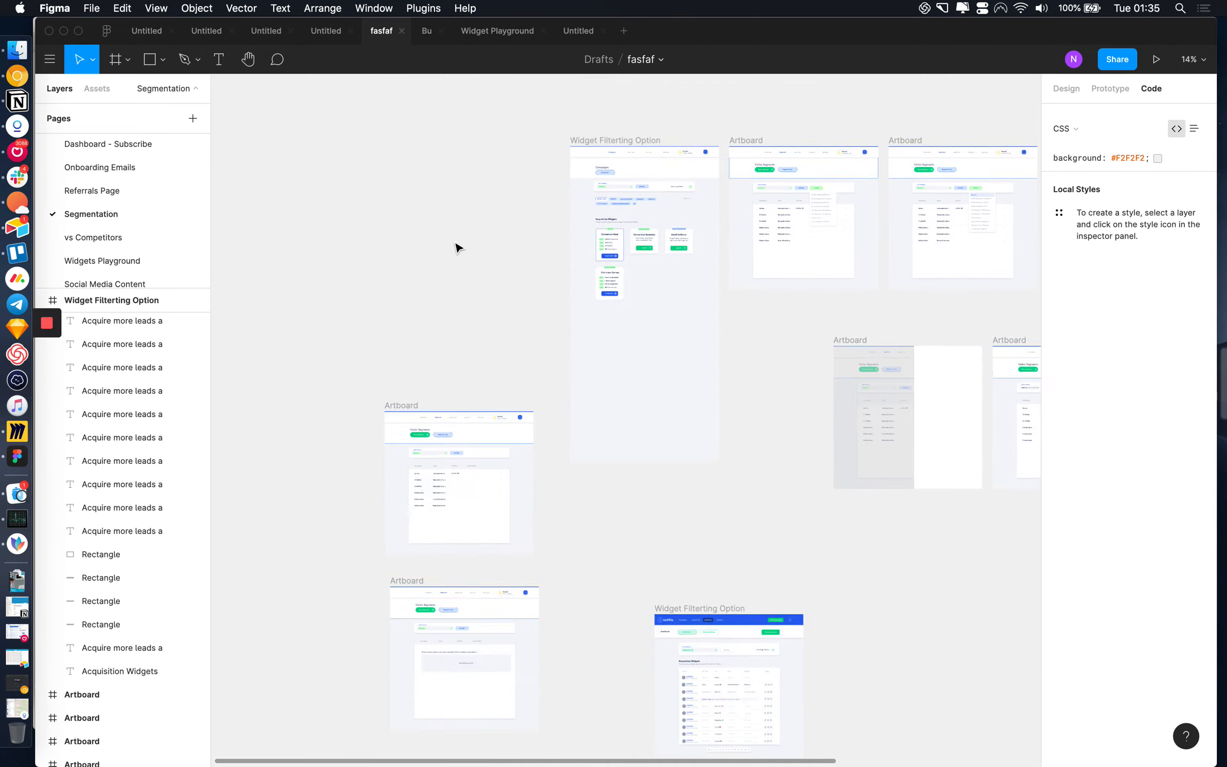
- Compare the basic visitor segments artboard with the dimmed variant that has a blank side panel
{"action": "scroll", "coordinate": [466, 381], "scroll_direction": "up", "scroll_amount": 10}
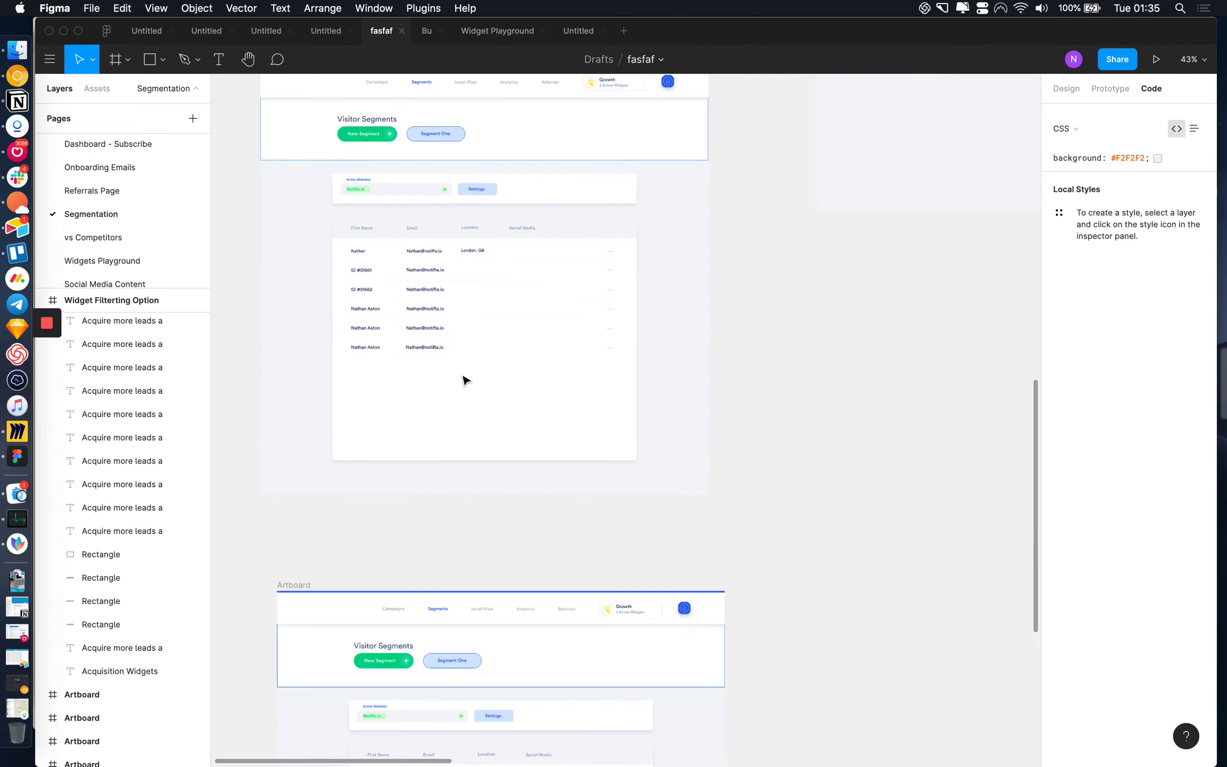
{"action": "scroll", "coordinate": [465, 381], "scroll_direction": "down", "scroll_amount": 5}
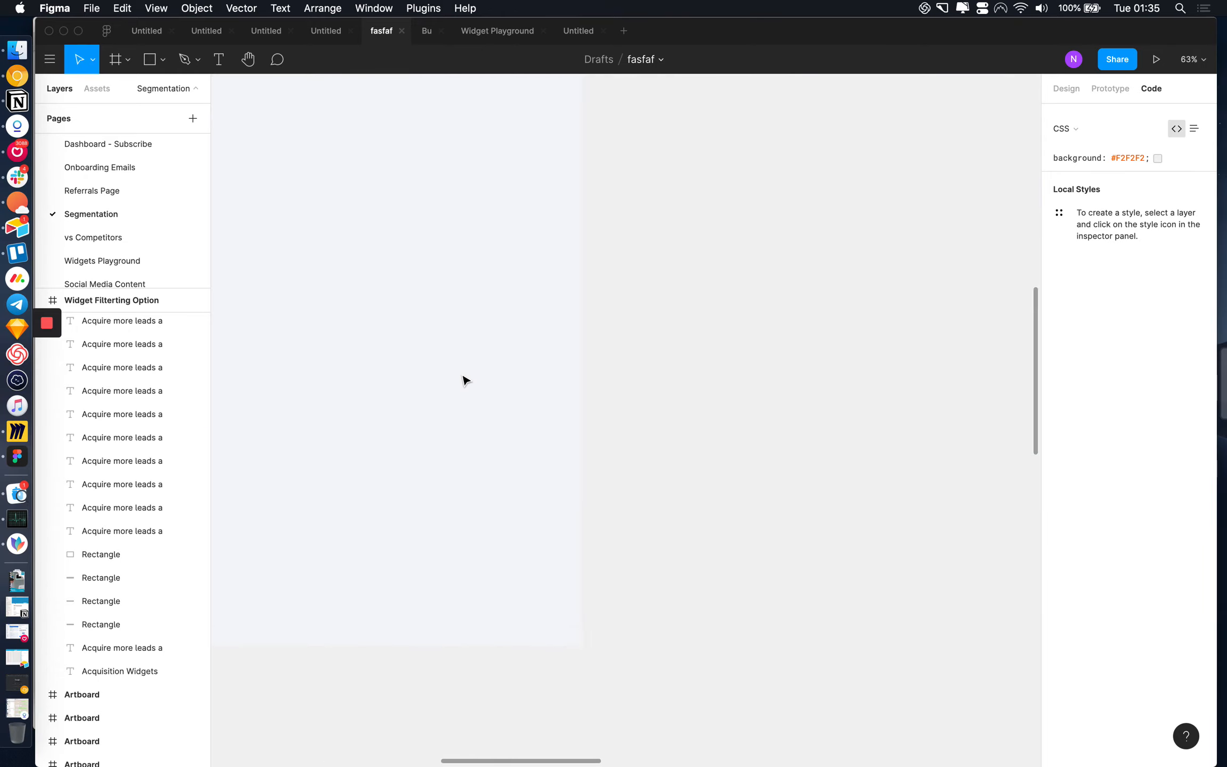
{"action": "scroll", "coordinate": [731, 183], "scroll_direction": "down", "scroll_amount": 2}
{"action": "scroll", "coordinate": [731, 184], "scroll_direction": "left", "scroll_amount": 3}
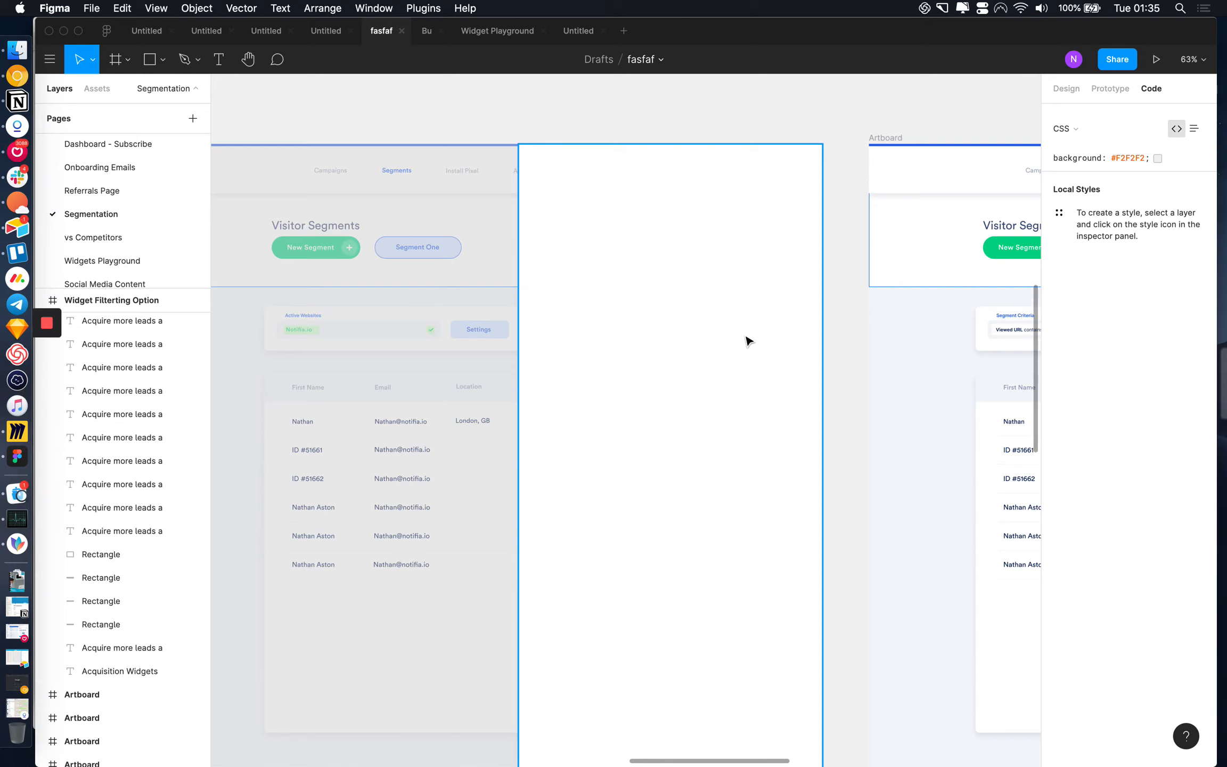
{"action": "scroll", "coordinate": [748, 341], "scroll_direction": "right", "scroll_amount": 3}
{"action": "scroll", "coordinate": [748, 341], "scroll_direction": "down", "scroll_amount": 1}
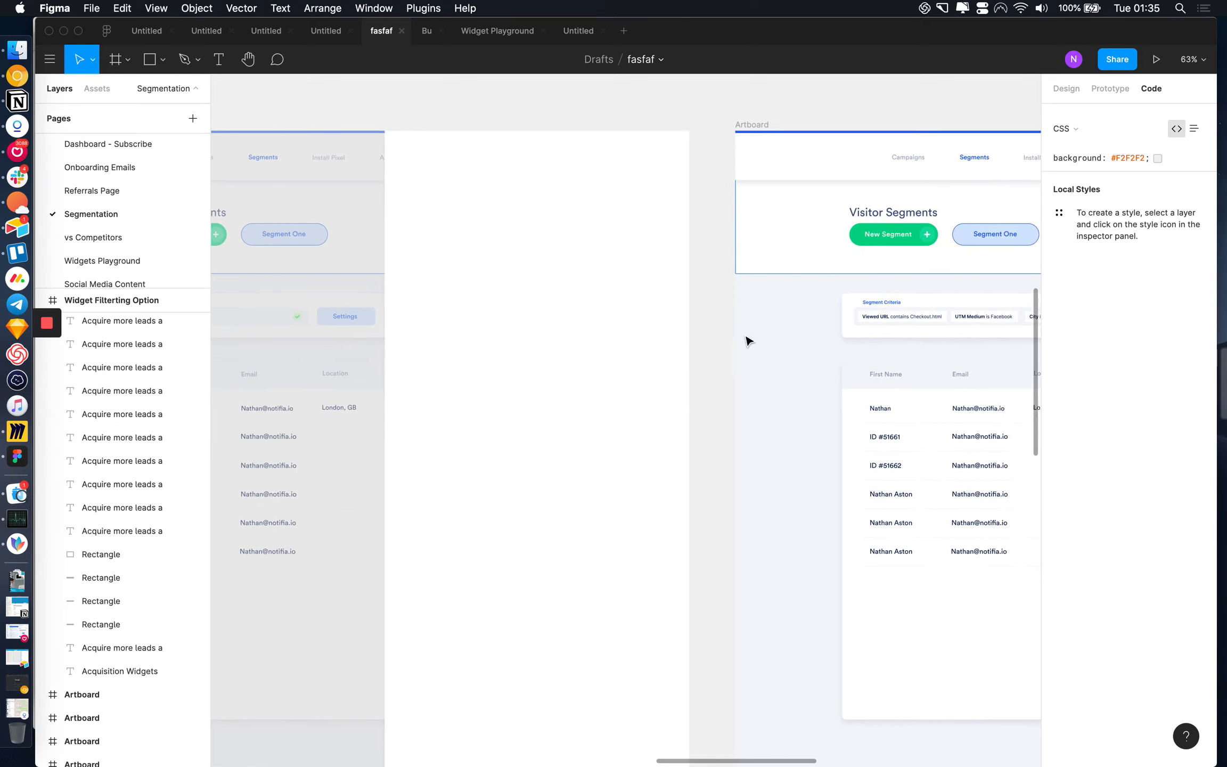
{"action": "scroll", "coordinate": [746, 340], "scroll_direction": "right", "scroll_amount": 5}
- Examine the Segment Criteria bar on the visitor segments artboard, including its Viewed URL, UTM Medium and City filters and Add Filter option
{"action": "scroll", "coordinate": [744, 338], "scroll_direction": "up", "scroll_amount": 6, "text": "ctrl"}
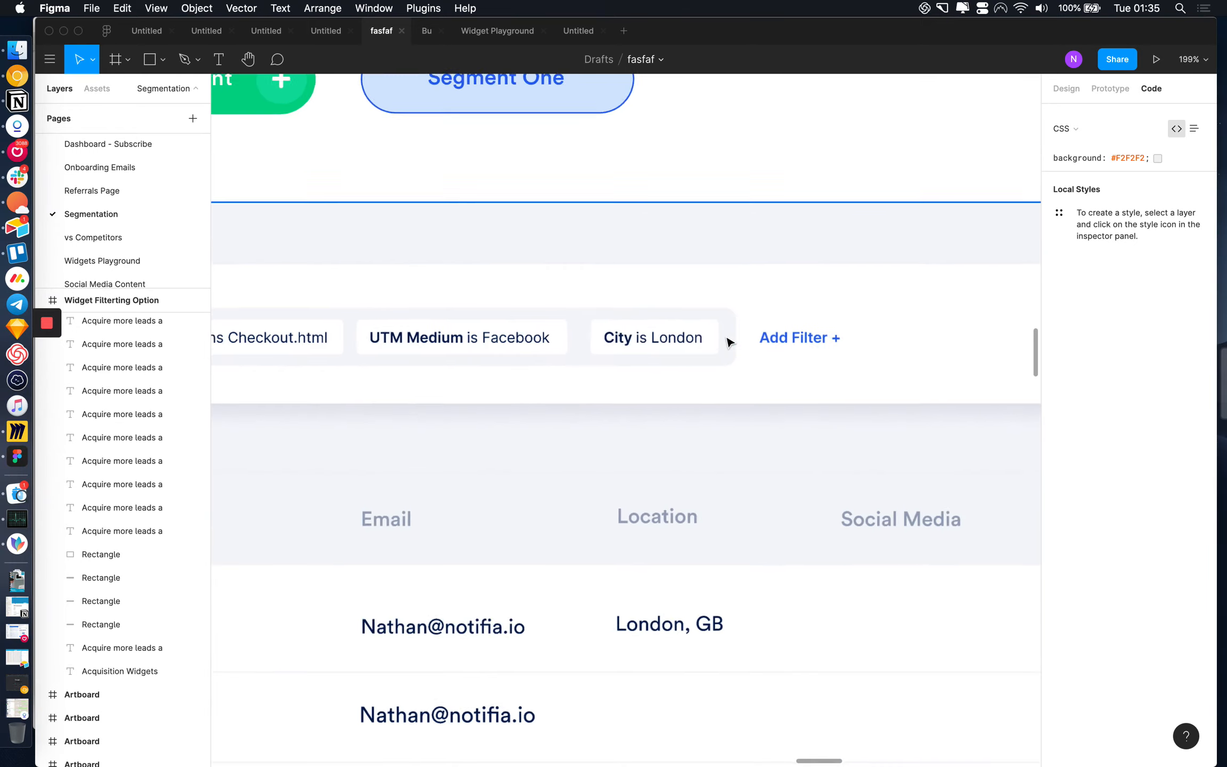
{"action": "scroll", "coordinate": [729, 341], "scroll_direction": "down", "scroll_amount": 3, "text": "ctrl"}
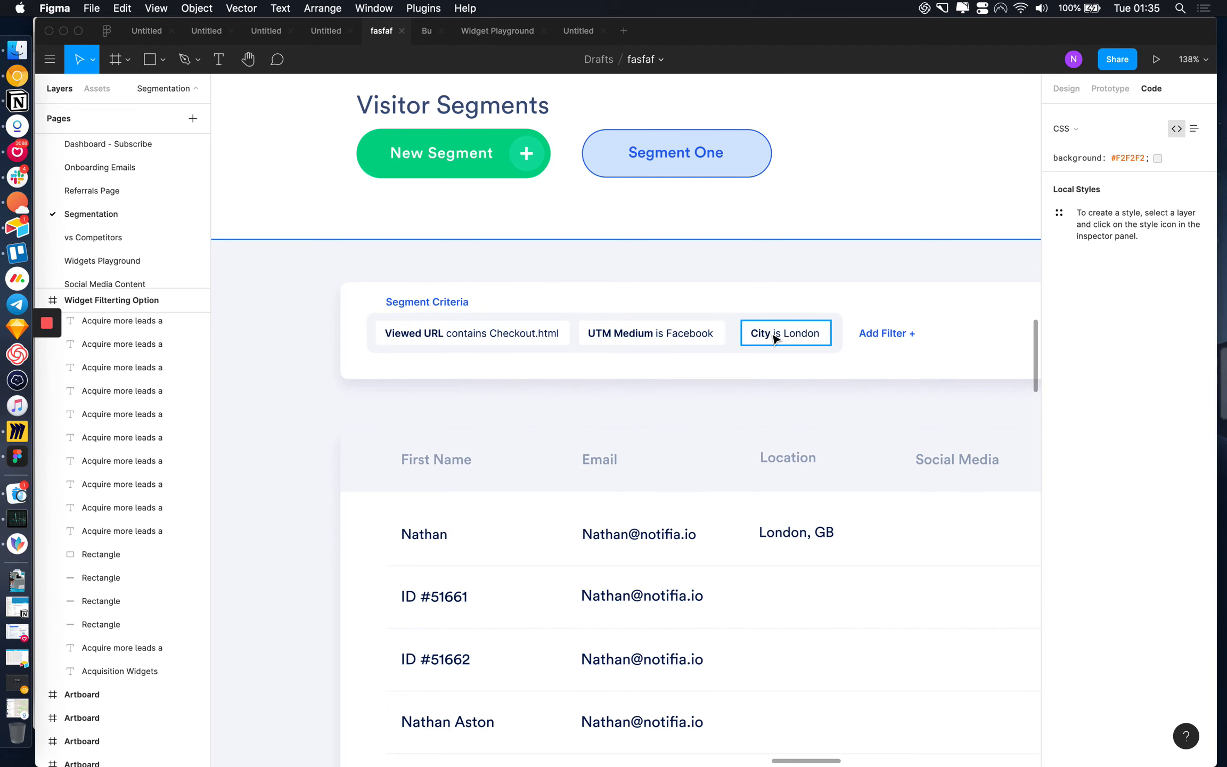
{"action": "scroll", "coordinate": [775, 340], "scroll_direction": "right", "scroll_amount": 5}
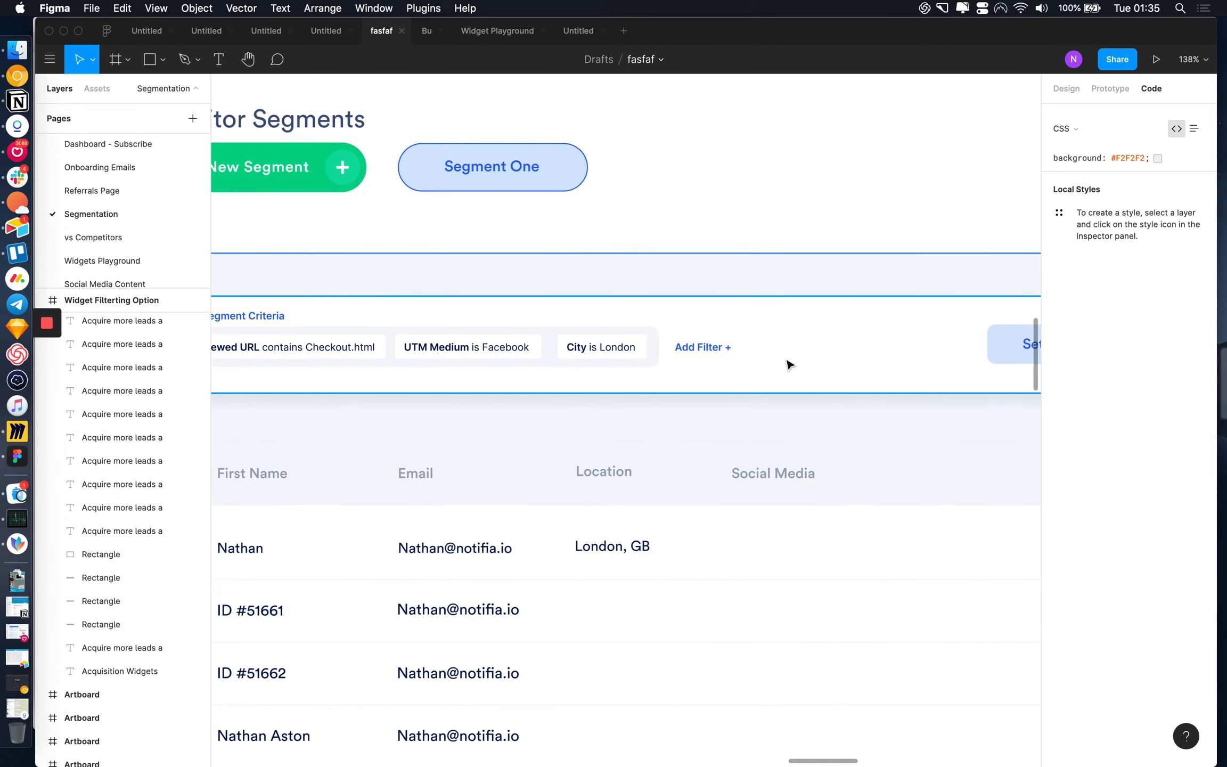
{"action": "scroll", "coordinate": [804, 370], "scroll_direction": "right", "scroll_amount": 5}
{"action": "scroll", "coordinate": [838, 358], "scroll_direction": "left", "scroll_amount": 9}
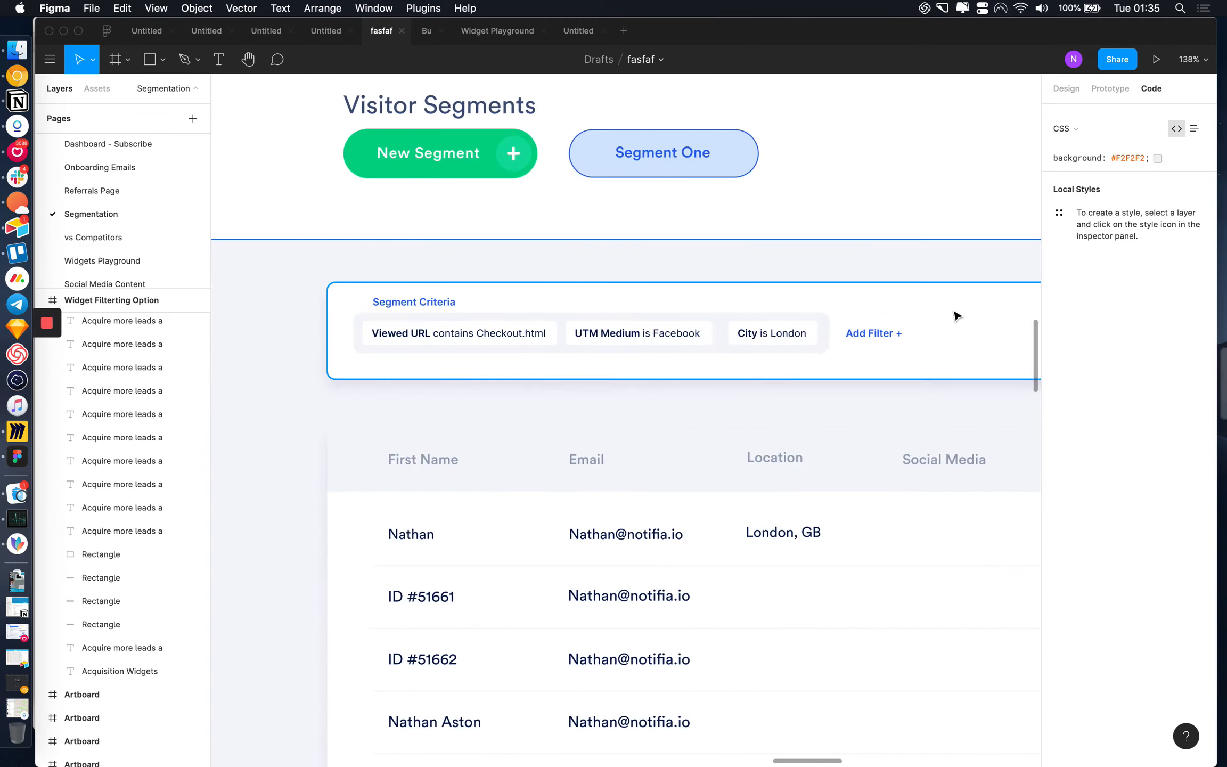
{"action": "scroll", "coordinate": [906, 335], "scroll_direction": "right", "scroll_amount": 10}
{"action": "scroll", "coordinate": [725, 342], "scroll_direction": "left", "scroll_amount": 12}
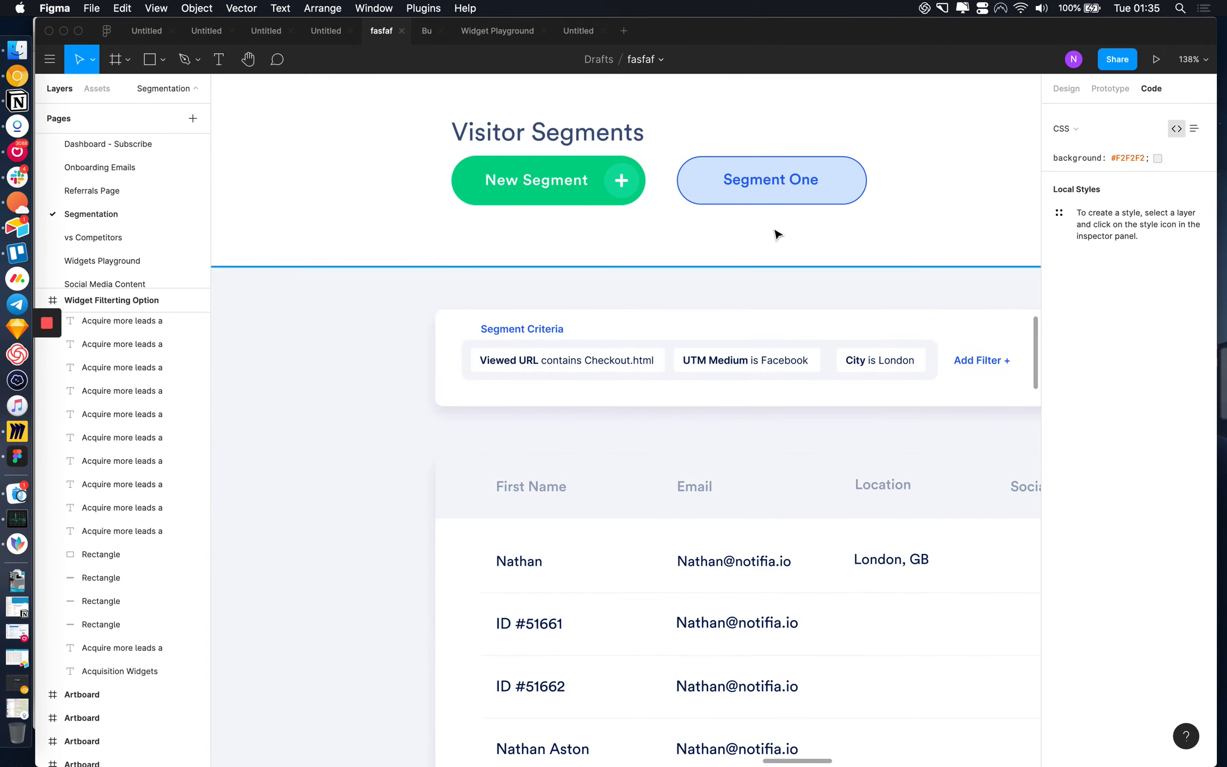
{"action": "scroll", "coordinate": [745, 355], "scroll_direction": "right", "scroll_amount": 9}
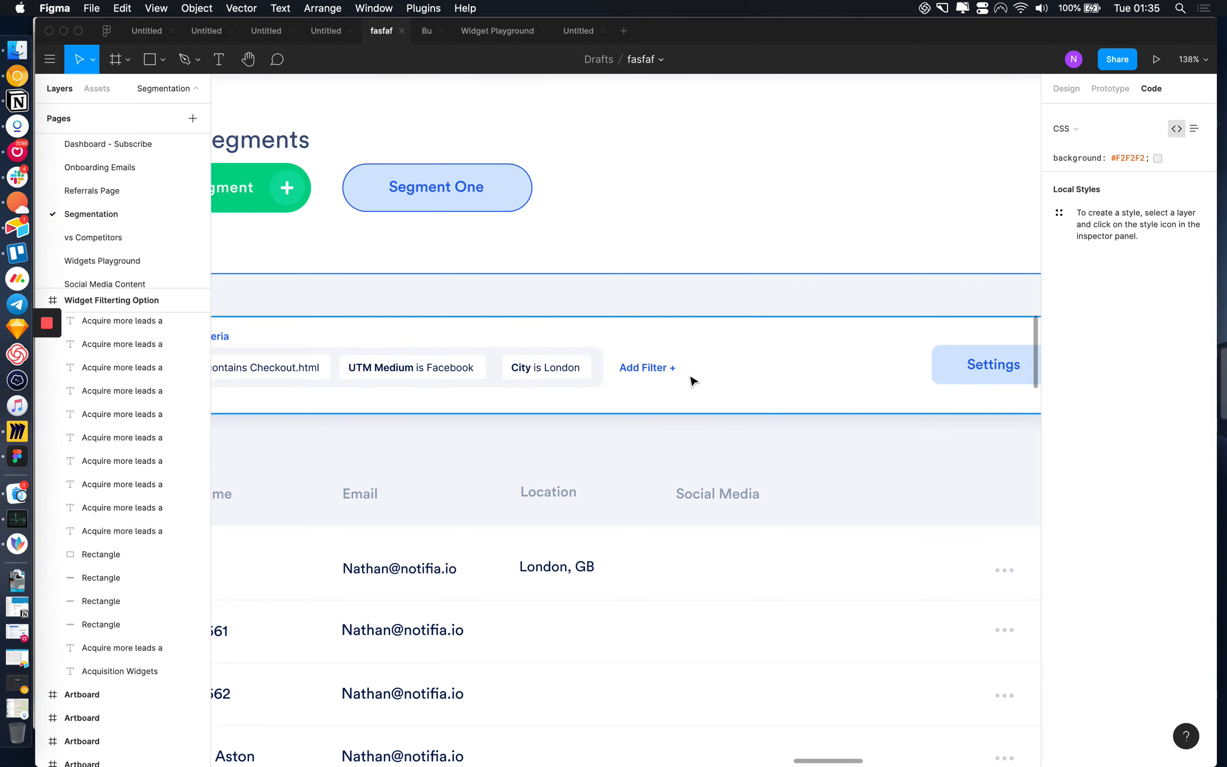
{"action": "scroll", "coordinate": [692, 381], "scroll_direction": "down", "scroll_amount": 5}
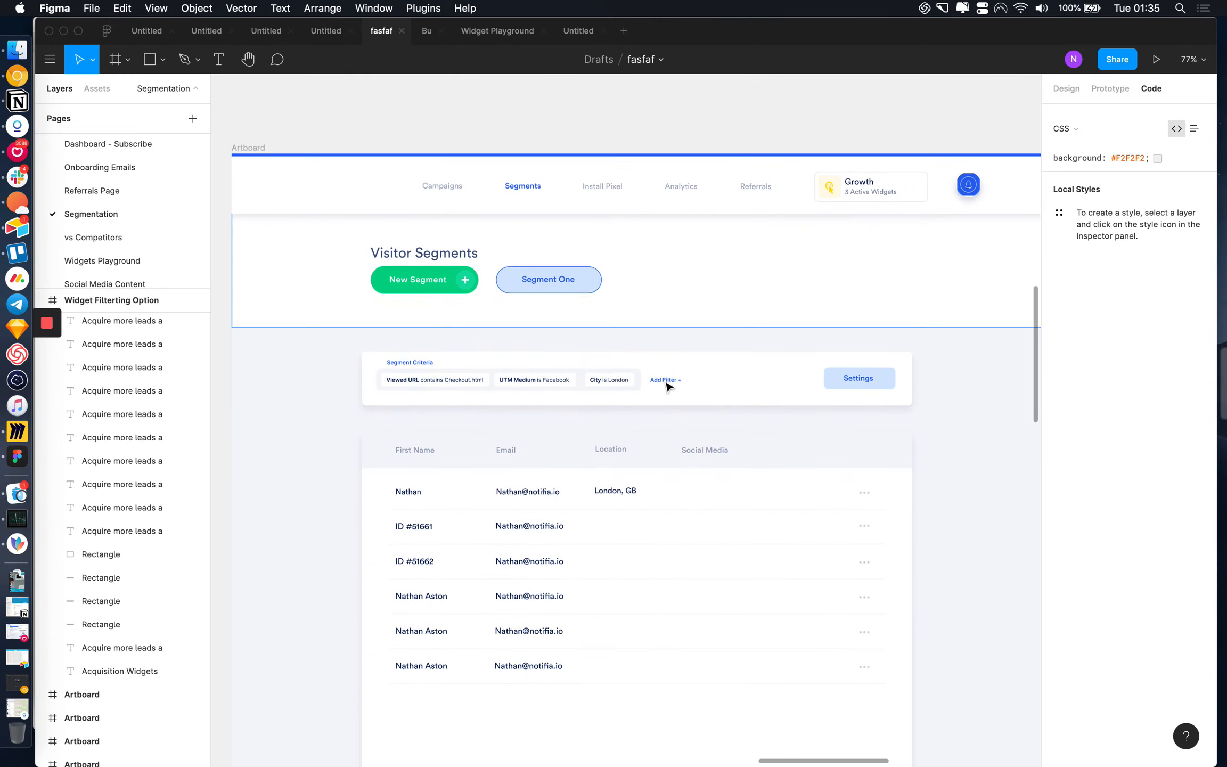
{"action": "scroll", "coordinate": [669, 386], "scroll_direction": "up", "scroll_amount": 3}
{"action": "scroll", "coordinate": [512, 235], "scroll_direction": "up", "scroll_amount": 3}
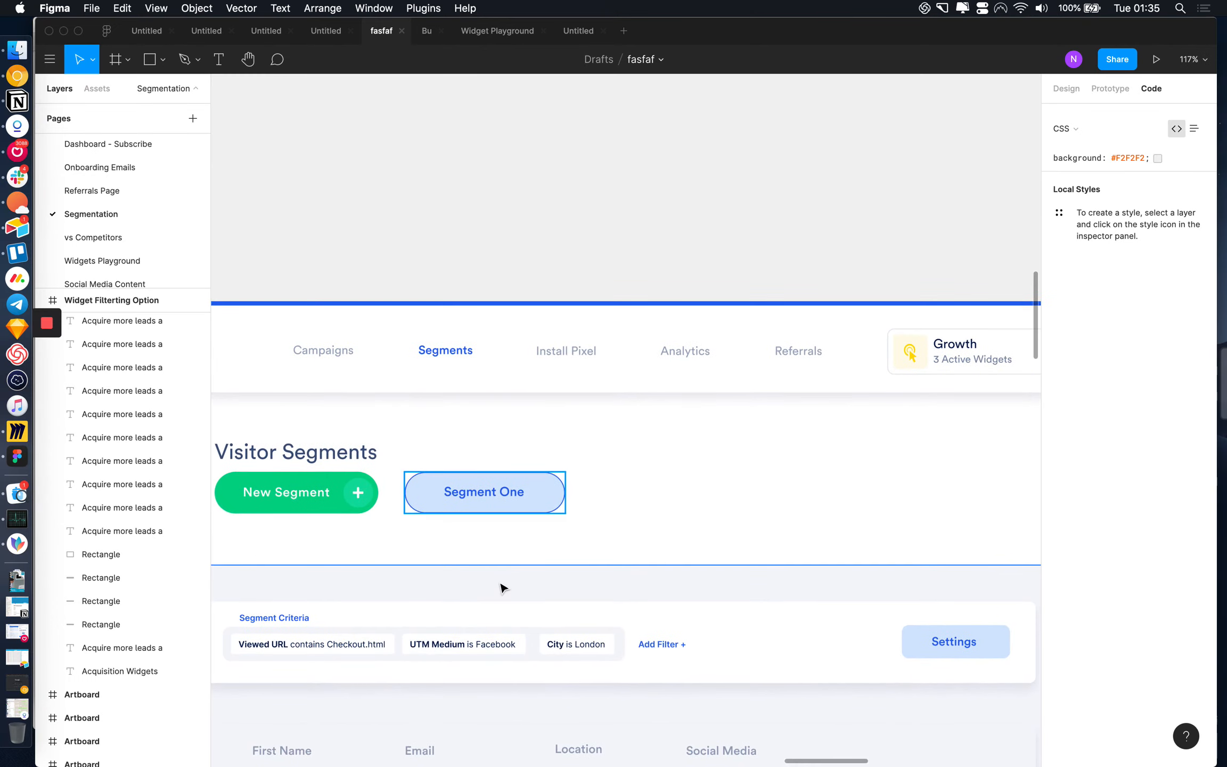
- Examine the Add Filter dropdown on the neighbouring artboard, from the City attribute to Create New Attribute
{"action": "scroll", "coordinate": [502, 587], "scroll_direction": "down", "scroll_amount": 10}
{"action": "scroll", "coordinate": [502, 588], "scroll_direction": "down", "scroll_amount": 10}
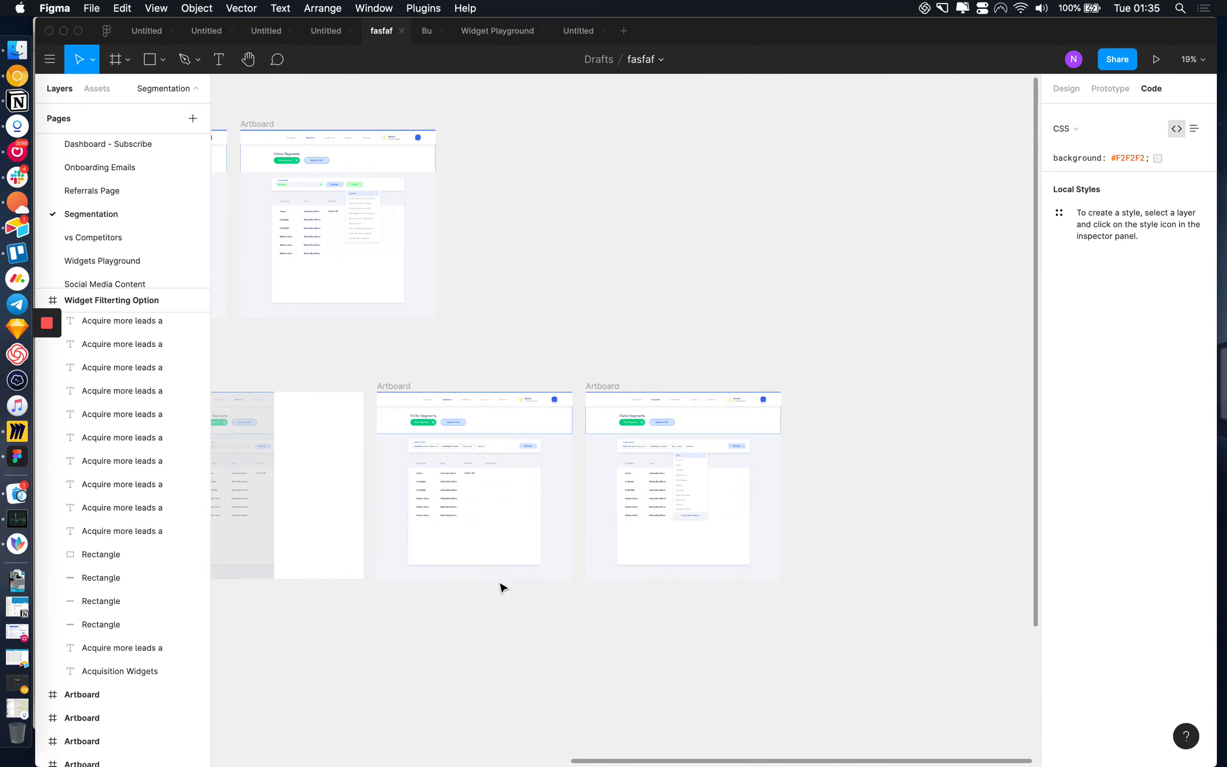
{"action": "scroll", "coordinate": [735, 504], "scroll_direction": "up", "scroll_amount": 15}
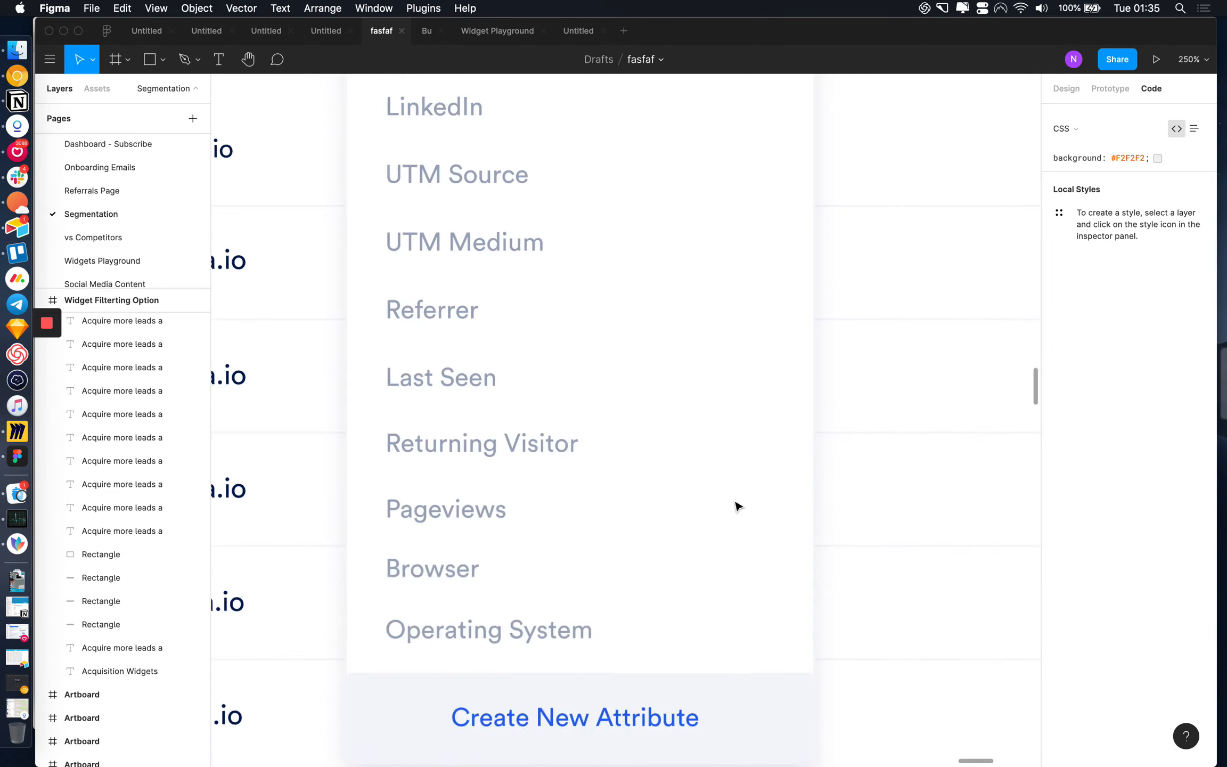
{"action": "scroll", "coordinate": [737, 505], "scroll_direction": "down", "scroll_amount": 10}
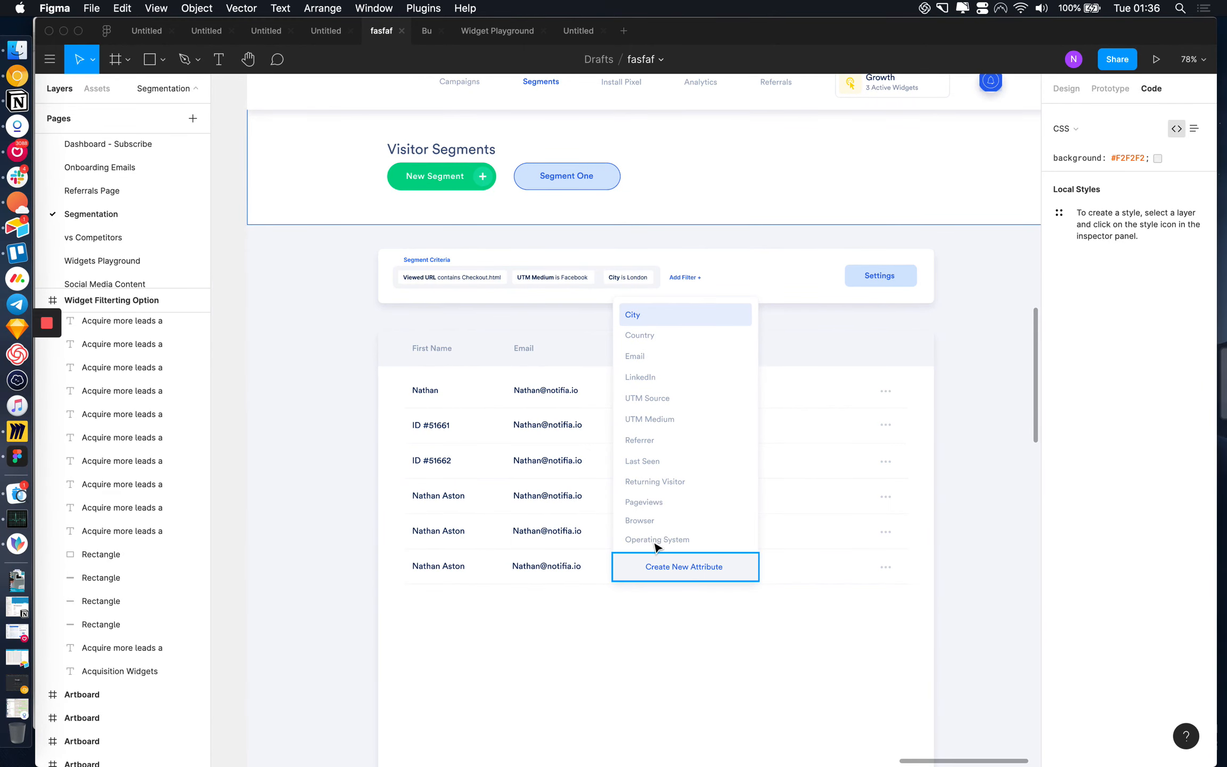
- Return to the blue-header Audiences artboard and review its layout from the navigation bar to the table pagination
{"action": "scroll", "coordinate": [672, 452], "scroll_direction": "down", "scroll_amount": 6}
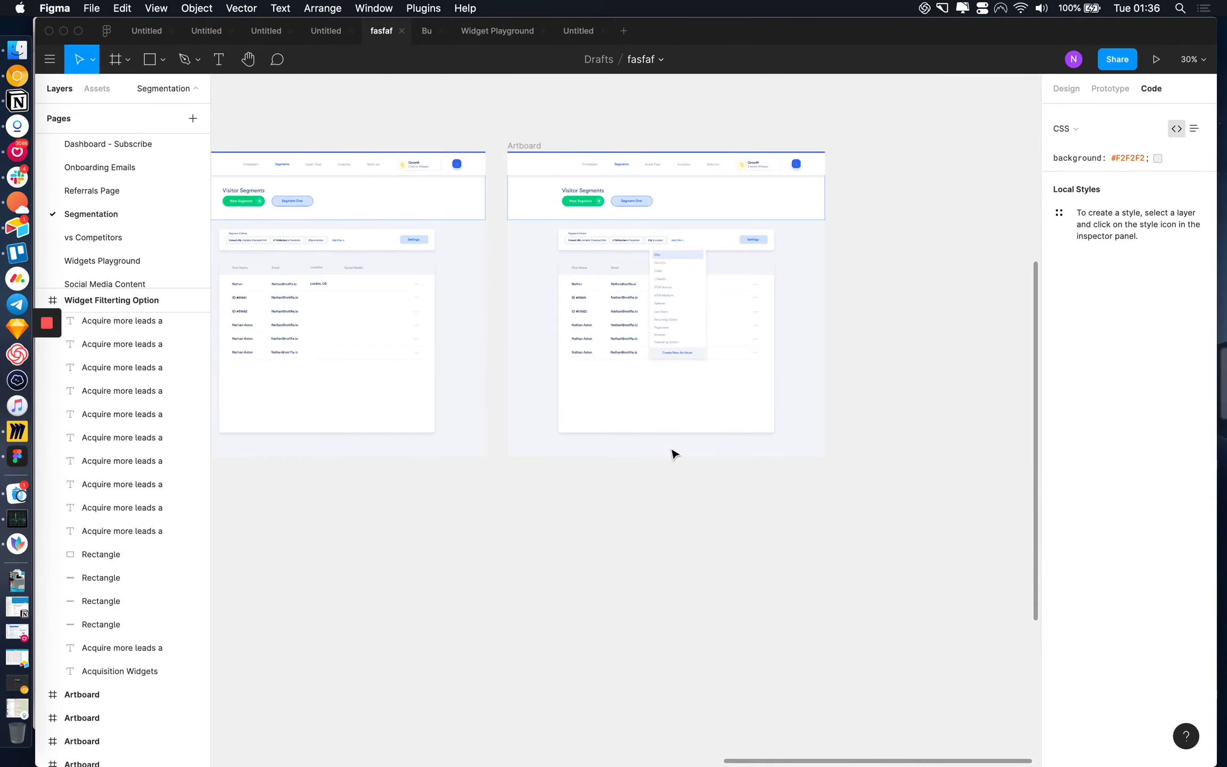
{"action": "scroll", "coordinate": [672, 453], "scroll_direction": "down", "scroll_amount": 3}
{"action": "scroll", "coordinate": [672, 453], "scroll_direction": "down", "scroll_amount": 5}
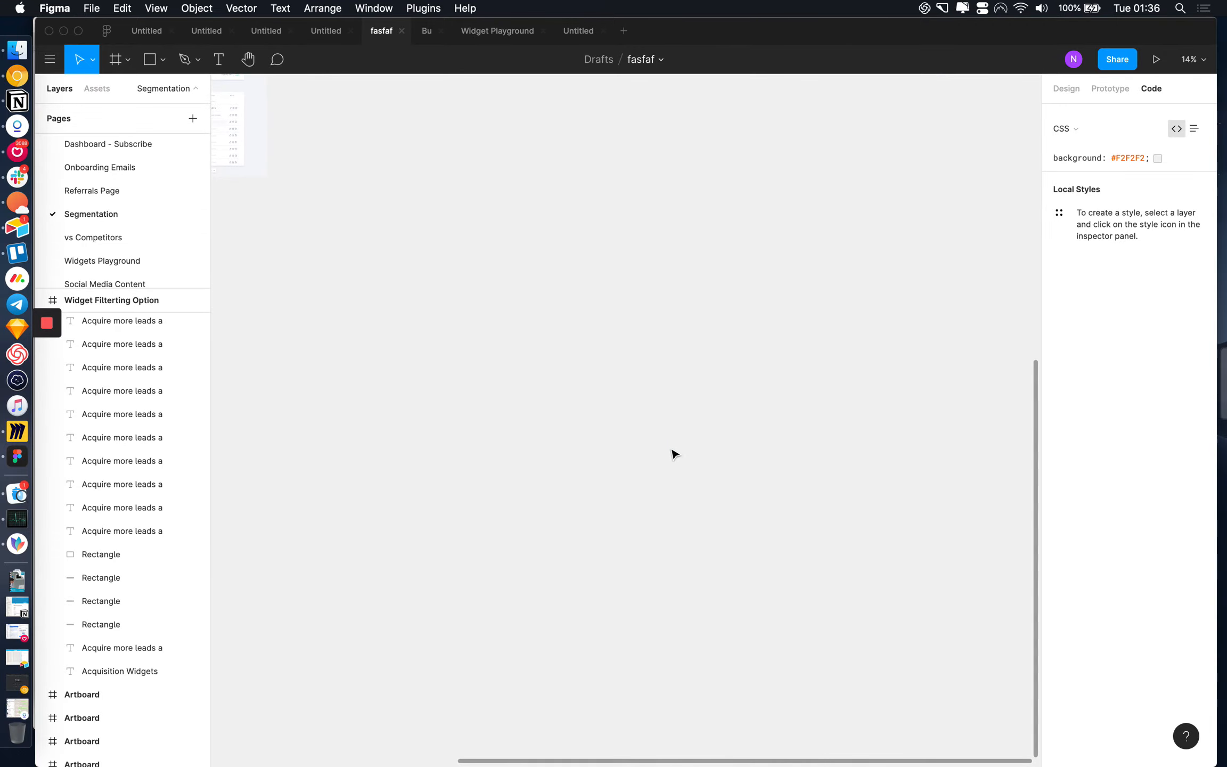
{"action": "scroll", "coordinate": [672, 453], "scroll_direction": "left", "scroll_amount": 10}
{"action": "scroll", "coordinate": [672, 453], "scroll_direction": "up", "scroll_amount": 3}
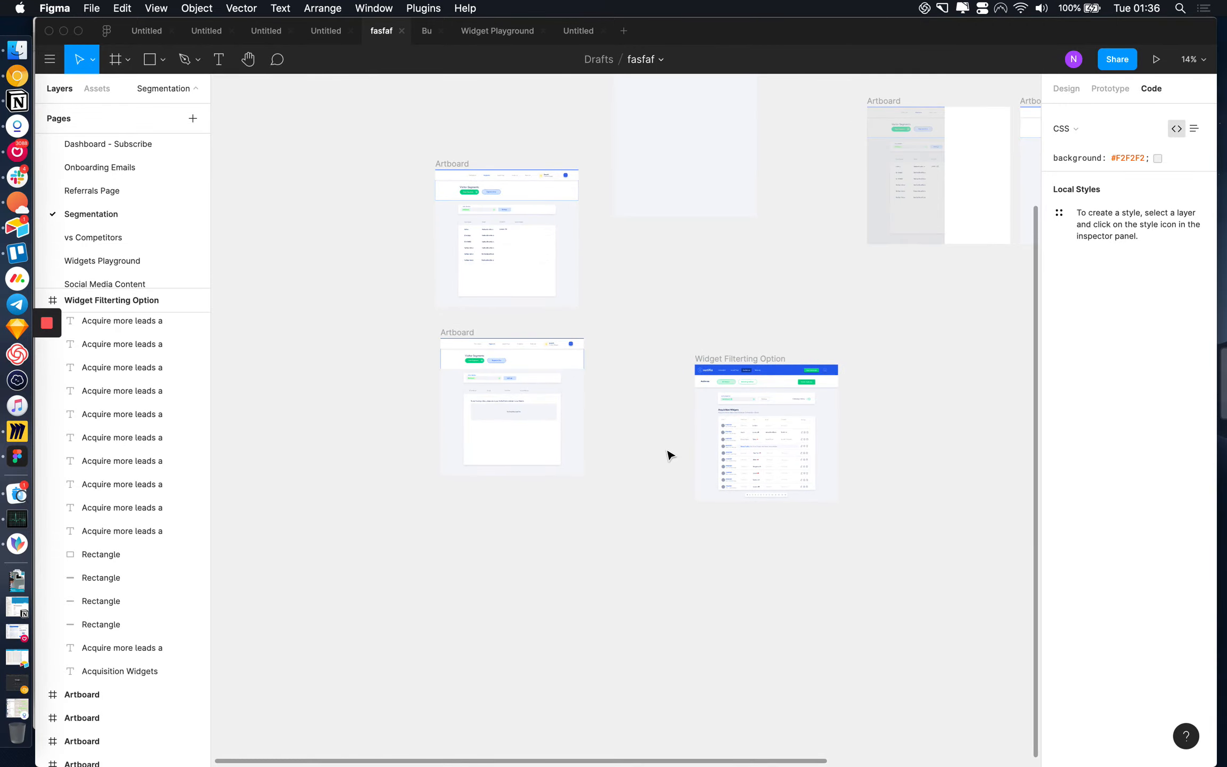
{"action": "scroll", "coordinate": [670, 454], "scroll_direction": "up", "scroll_amount": 2}
{"action": "scroll", "coordinate": [666, 455], "scroll_direction": "right", "scroll_amount": 5}
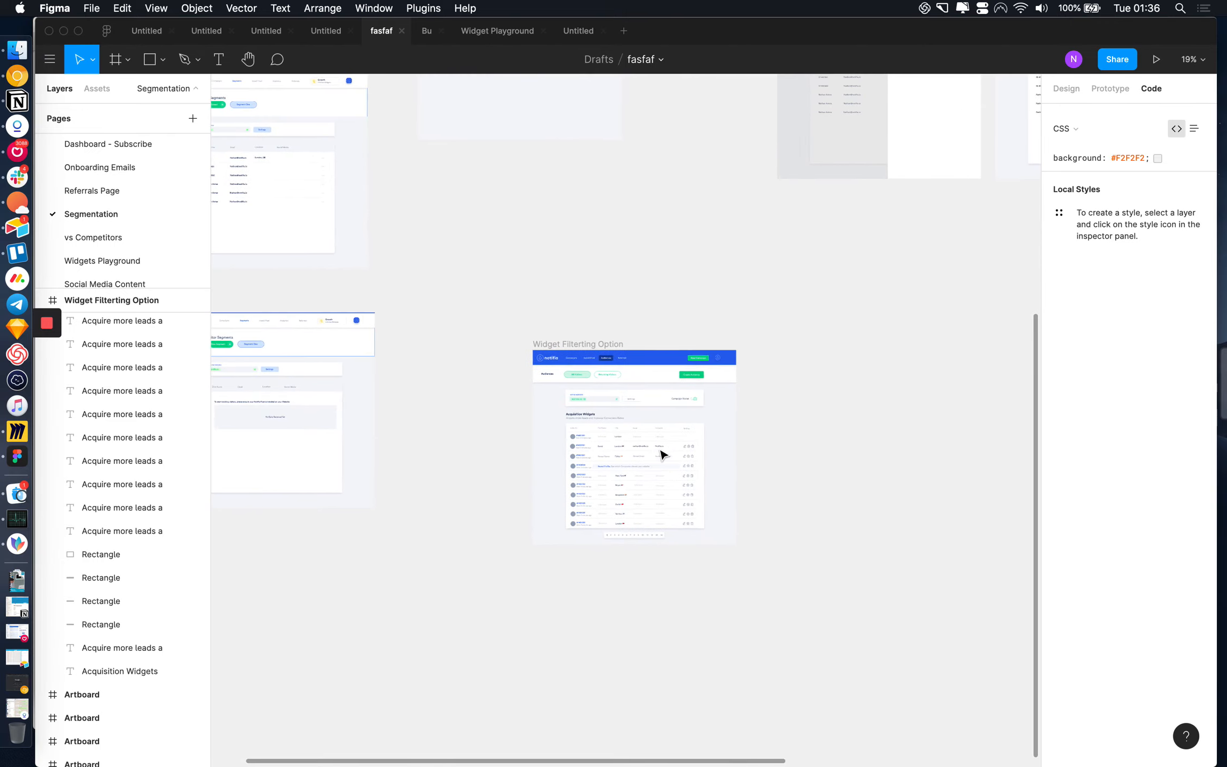
{"action": "scroll", "coordinate": [661, 455], "scroll_direction": "up", "scroll_amount": 3}
{"action": "scroll", "coordinate": [660, 454], "scroll_direction": "up", "scroll_amount": 4}
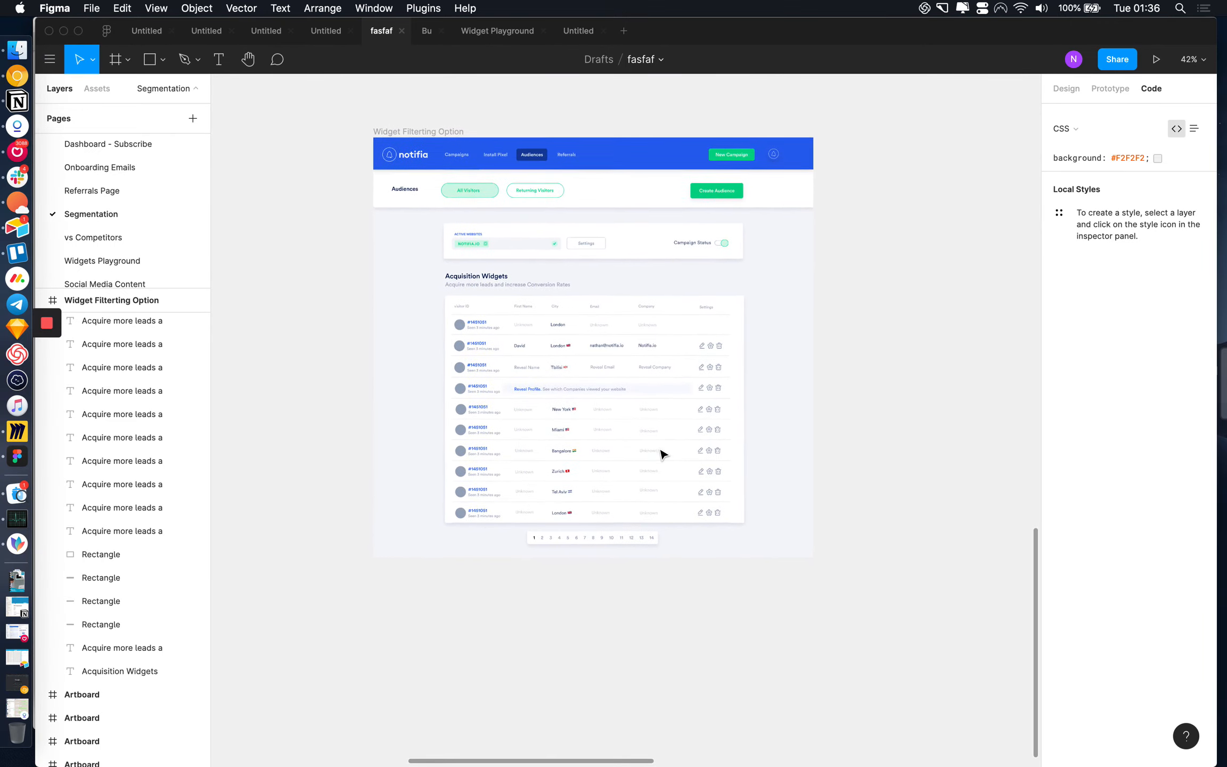
{"action": "scroll", "coordinate": [811, 444], "scroll_direction": "up", "scroll_amount": 5}
{"action": "scroll", "coordinate": [811, 444], "scroll_direction": "right", "scroll_amount": 5}
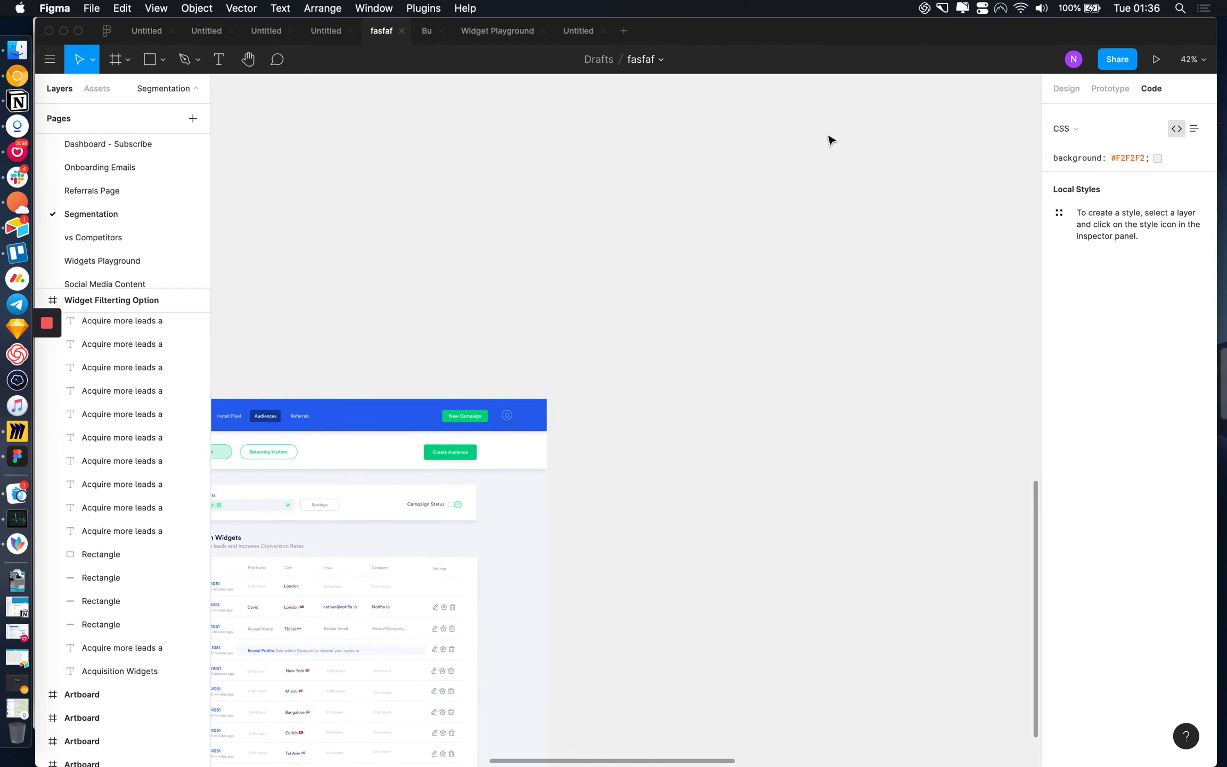
{"action": "scroll", "coordinate": [770, 249], "scroll_direction": "left", "scroll_amount": 3}
{"action": "scroll", "coordinate": [770, 250], "scroll_direction": "down", "scroll_amount": 9}
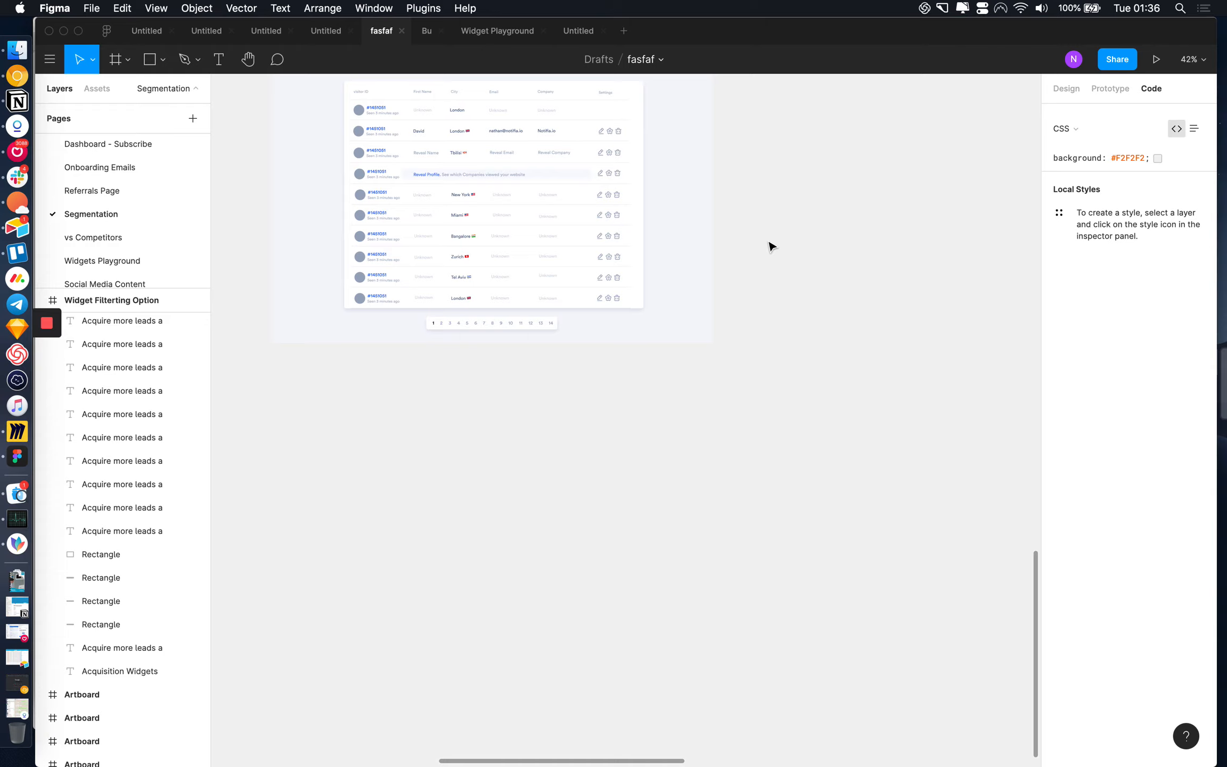
{"action": "mouse_move", "coordinate": [47, 331]}
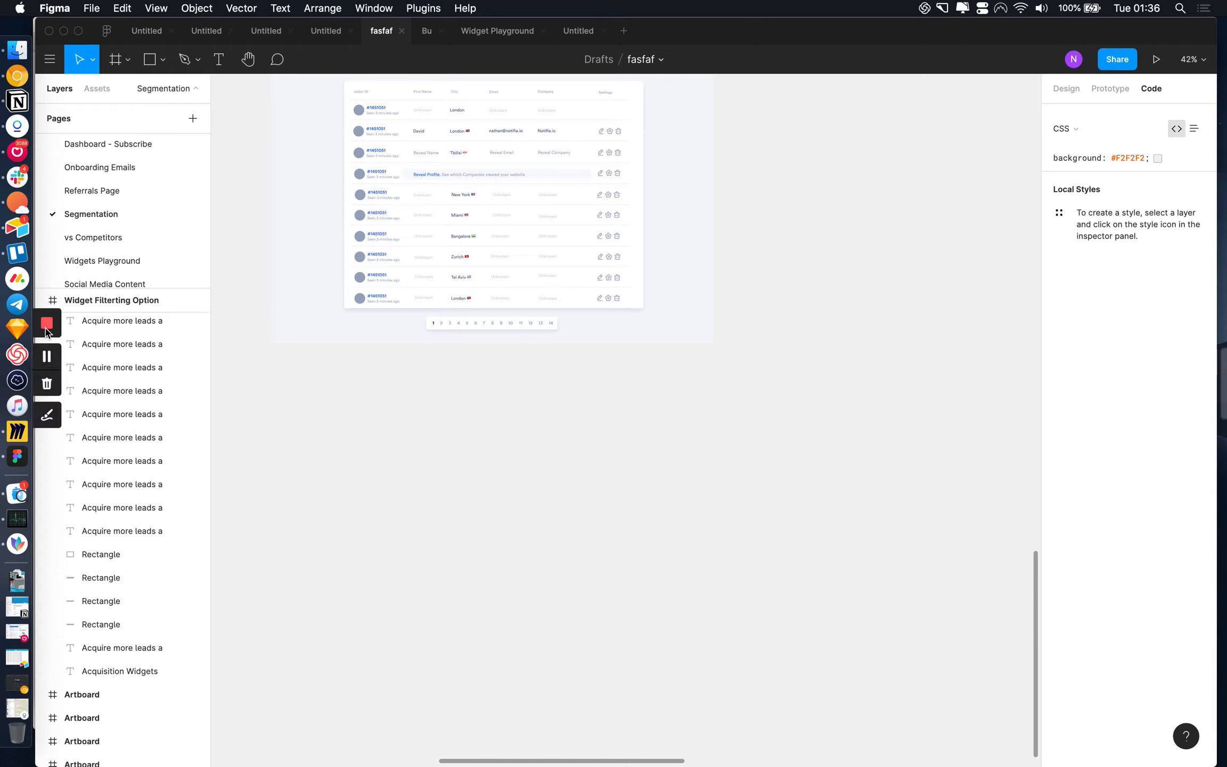